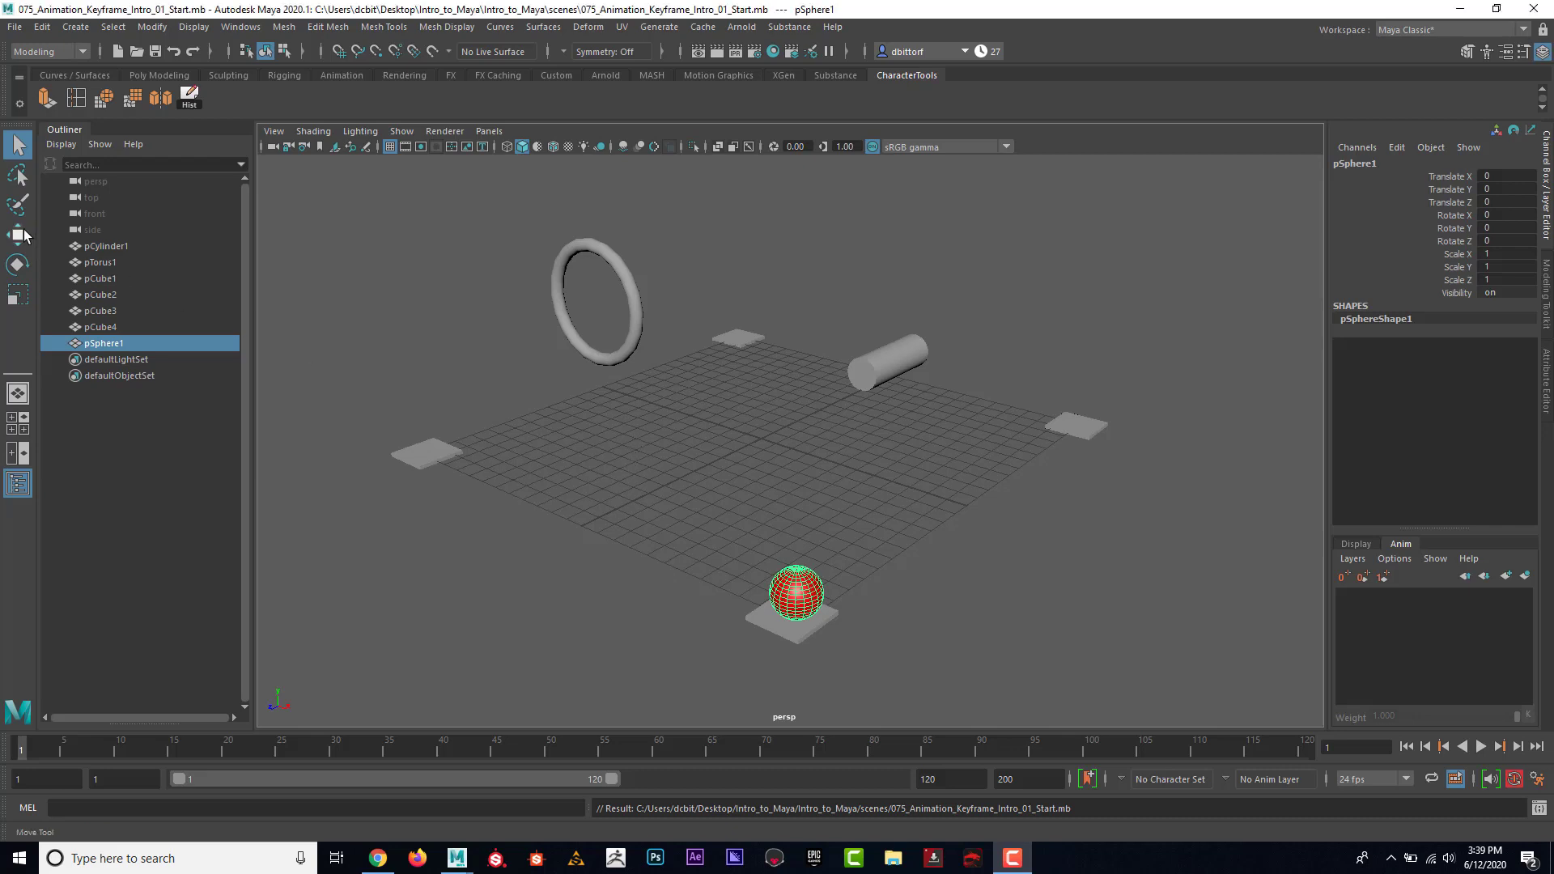
Activate the Move tool and clear the selection of the sphere.
{"action": "key", "text": "w"}
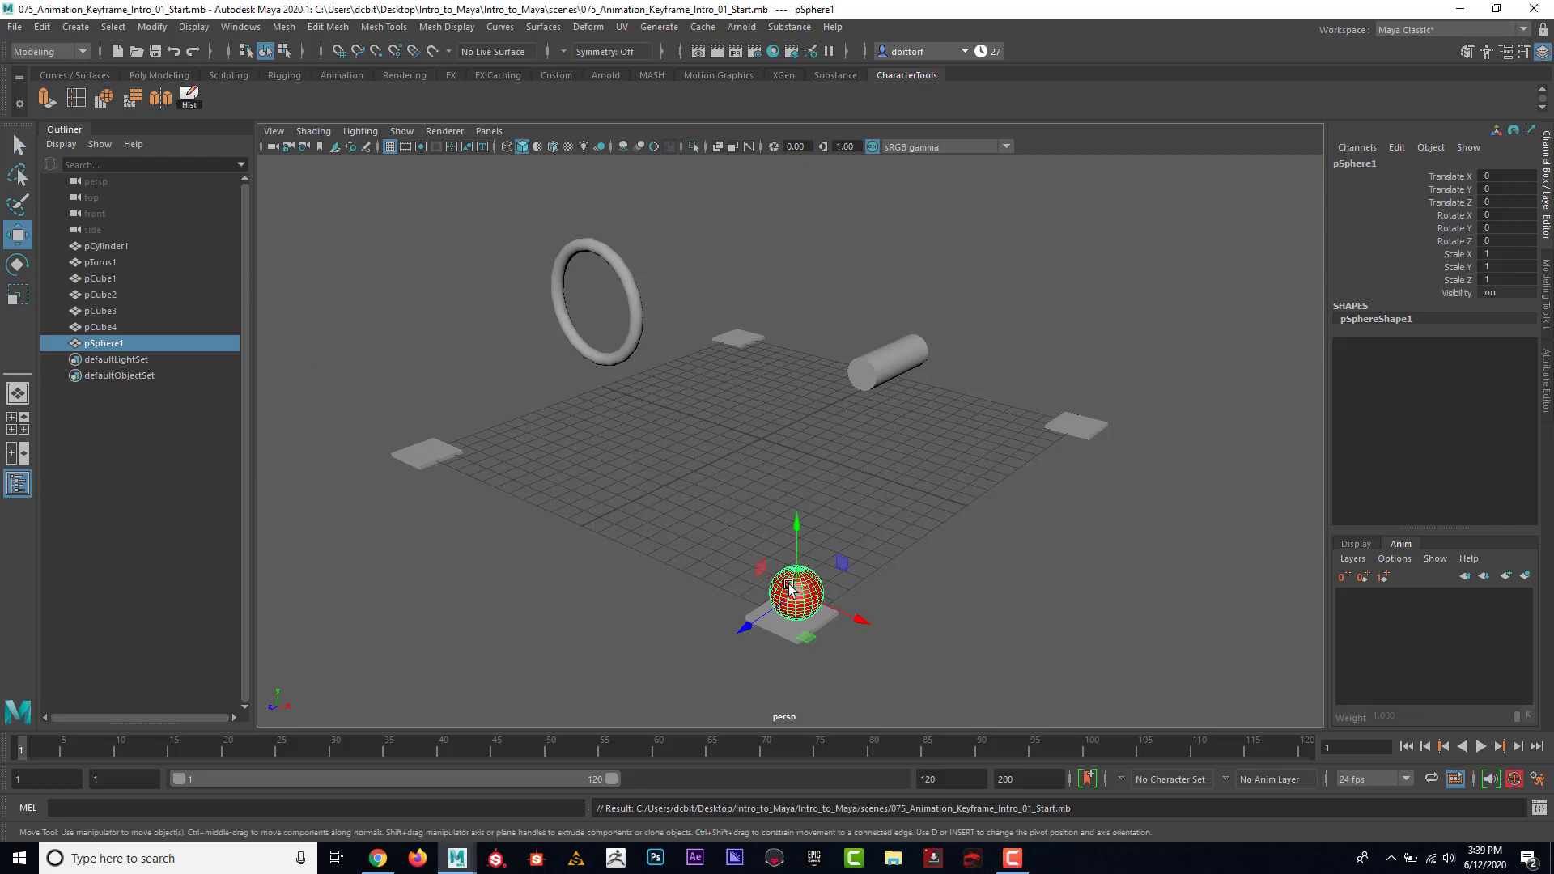
{"action": "left_click", "coordinate": [839, 560]}
{"action": "left_click", "coordinate": [742, 513]}
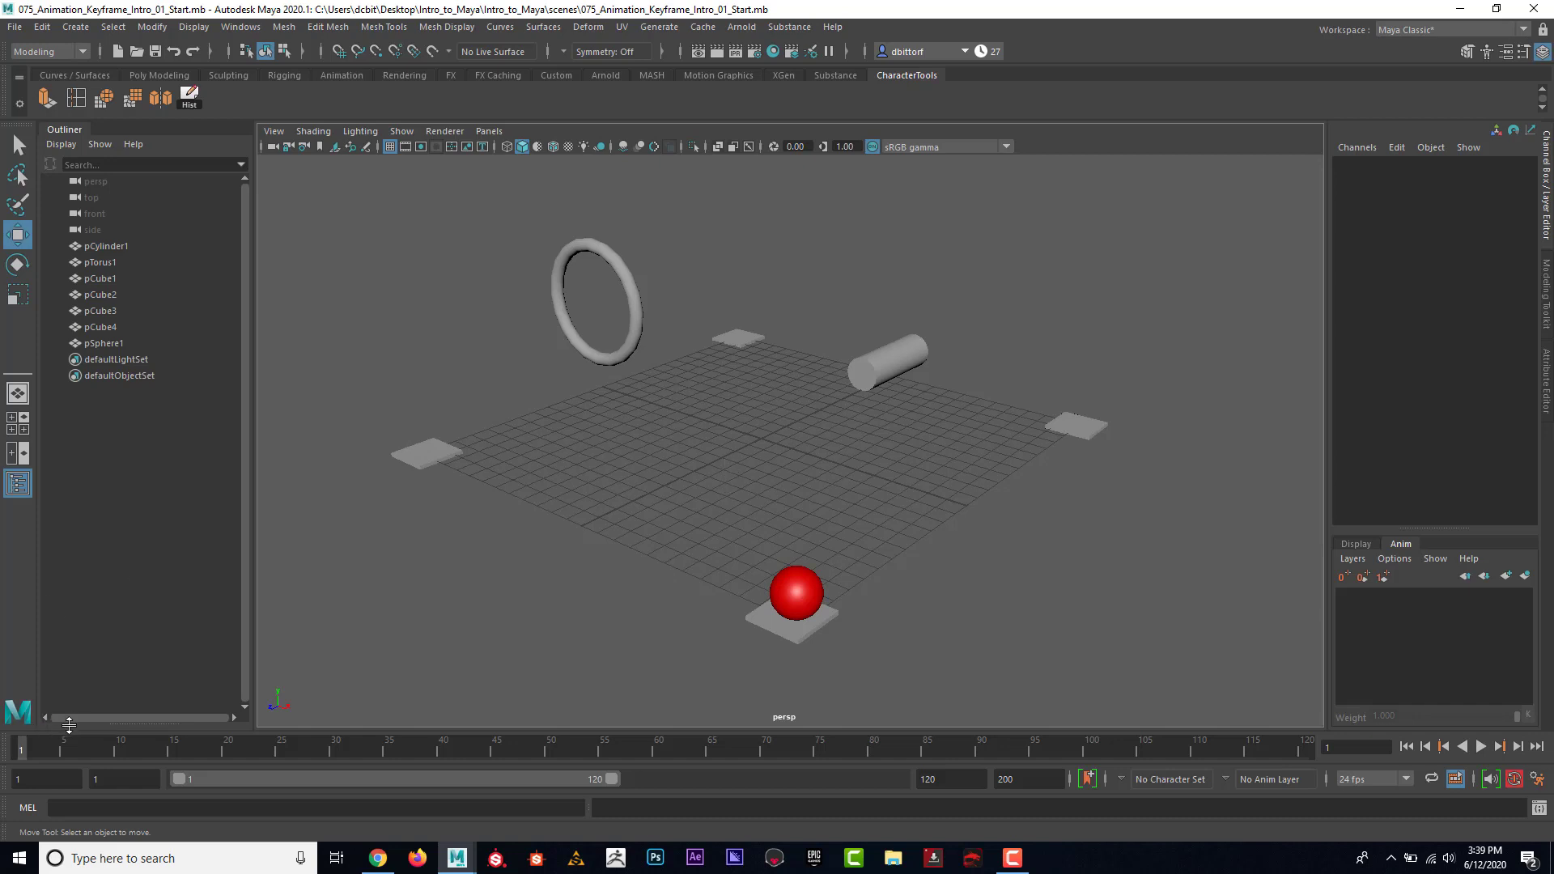
Scrub the timeline across its full length and return to frame 1.
{"action": "left_click_drag", "start_coordinate": [41, 742], "coordinate": [88, 753]}
{"action": "left_click_drag", "start_coordinate": [284, 750], "coordinate": [1076, 753]}
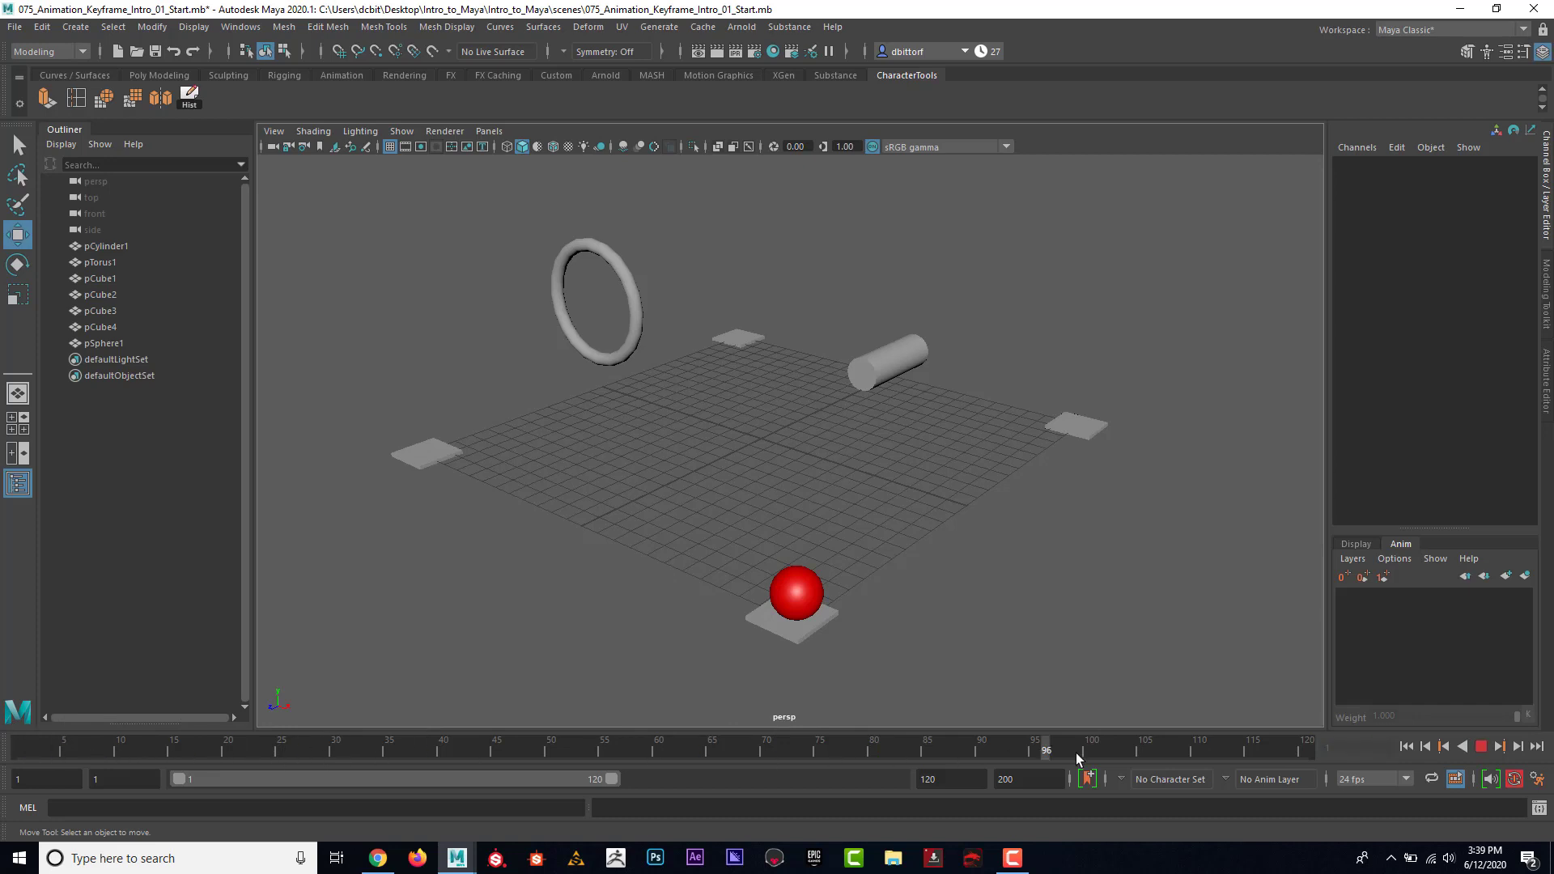
{"action": "left_click_drag", "start_coordinate": [1331, 755], "coordinate": [20, 743]}
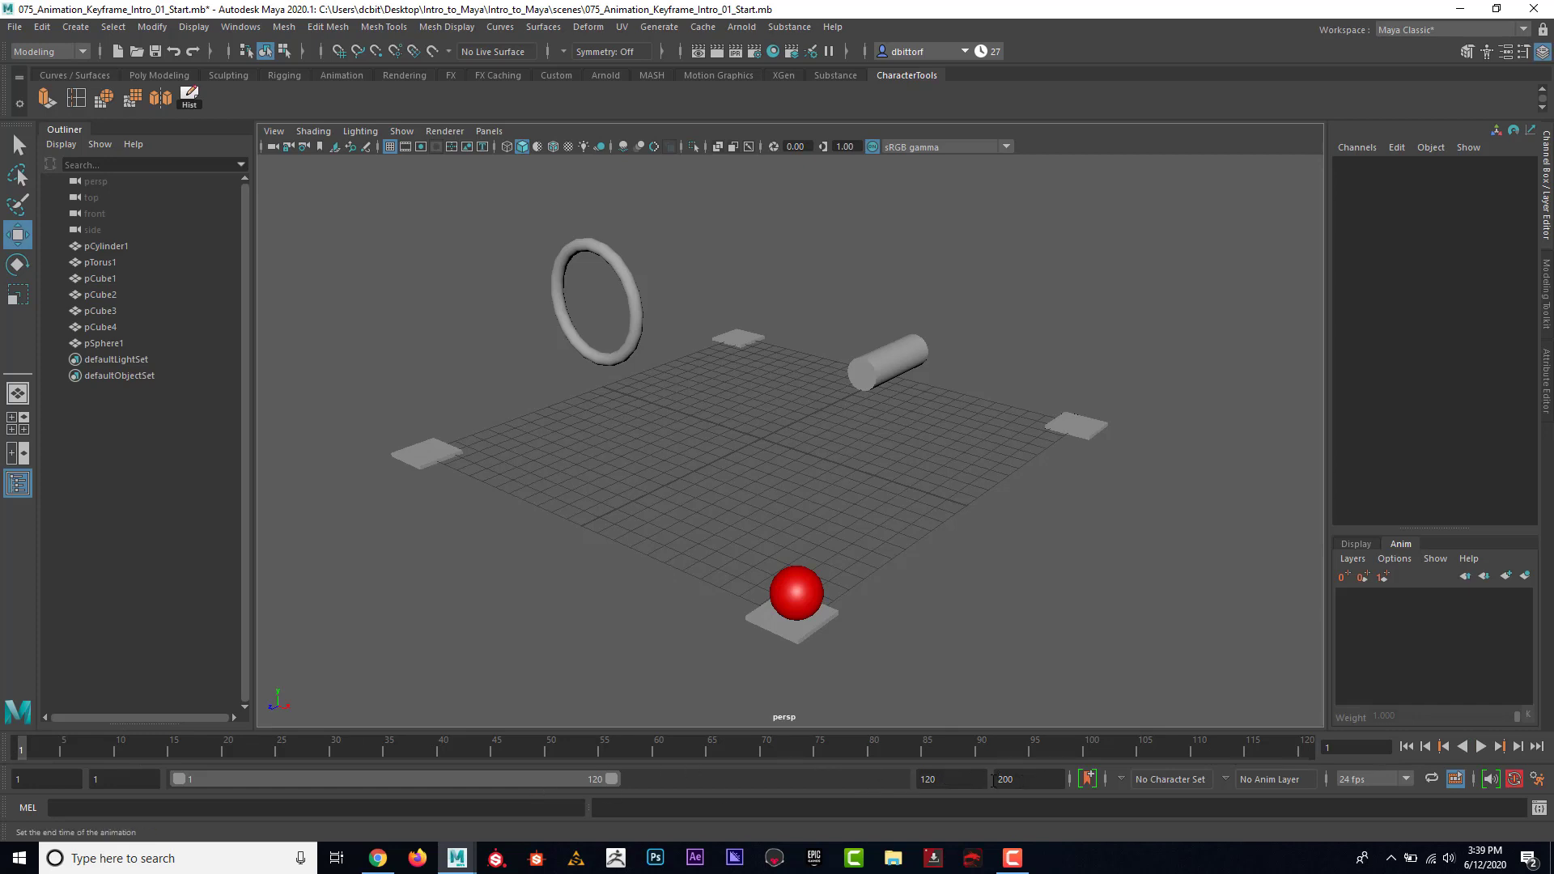
Extend the playback range to frame 200, and shorten its end to frame 50.
{"action": "left_click_drag", "start_coordinate": [543, 775], "coordinate": [493, 768]}
{"action": "left_click_drag", "start_coordinate": [605, 779], "coordinate": [920, 780]}
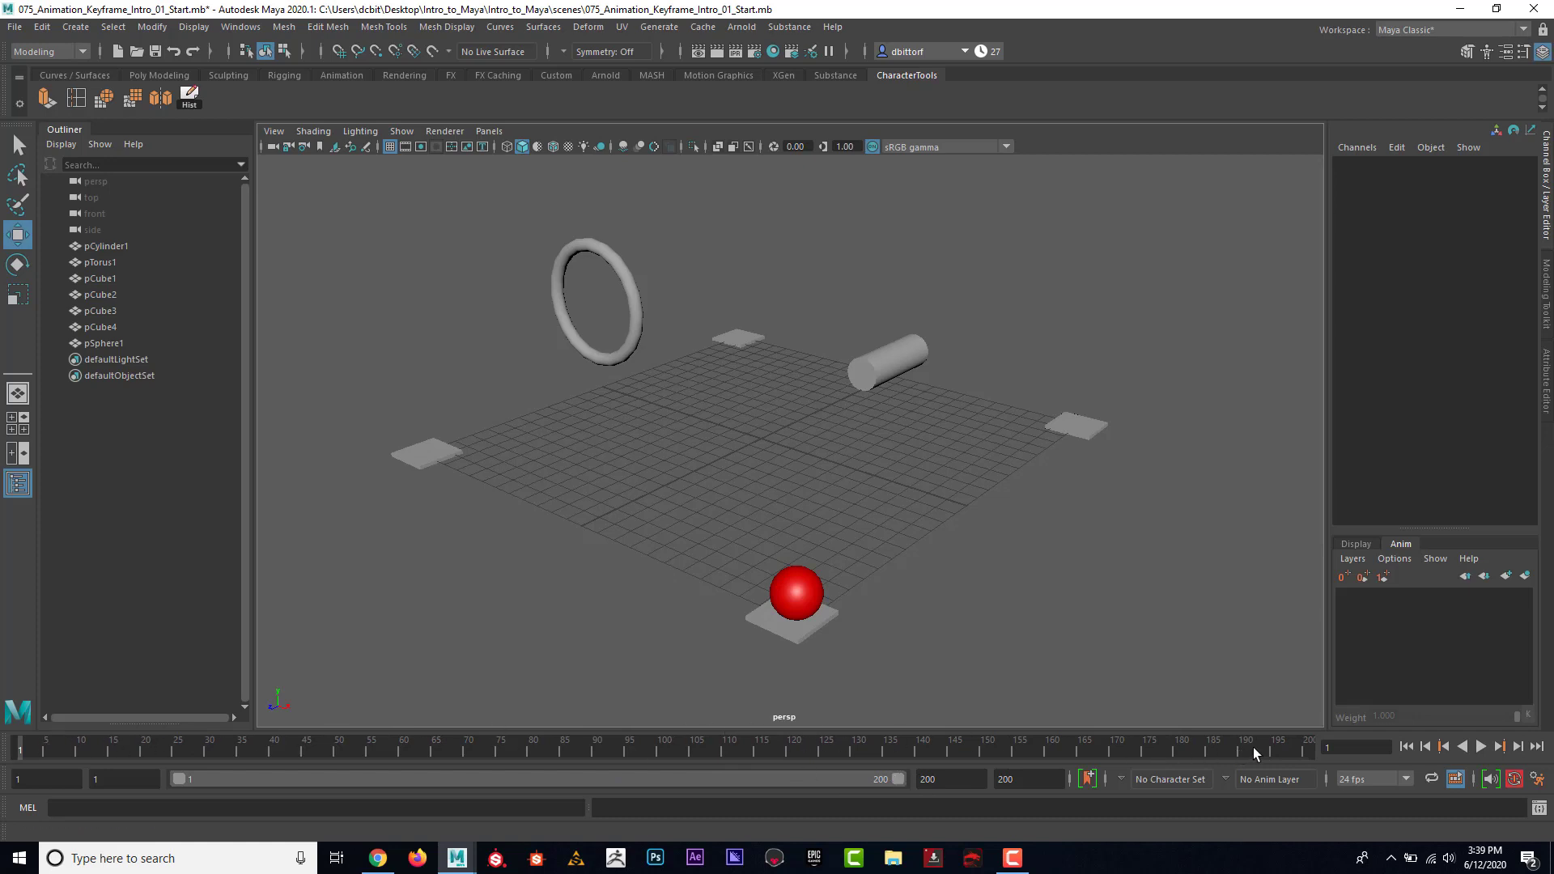
{"action": "double_click", "coordinate": [934, 775]}
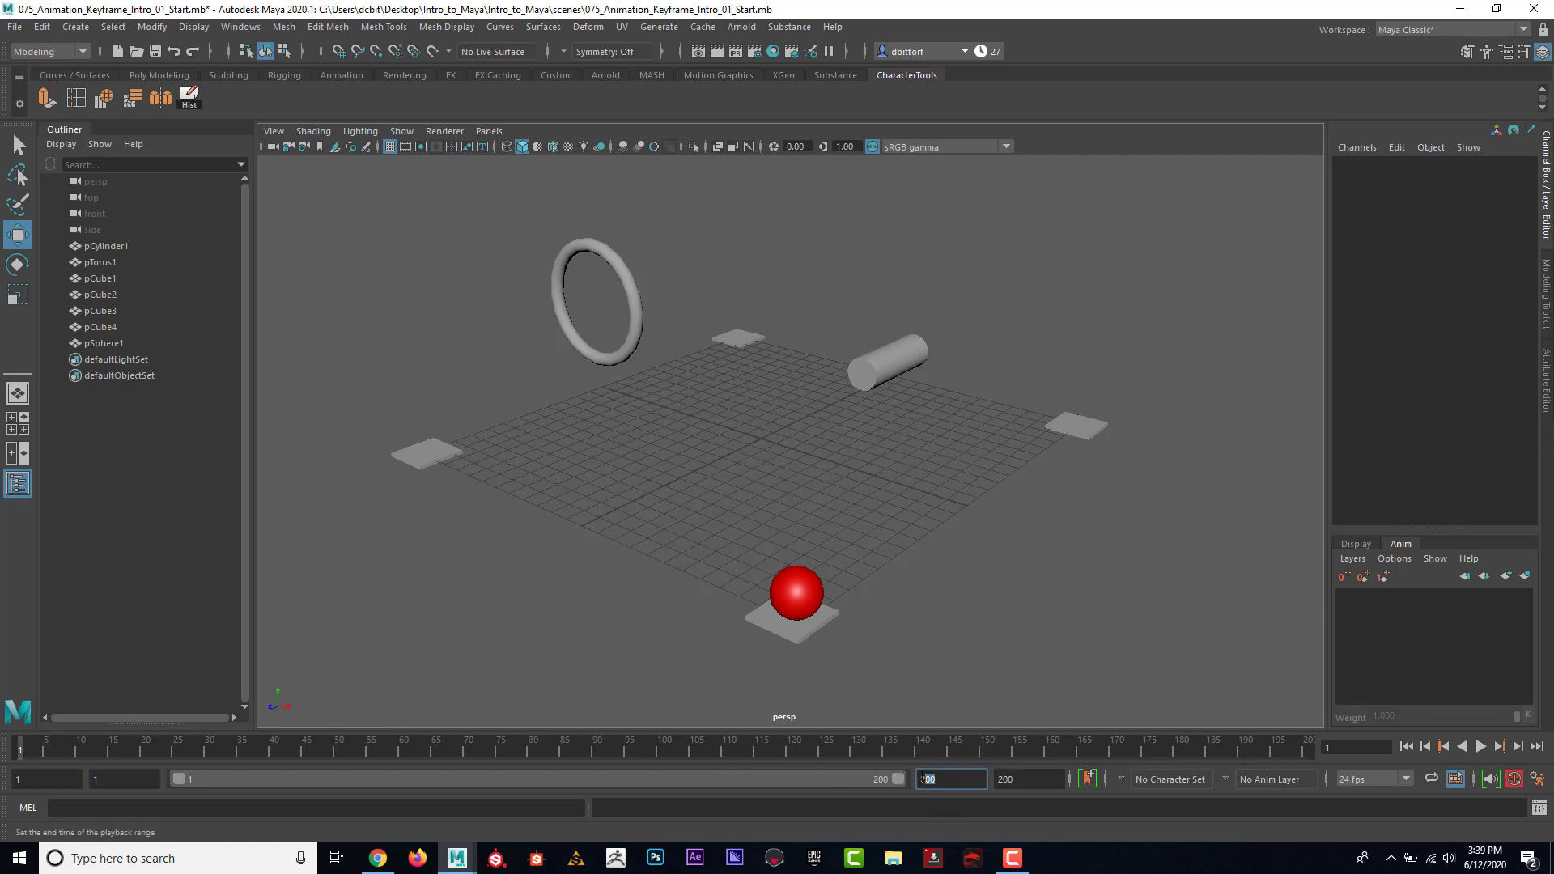
{"action": "type", "text": "50"}
{"action": "key", "text": "Return"}
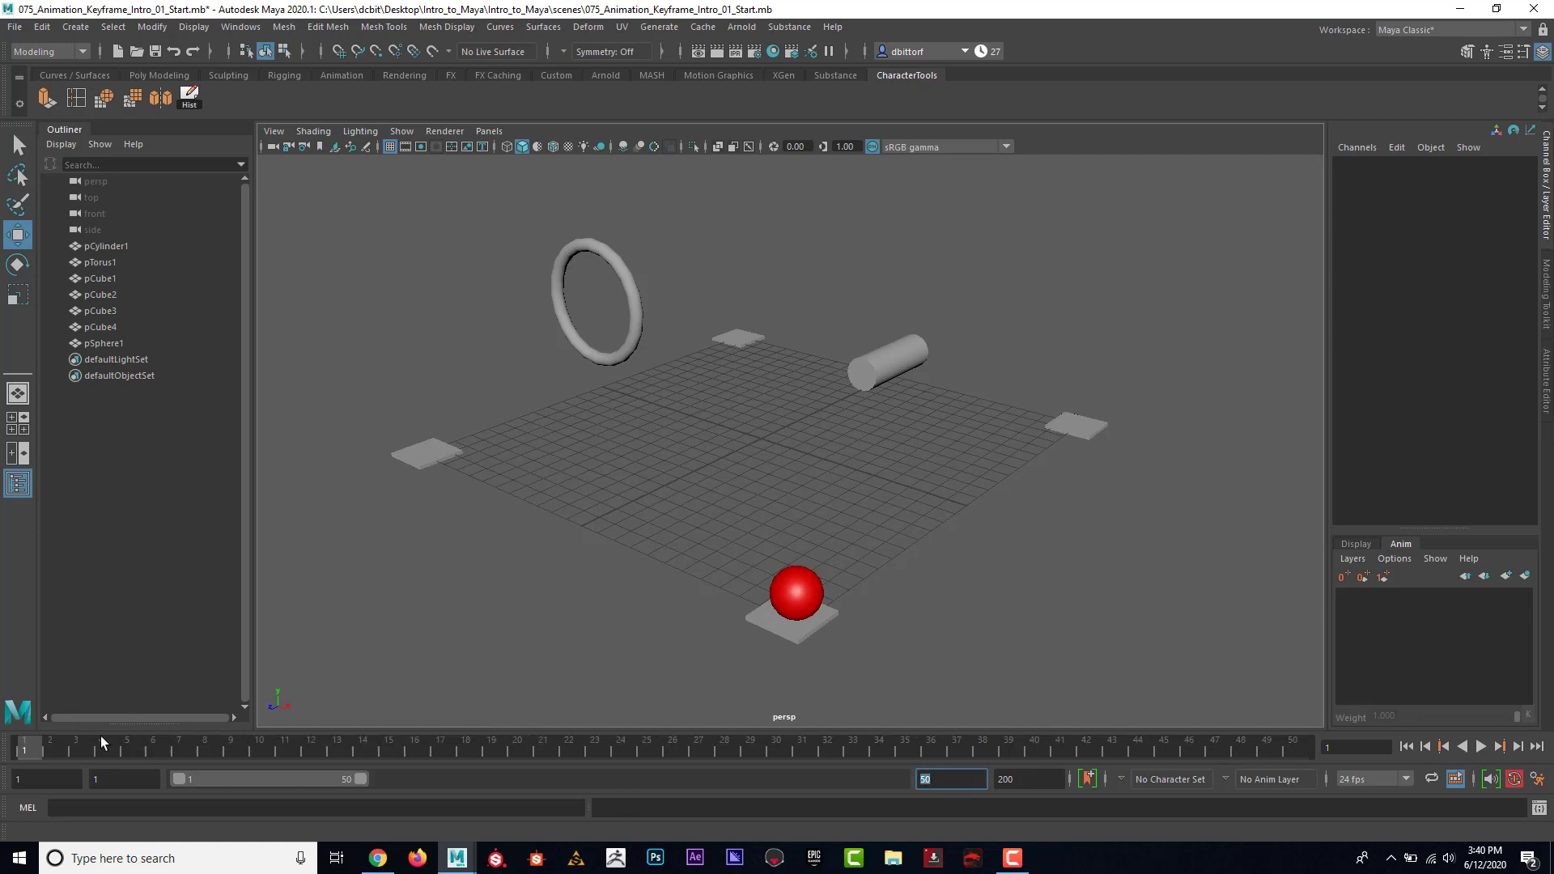
Shift the playback range one frame forward to 2–51 and set the animation end to frame 1000.
{"action": "mouse_move", "coordinate": [329, 780]}
{"action": "left_mouse_down"}
{"action": "mouse_move", "coordinate": [904, 791]}
{"action": "mouse_move", "coordinate": [350, 779]}
{"action": "left_mouse_up"}
{"action": "key", "text": "Tab"}
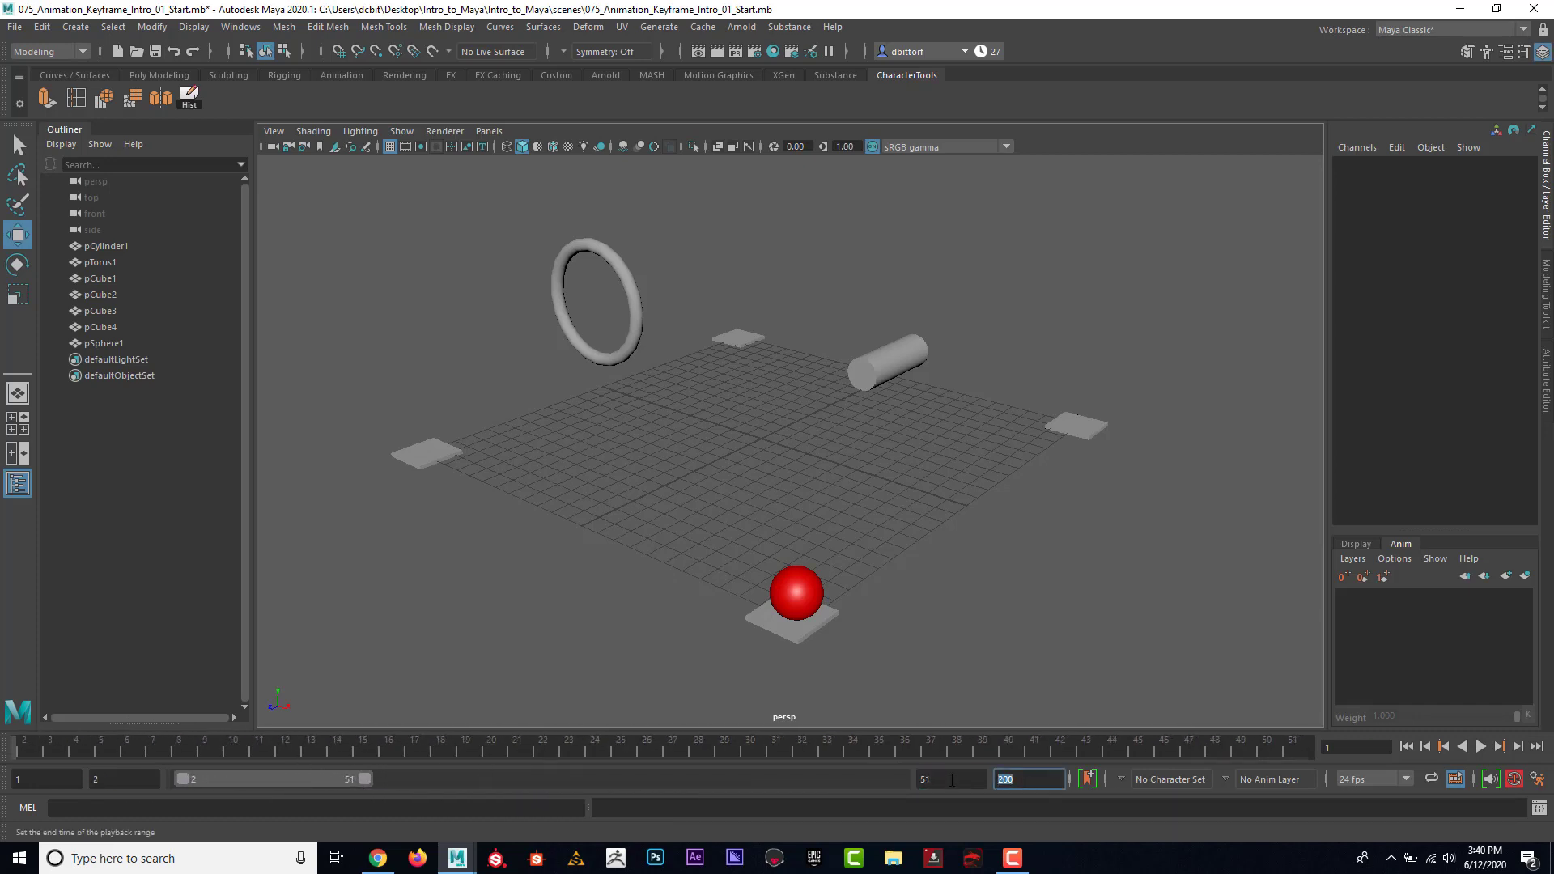
{"action": "type", "text": "1000"}
{"action": "key", "text": "Return"}
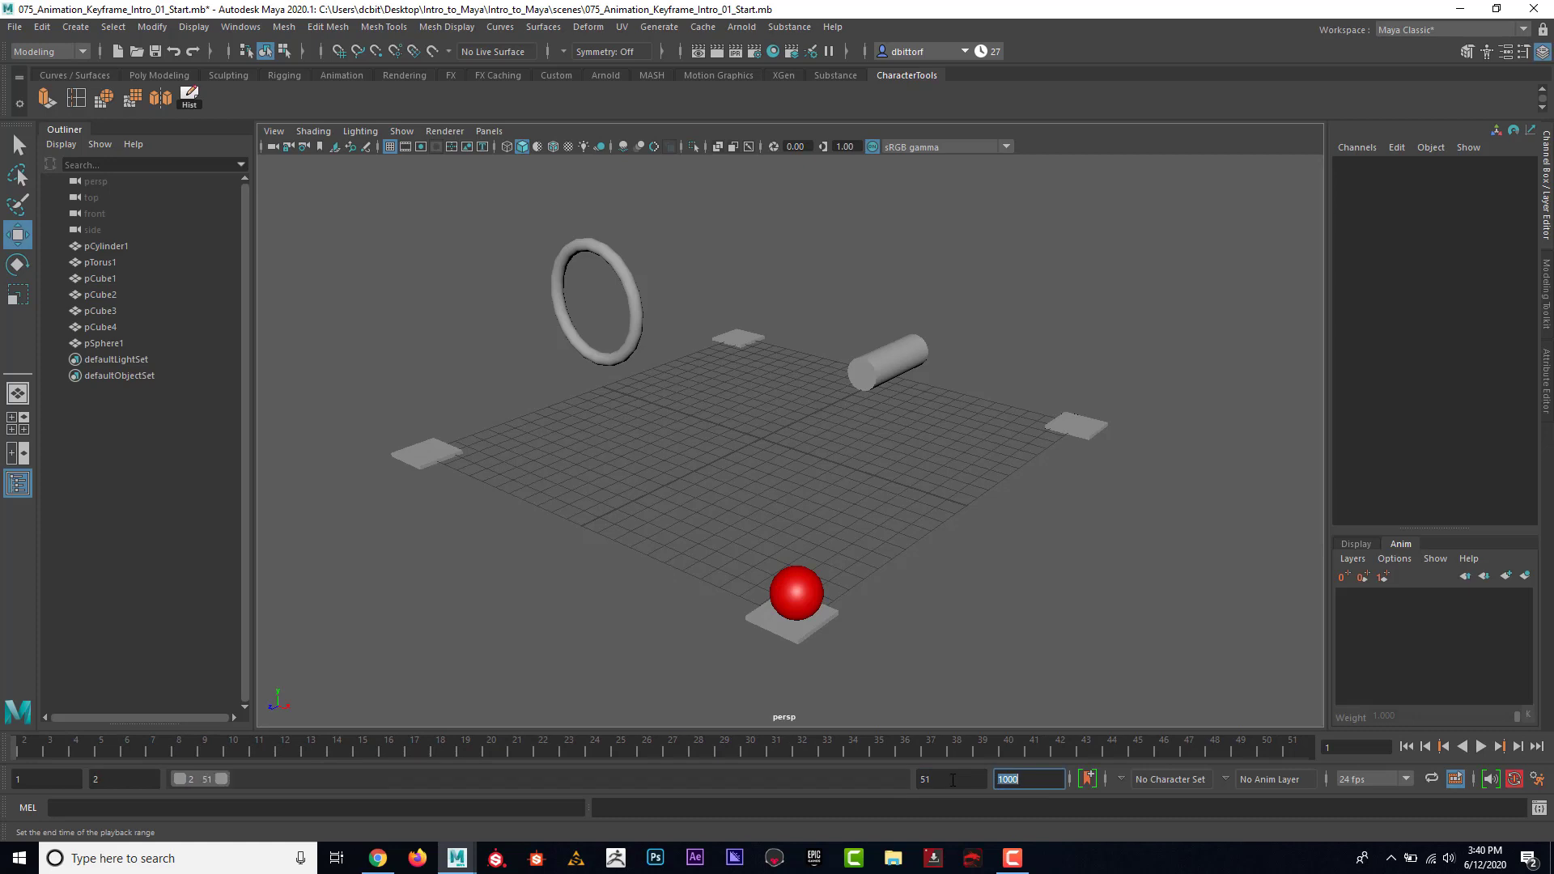
Slide the playback range back to start at frame 1, with the playback end at 120 and the animation end at 200.
{"action": "left_click_drag", "start_coordinate": [200, 779], "coordinate": [484, 785]}
{"action": "left_click_drag", "start_coordinate": [665, 785], "coordinate": [186, 756]}
{"action": "key", "text": "shift+Tab"}
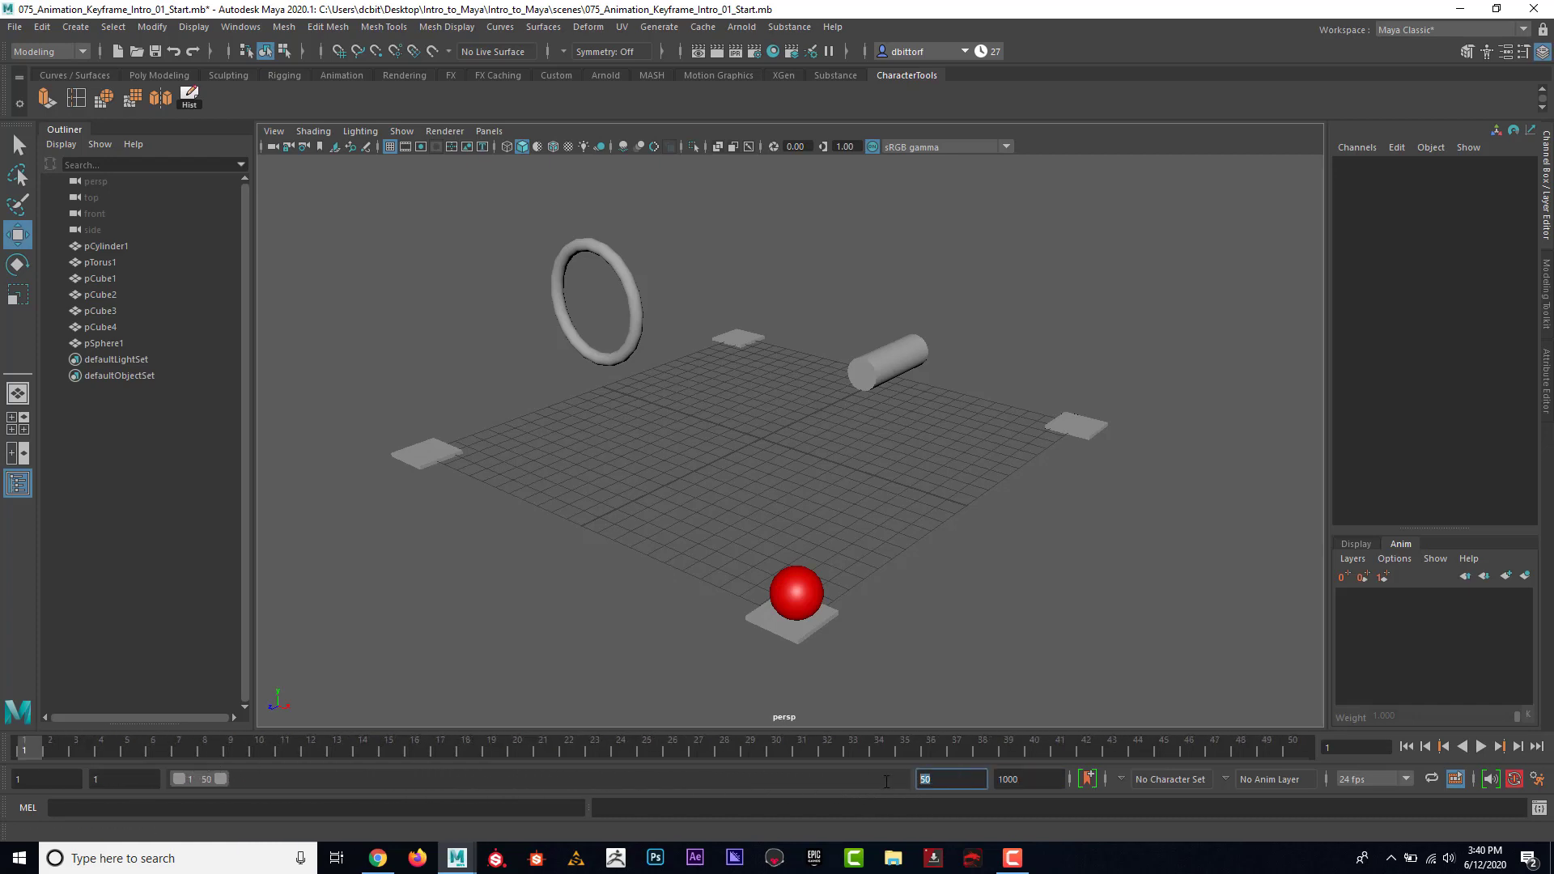
{"action": "key", "text": "Return"}
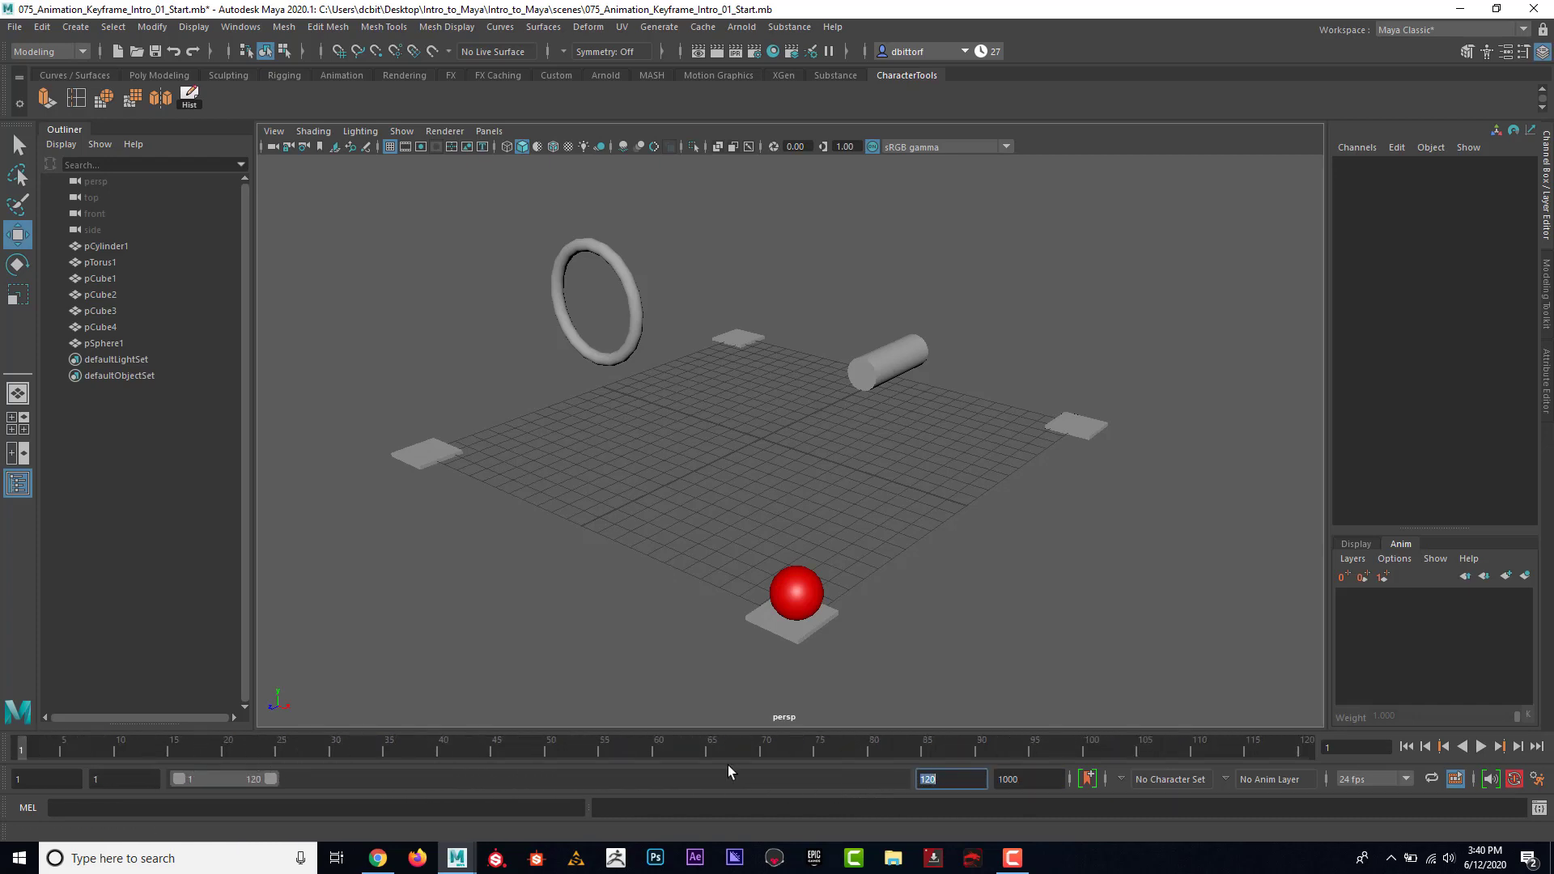
{"action": "key", "text": "Tab"}
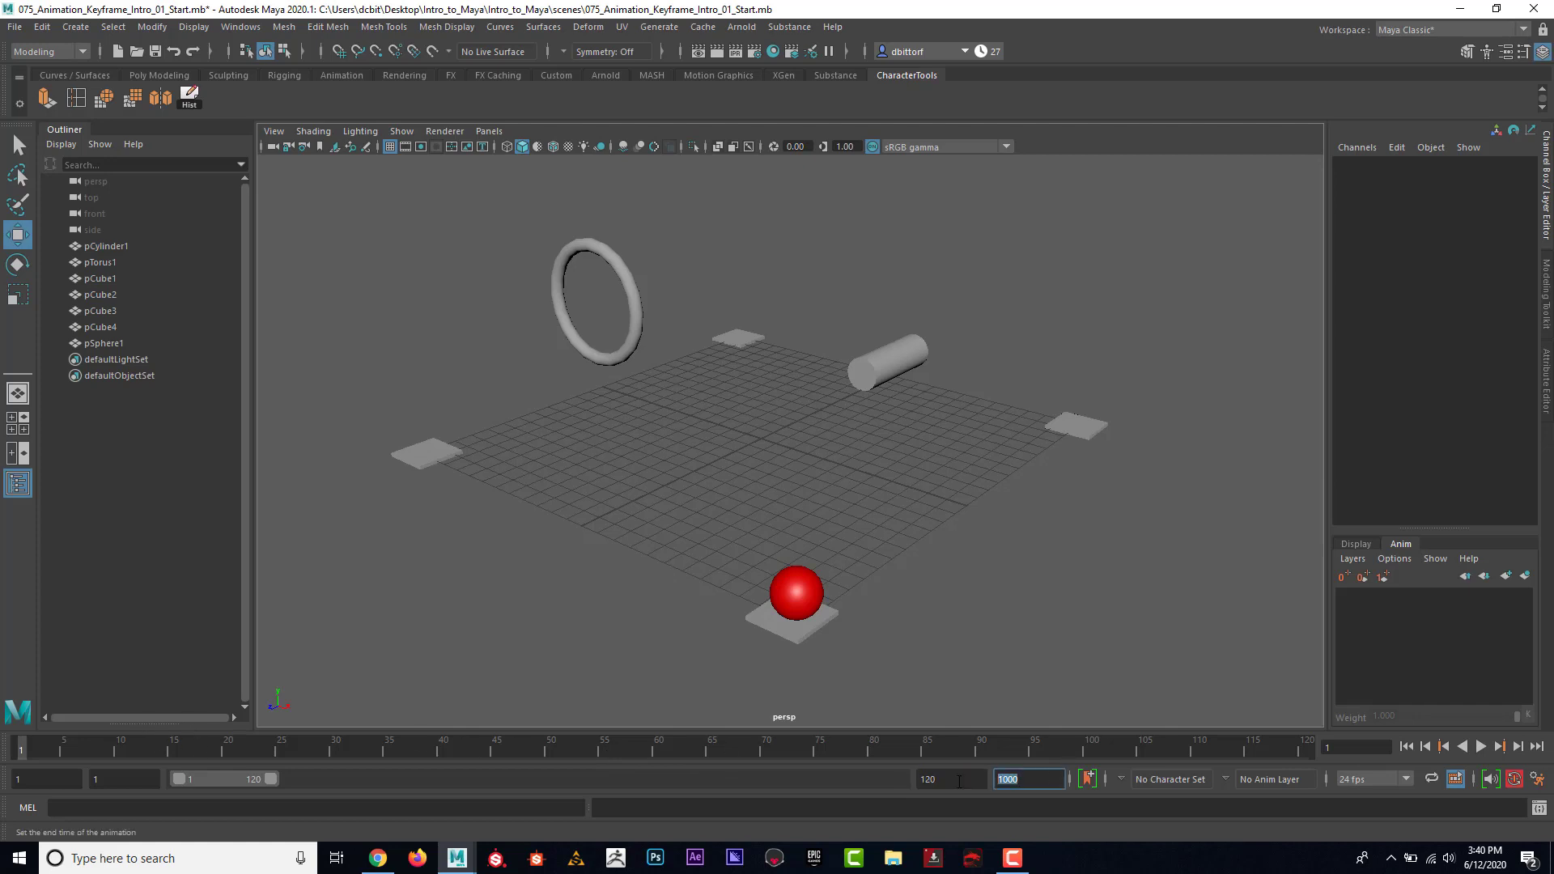
{"action": "type", "text": "200"}
{"action": "key", "text": "Return"}
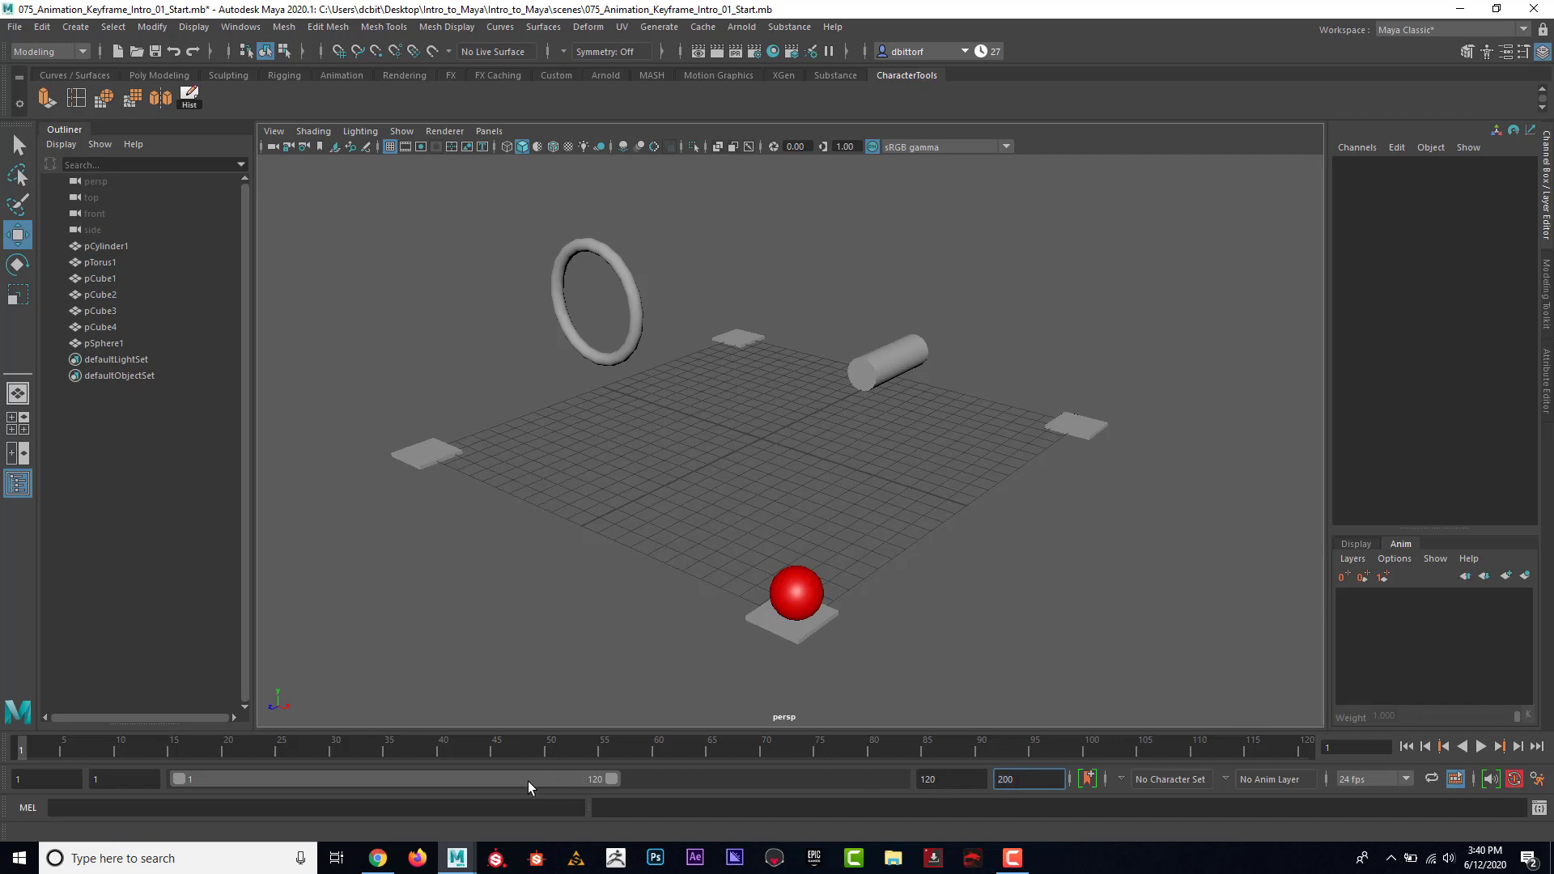
{"action": "left_click_drag", "start_coordinate": [527, 781], "coordinate": [343, 769]}
Select the red sphere and set a keyframe on all its channels at frame 1.
{"action": "left_click", "coordinate": [800, 589]}
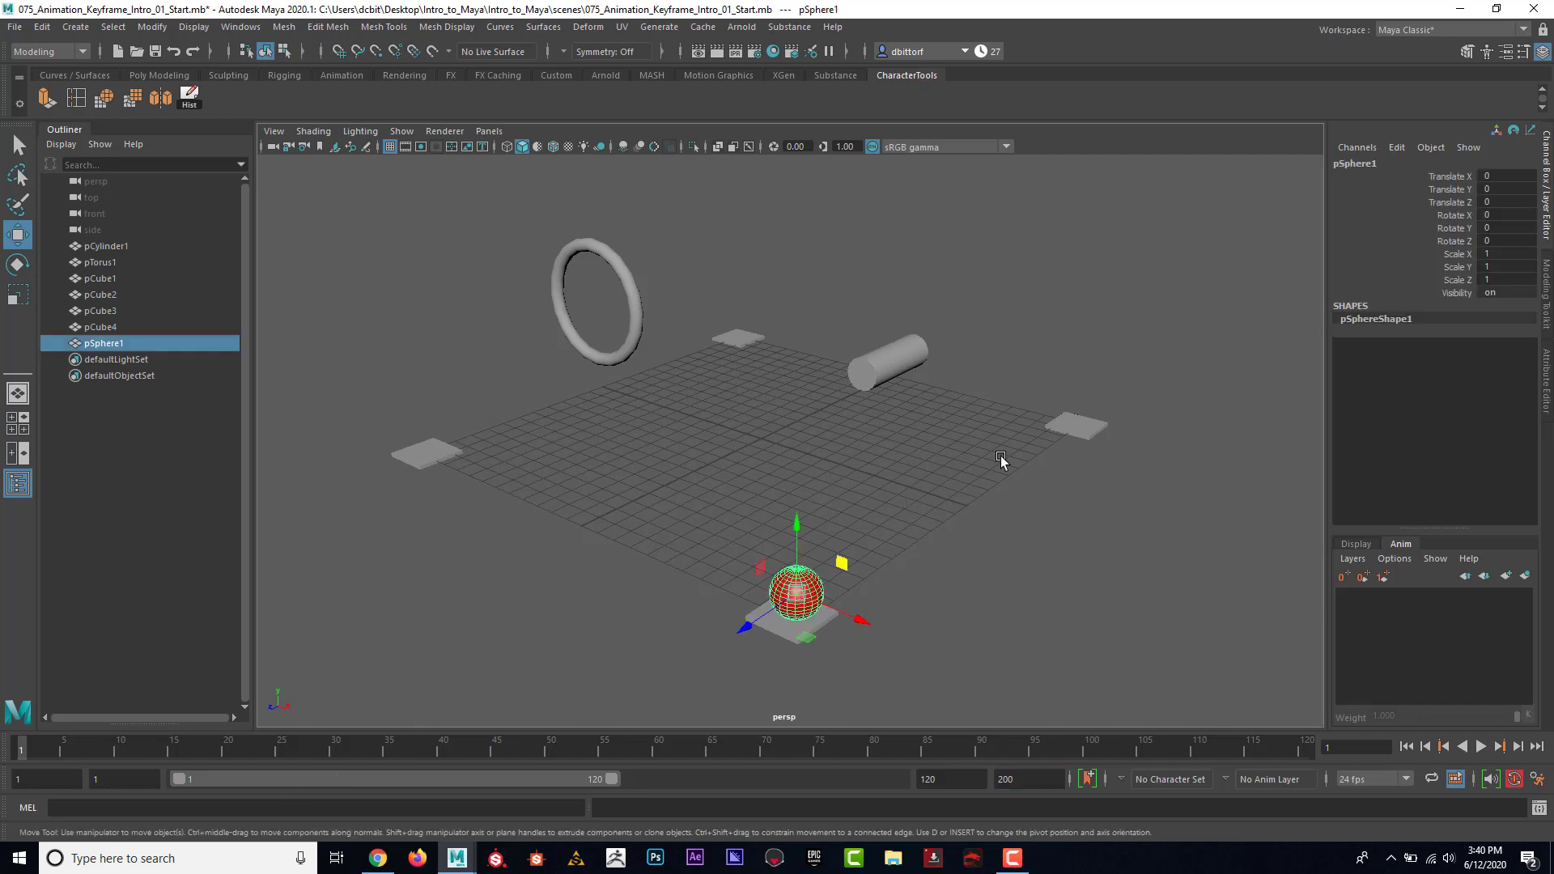
{"action": "left_click", "coordinate": [1543, 52]}
{"action": "left_click", "coordinate": [1543, 52]}
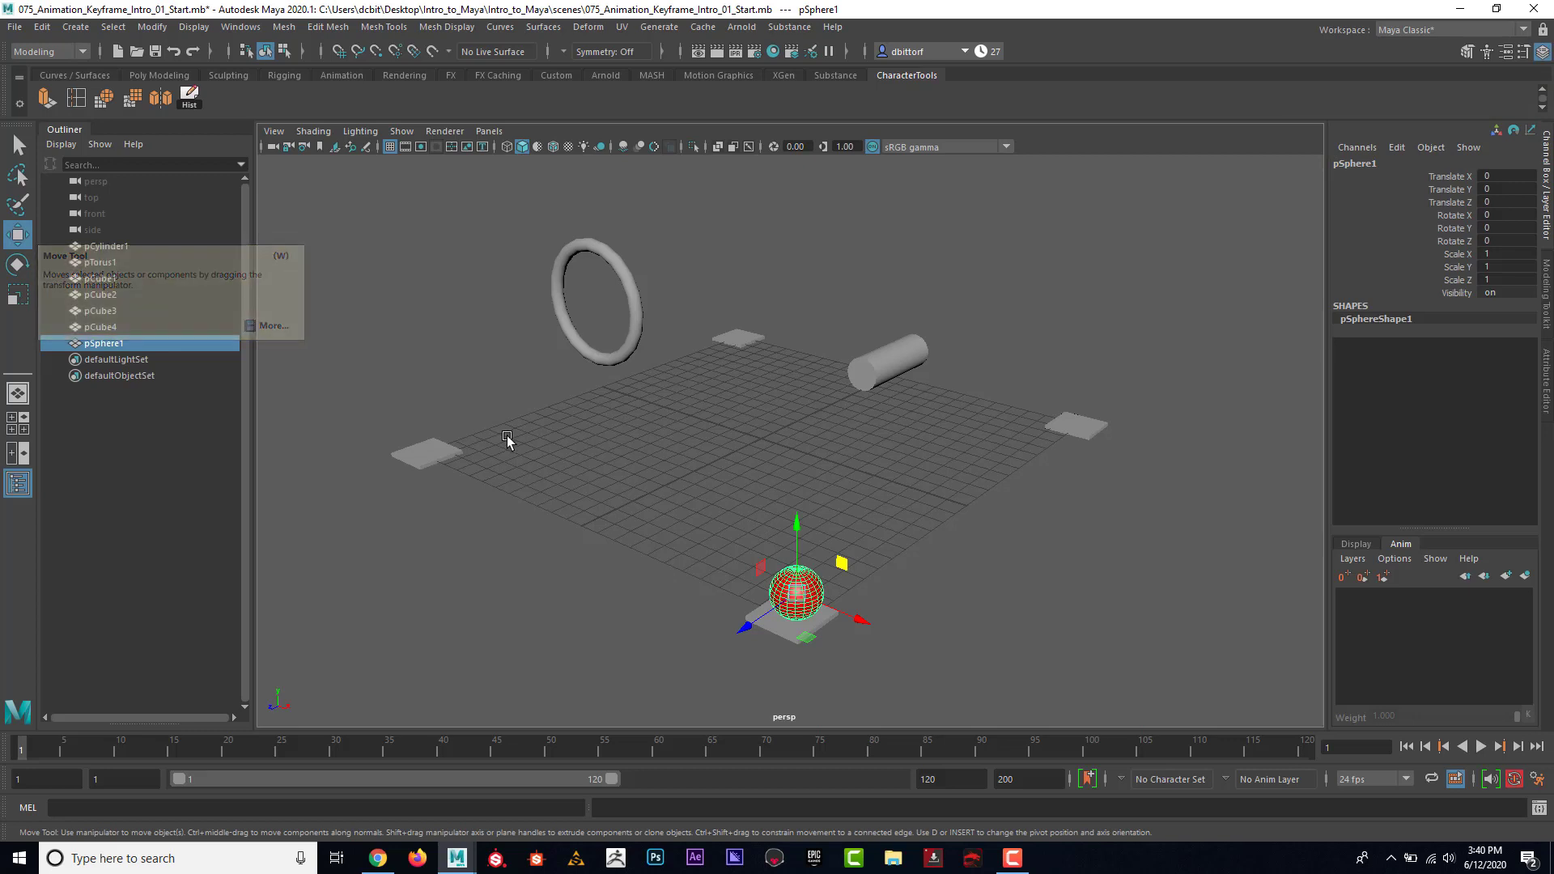
{"action": "key", "text": "s"}
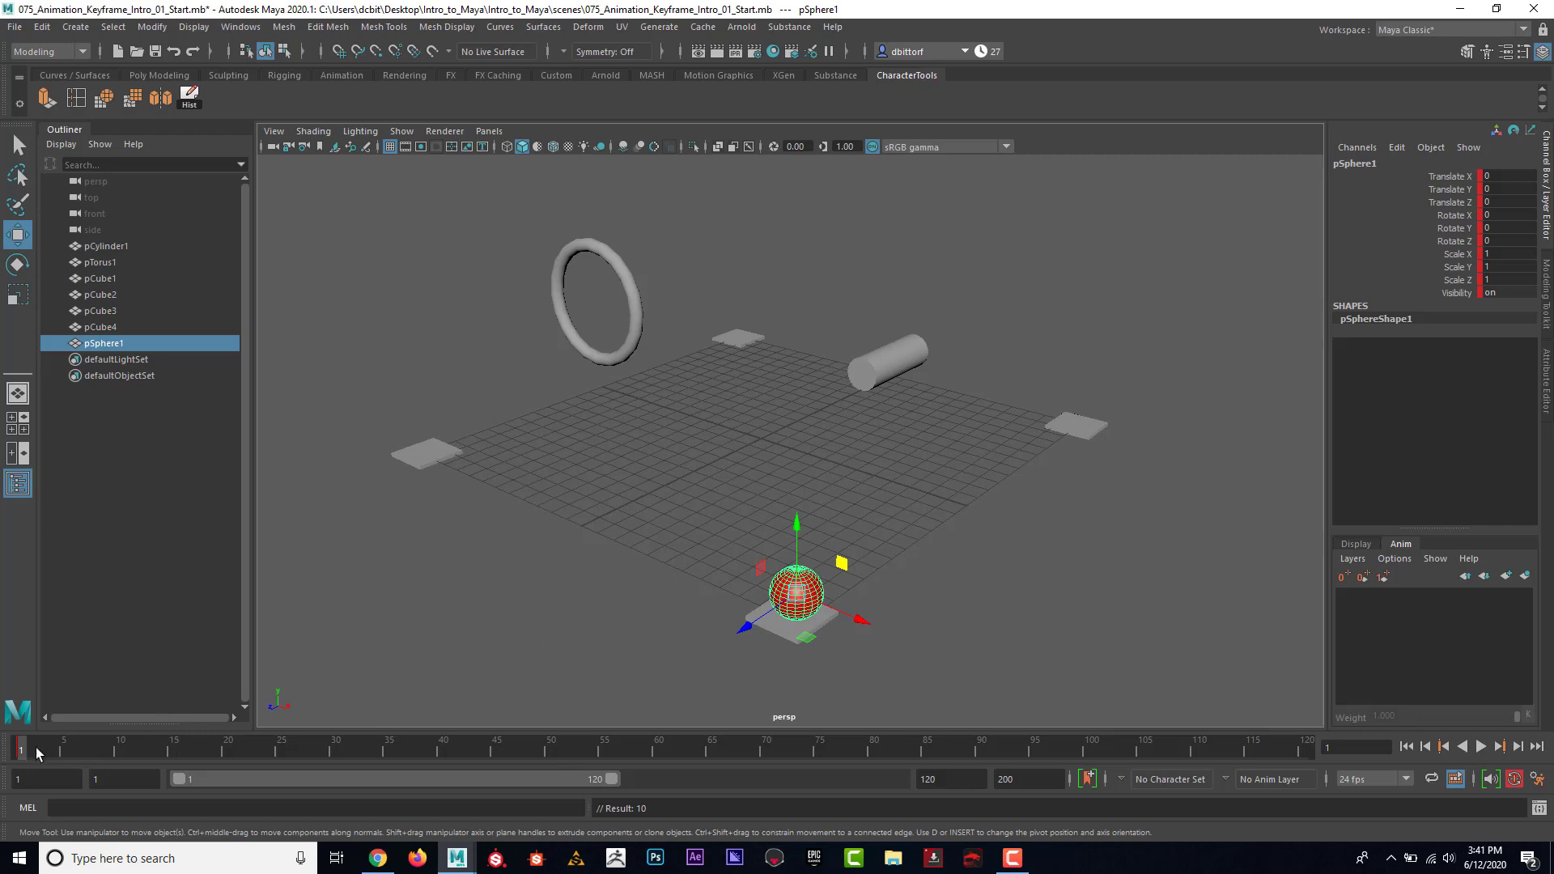
At frame 24, move the sphere along Z to about -23.5 onto the adjacent corner platform and key it, keeping auto keyframe enabled.
{"action": "key", "text": "alt+v"}
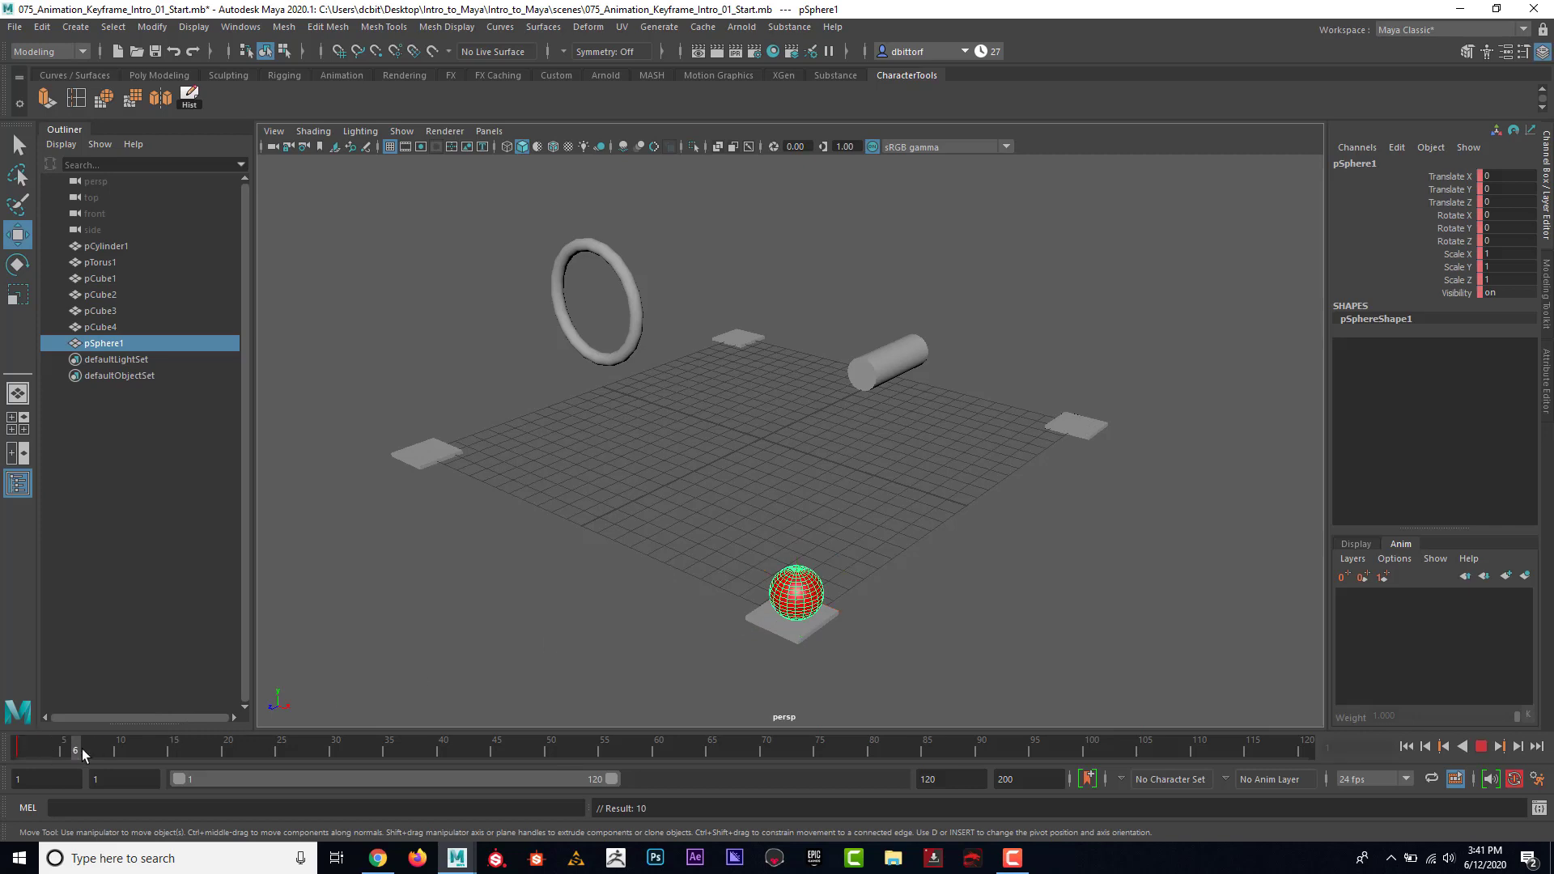
{"action": "left_click", "coordinate": [269, 755]}
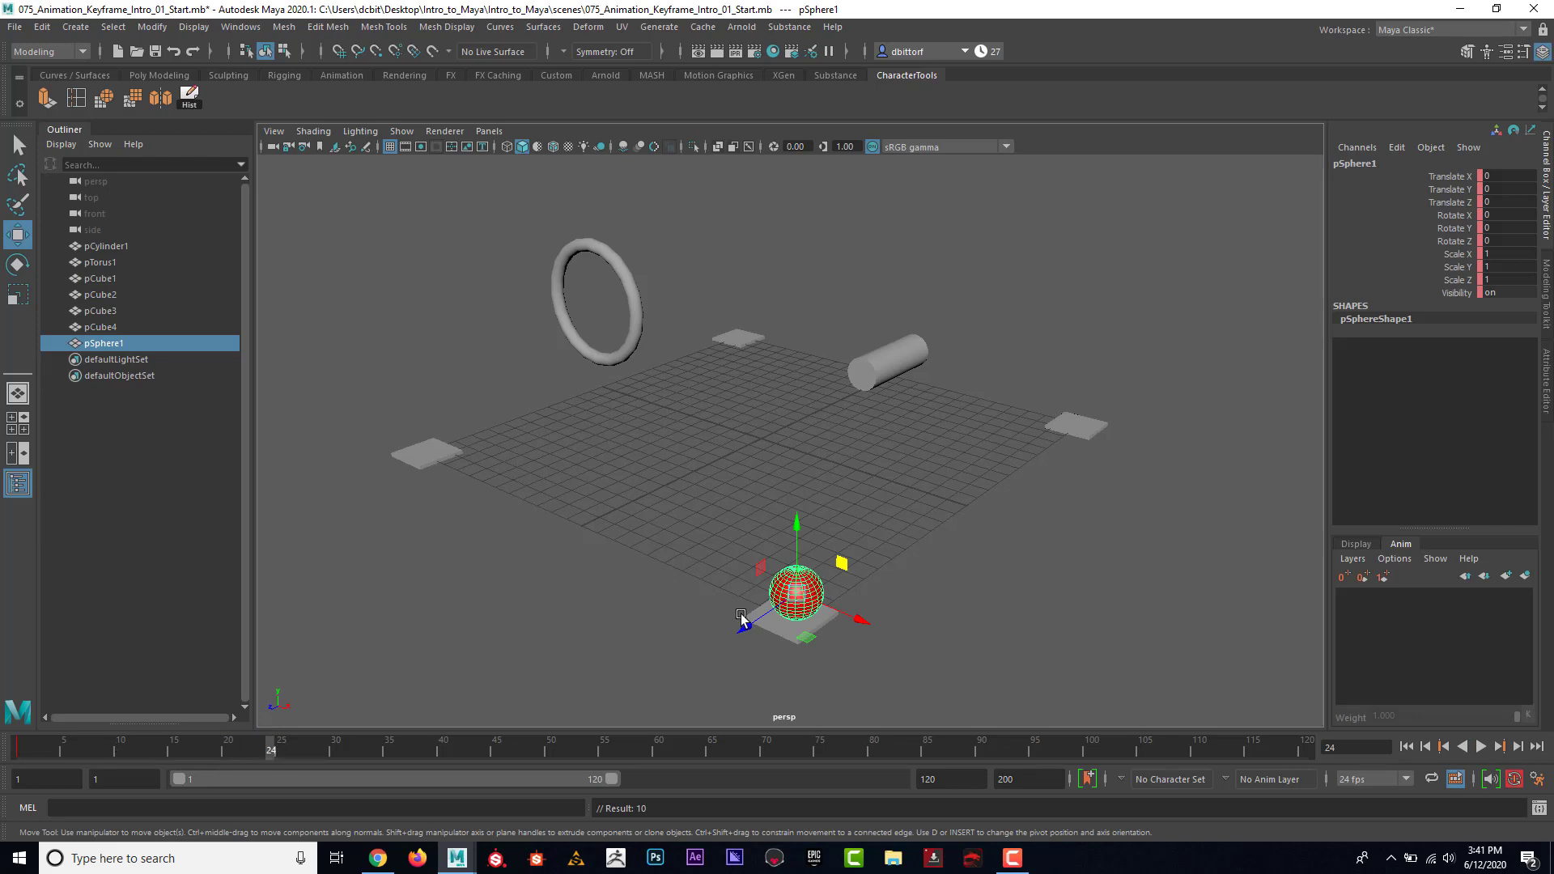
{"action": "left_click_drag", "start_coordinate": [745, 625], "coordinate": [1080, 455]}
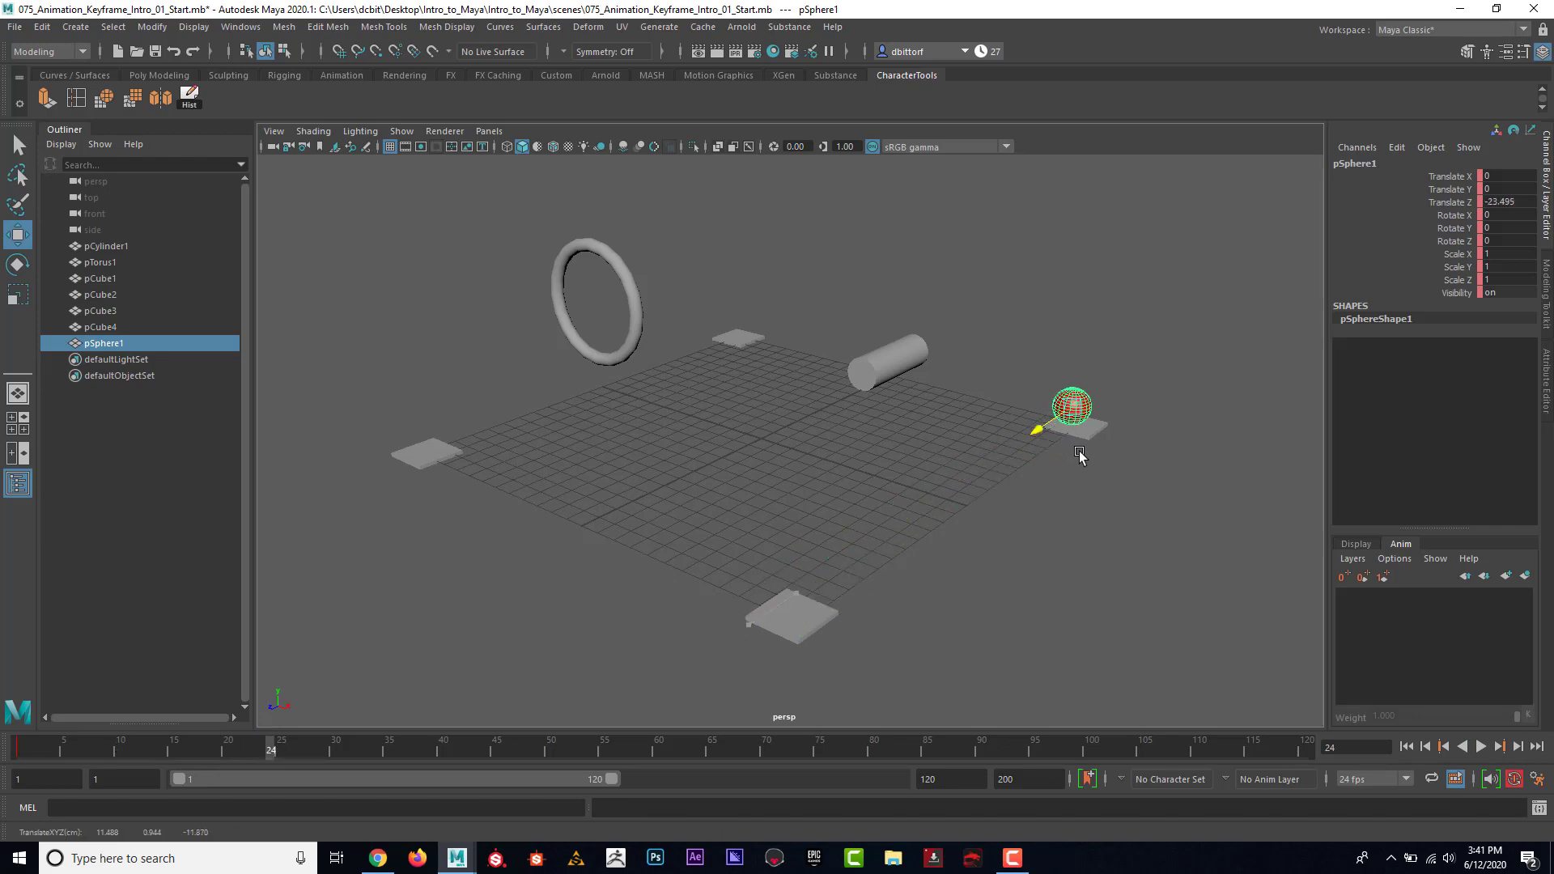
{"action": "key", "text": "s"}
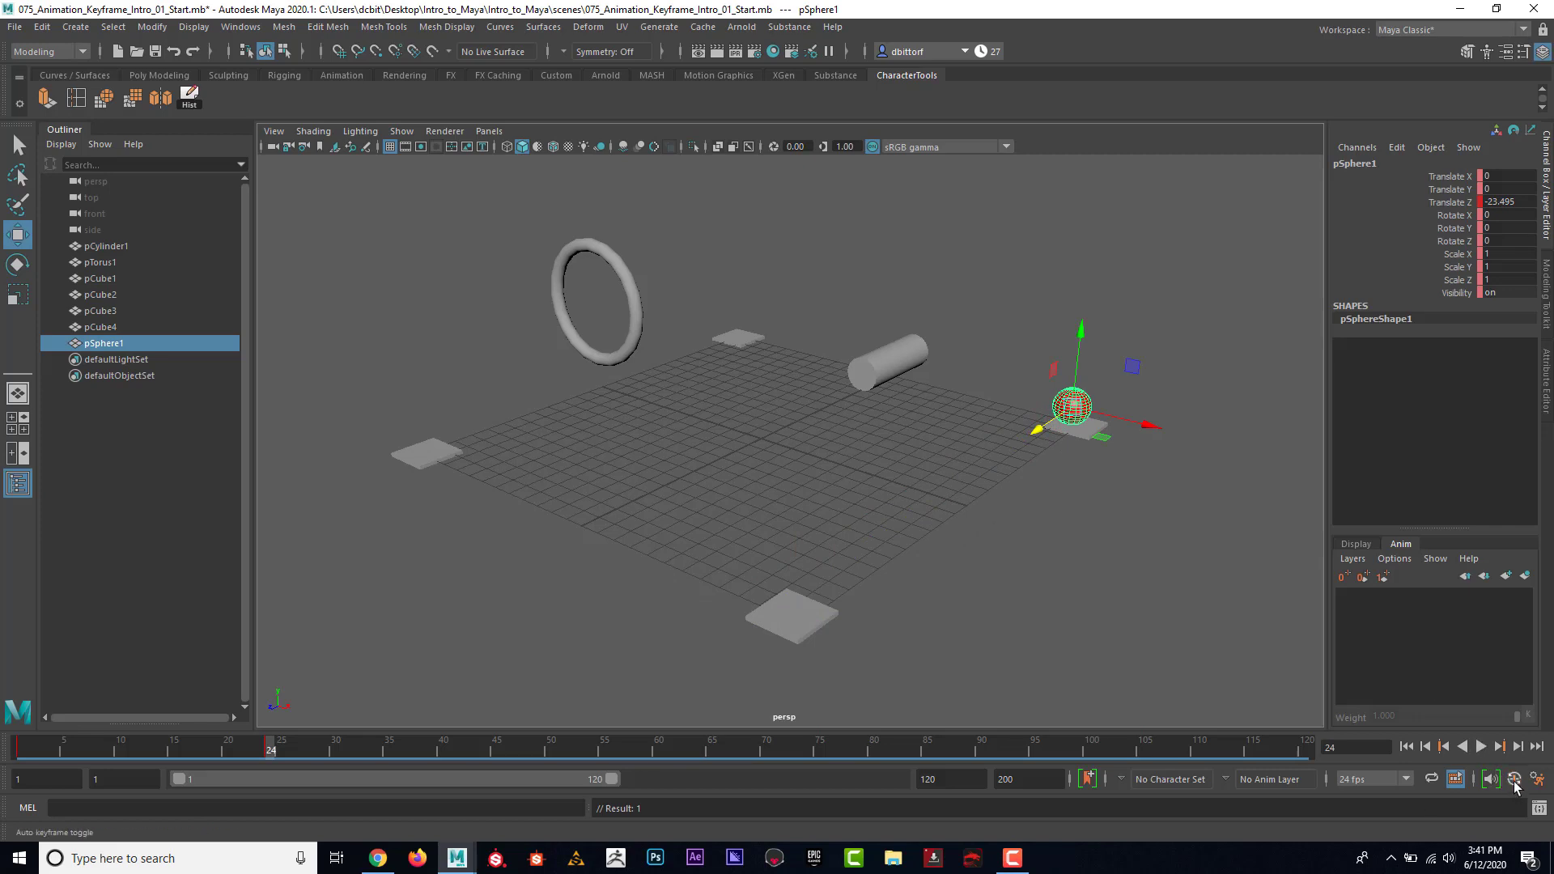
{"action": "left_click", "coordinate": [1514, 779]}
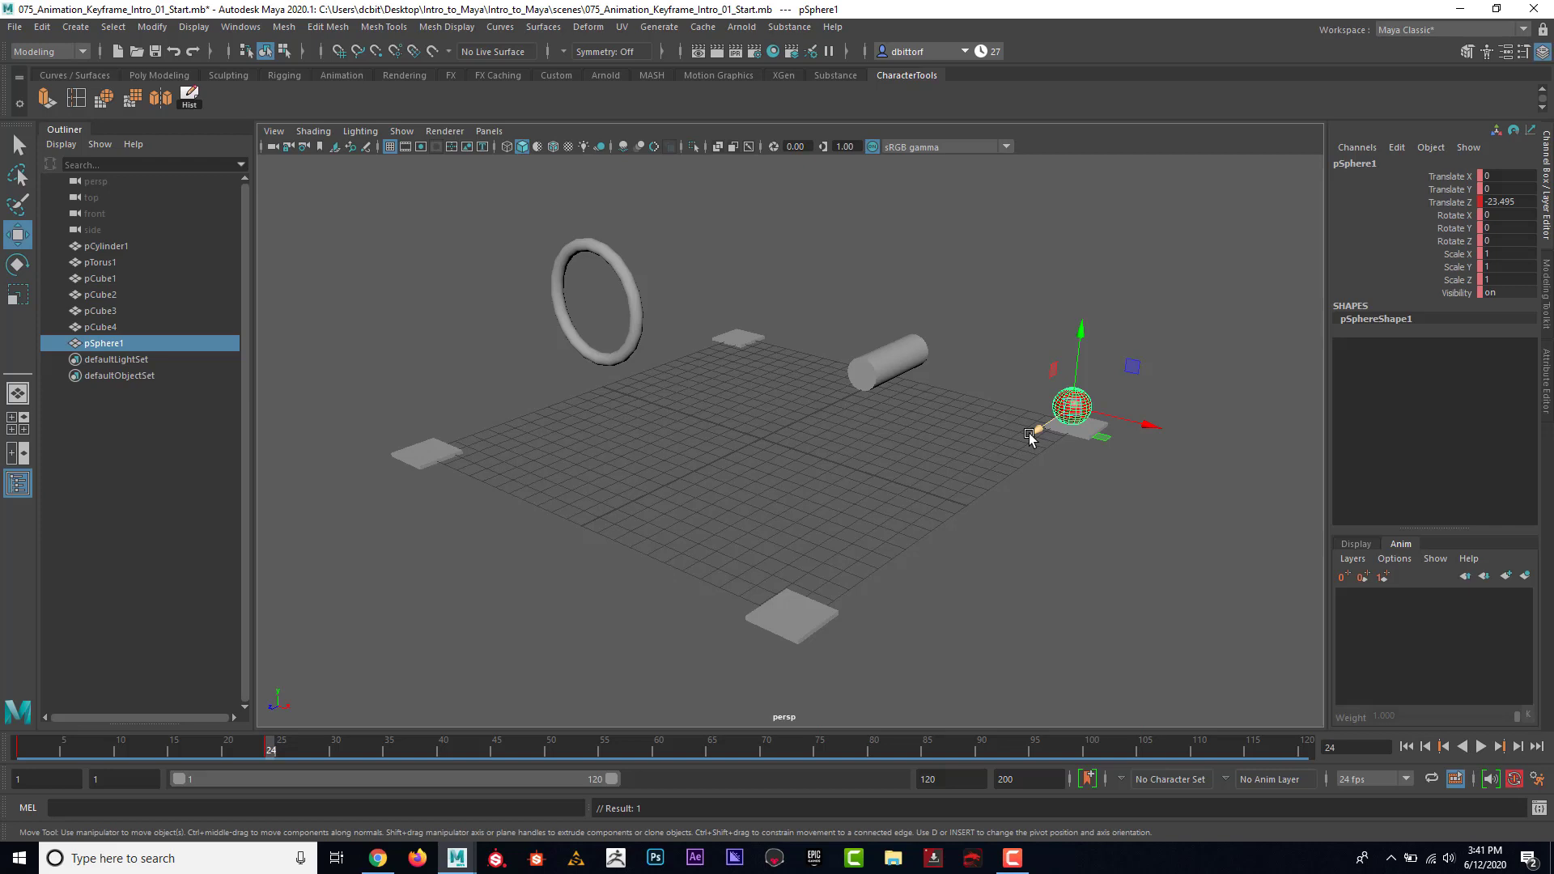
Play the sphere's animation from frame 1 twice and rewind it to the start.
{"action": "left_click_drag", "start_coordinate": [240, 746], "coordinate": [34, 752]}
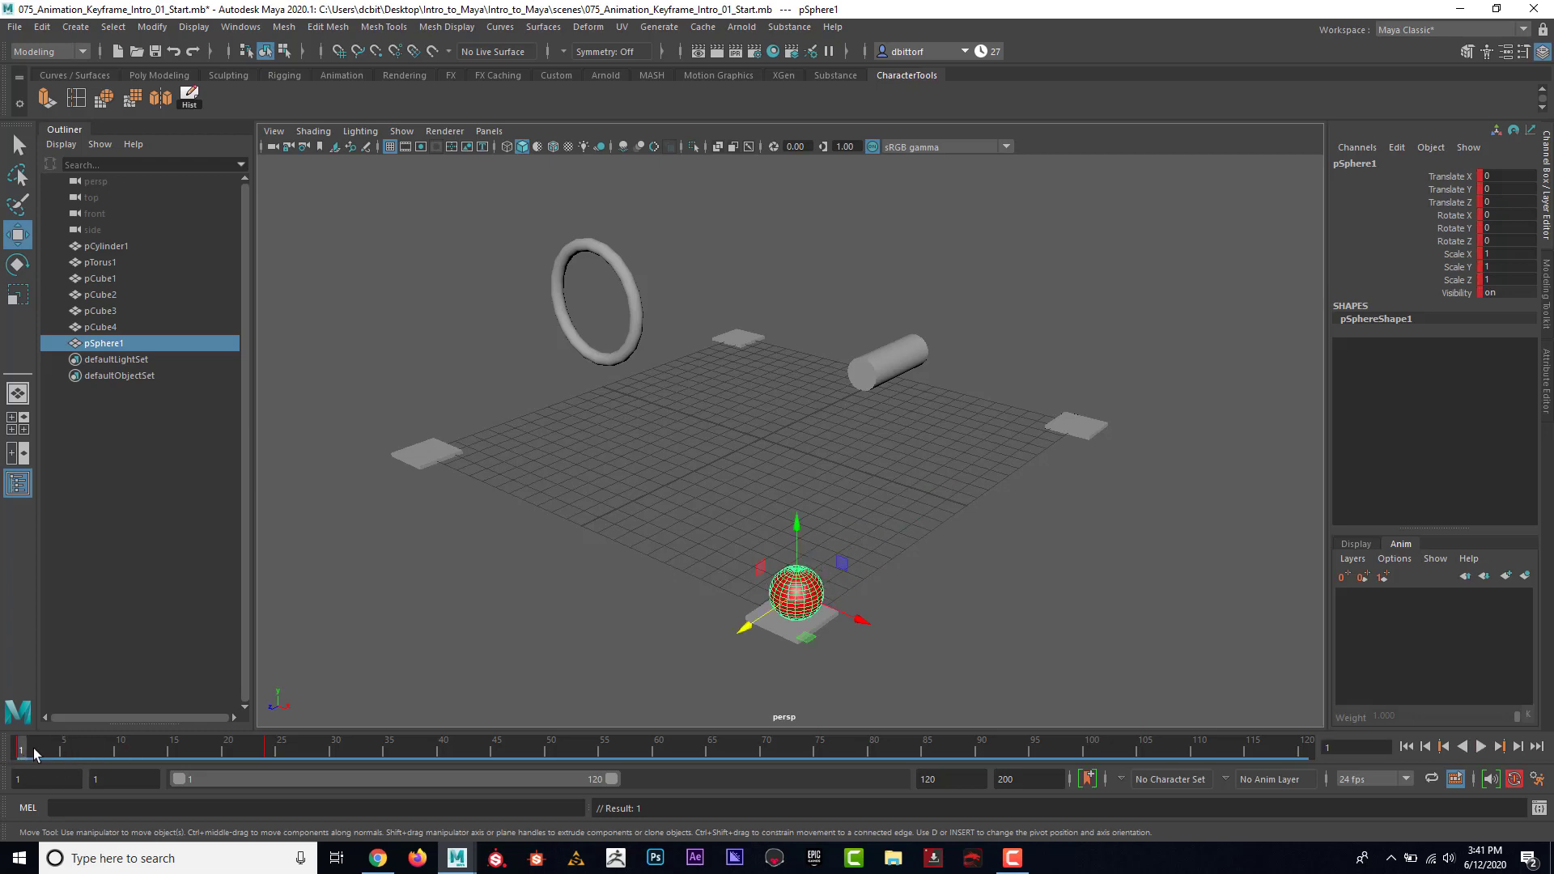
{"action": "left_click", "coordinate": [1481, 746]}
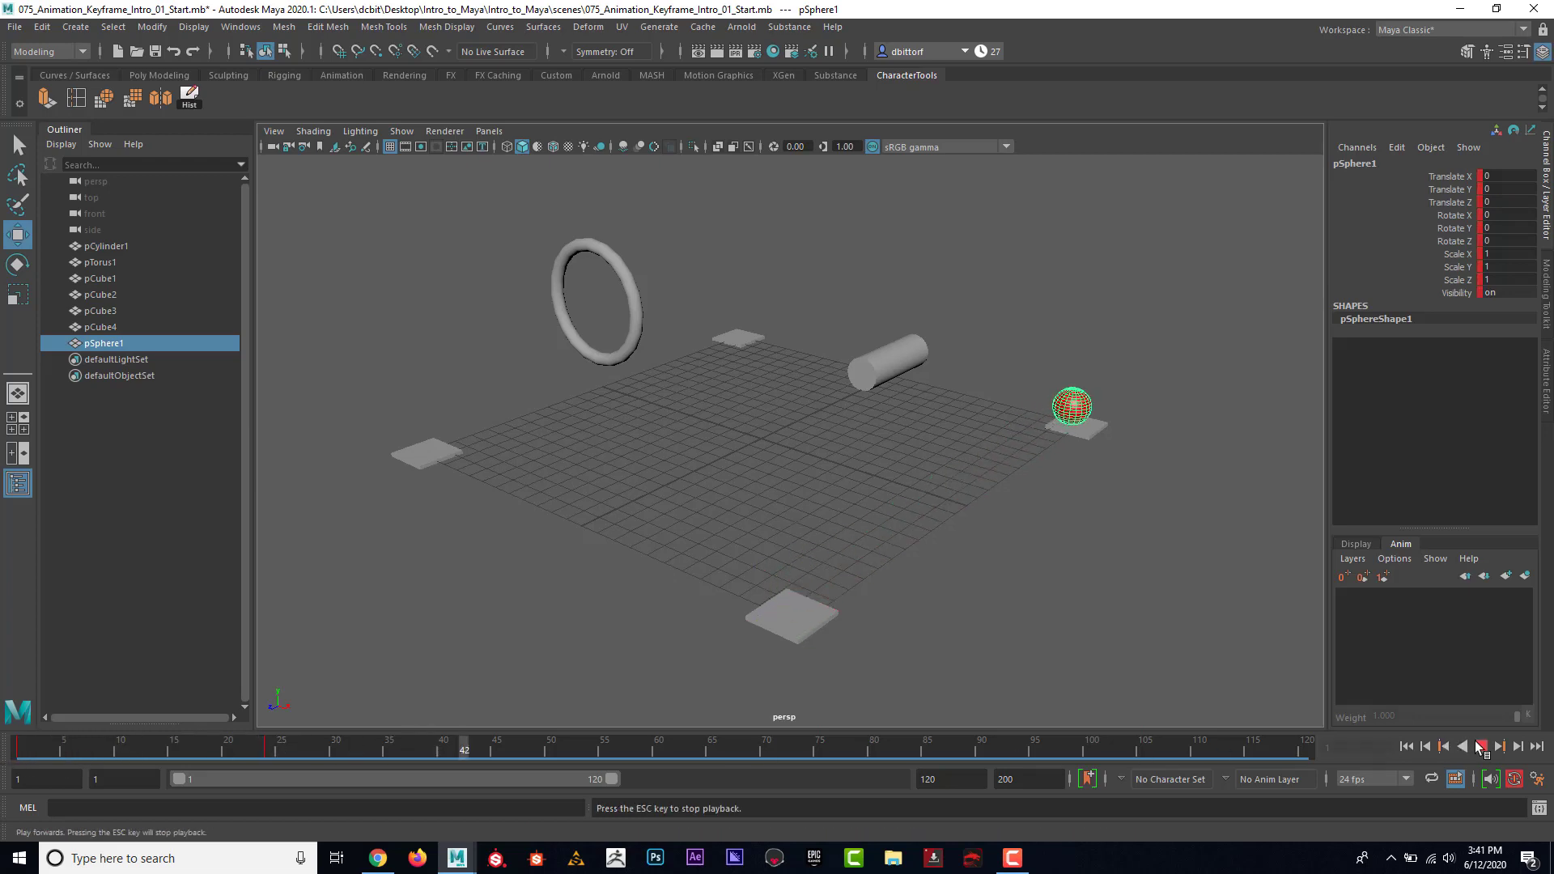
{"action": "left_click", "coordinate": [1479, 746]}
{"action": "left_click", "coordinate": [1406, 747]}
{"action": "left_click", "coordinate": [1487, 747]}
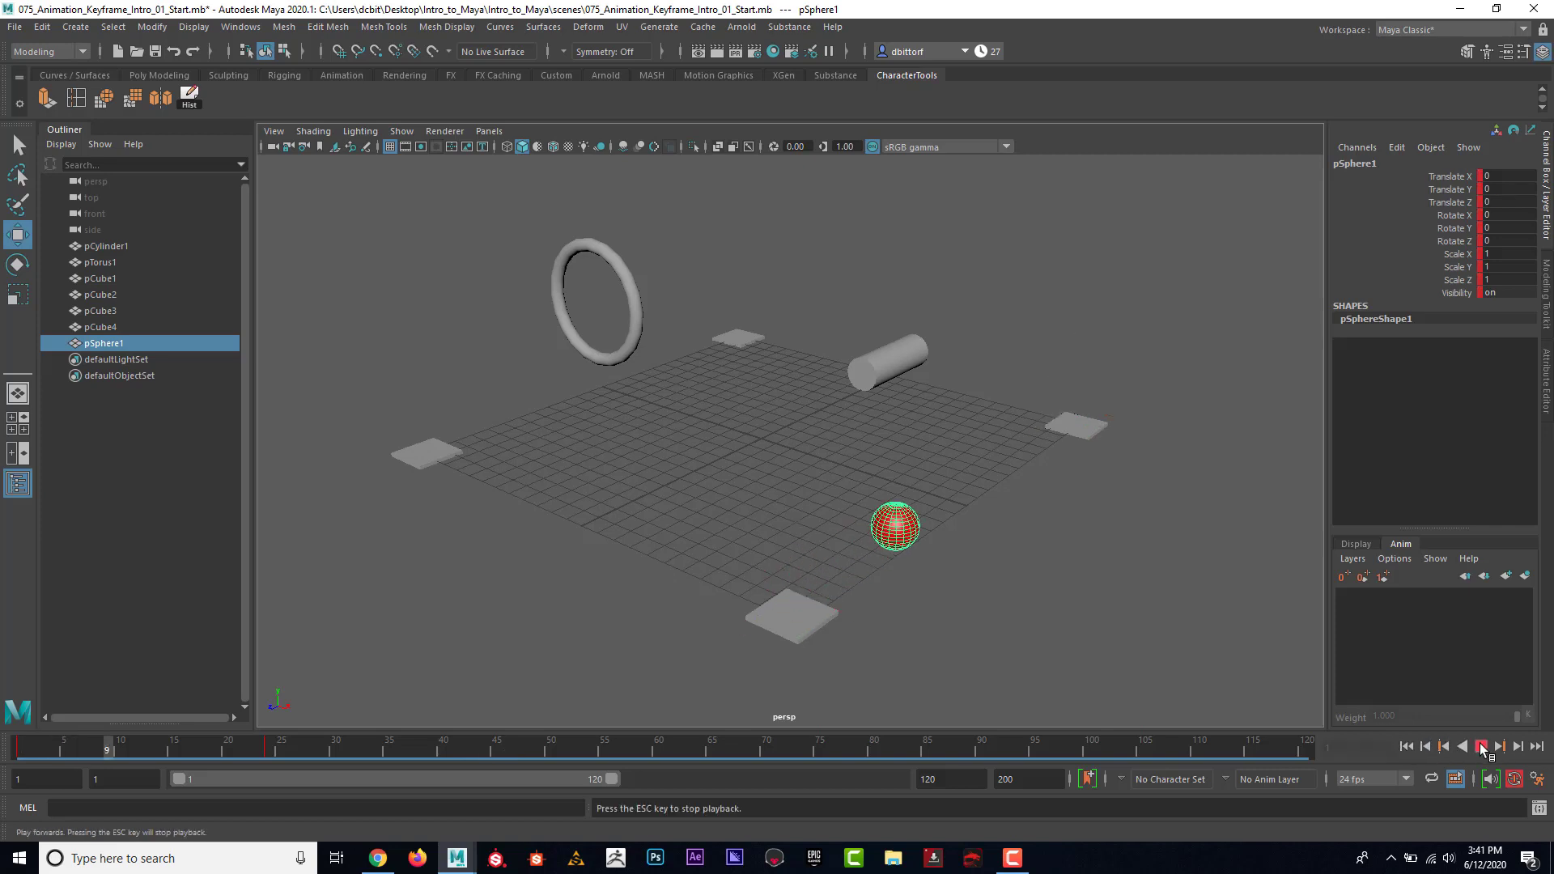
{"action": "left_click", "coordinate": [1481, 746]}
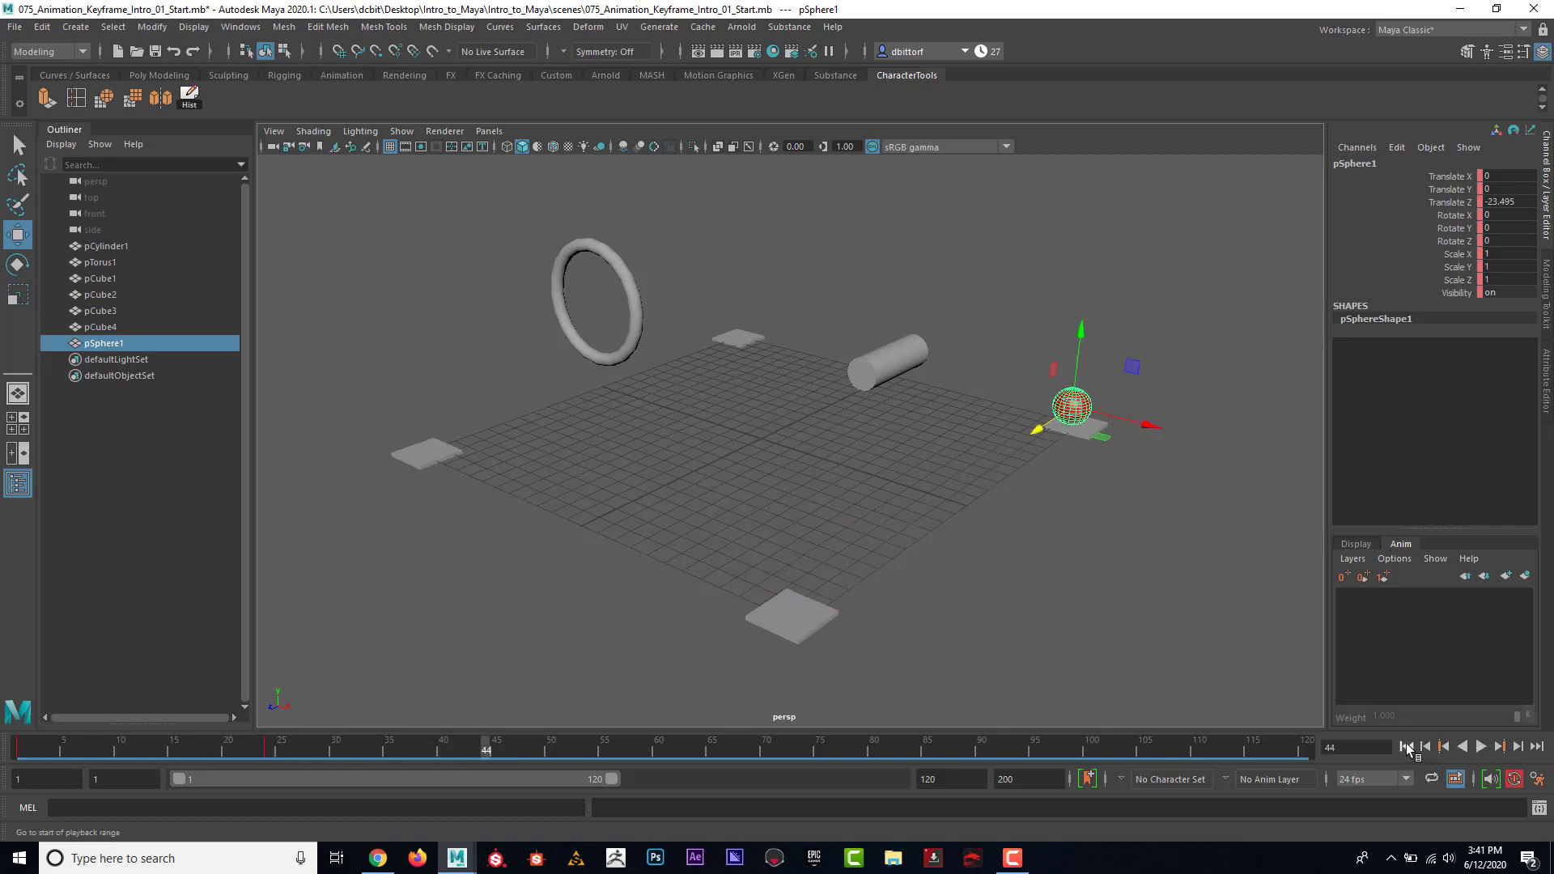
{"action": "left_click", "coordinate": [1408, 747]}
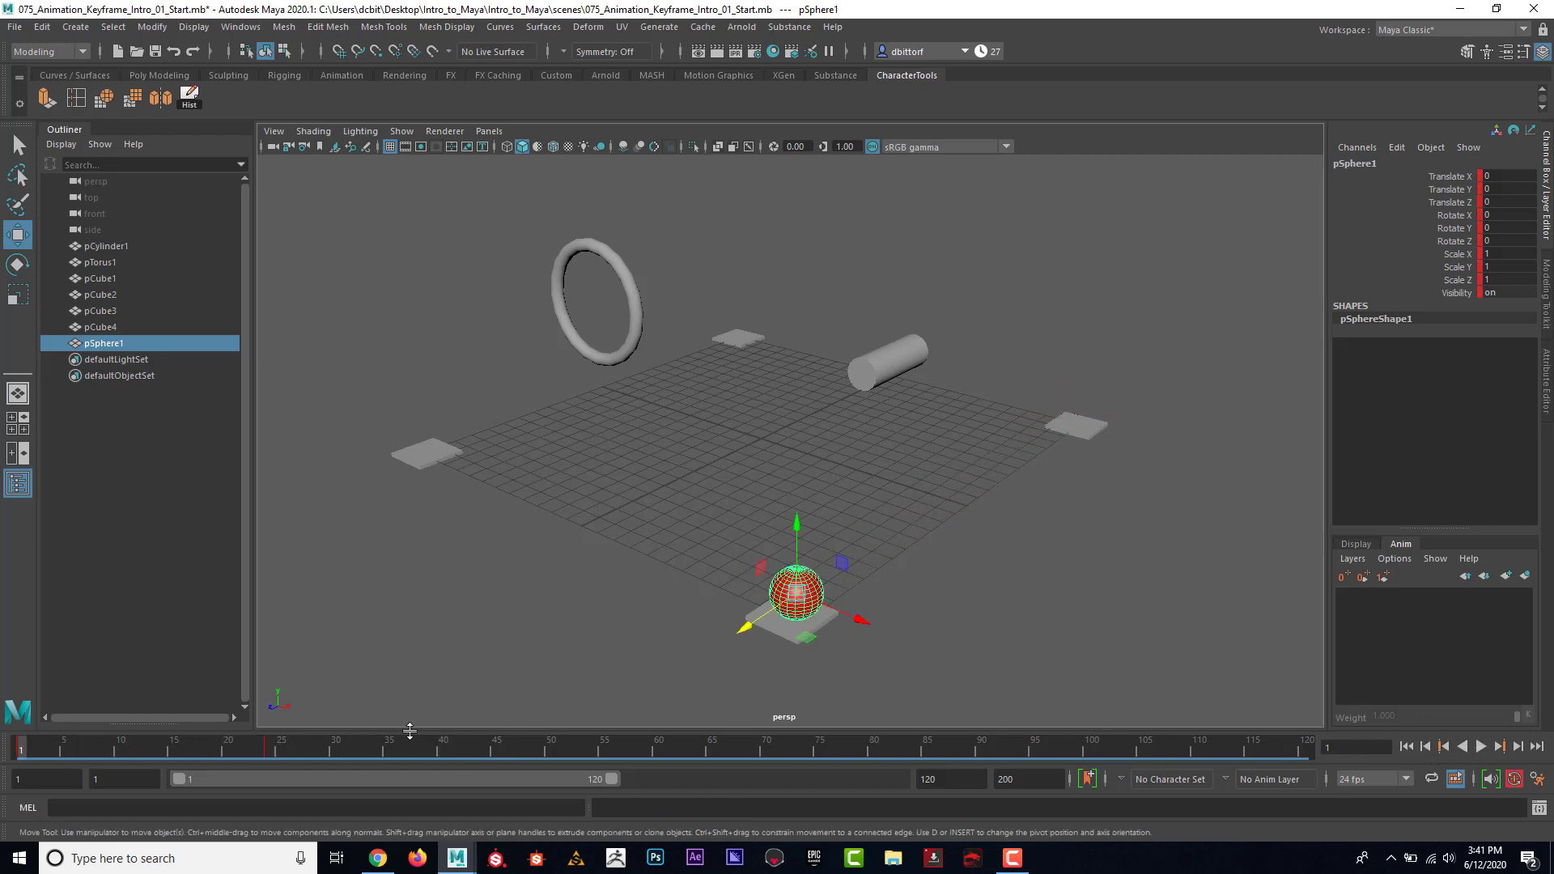
Set the playback speed to Play Every Frame, Free, and preview the animation.
{"action": "right_click", "coordinate": [366, 742]}
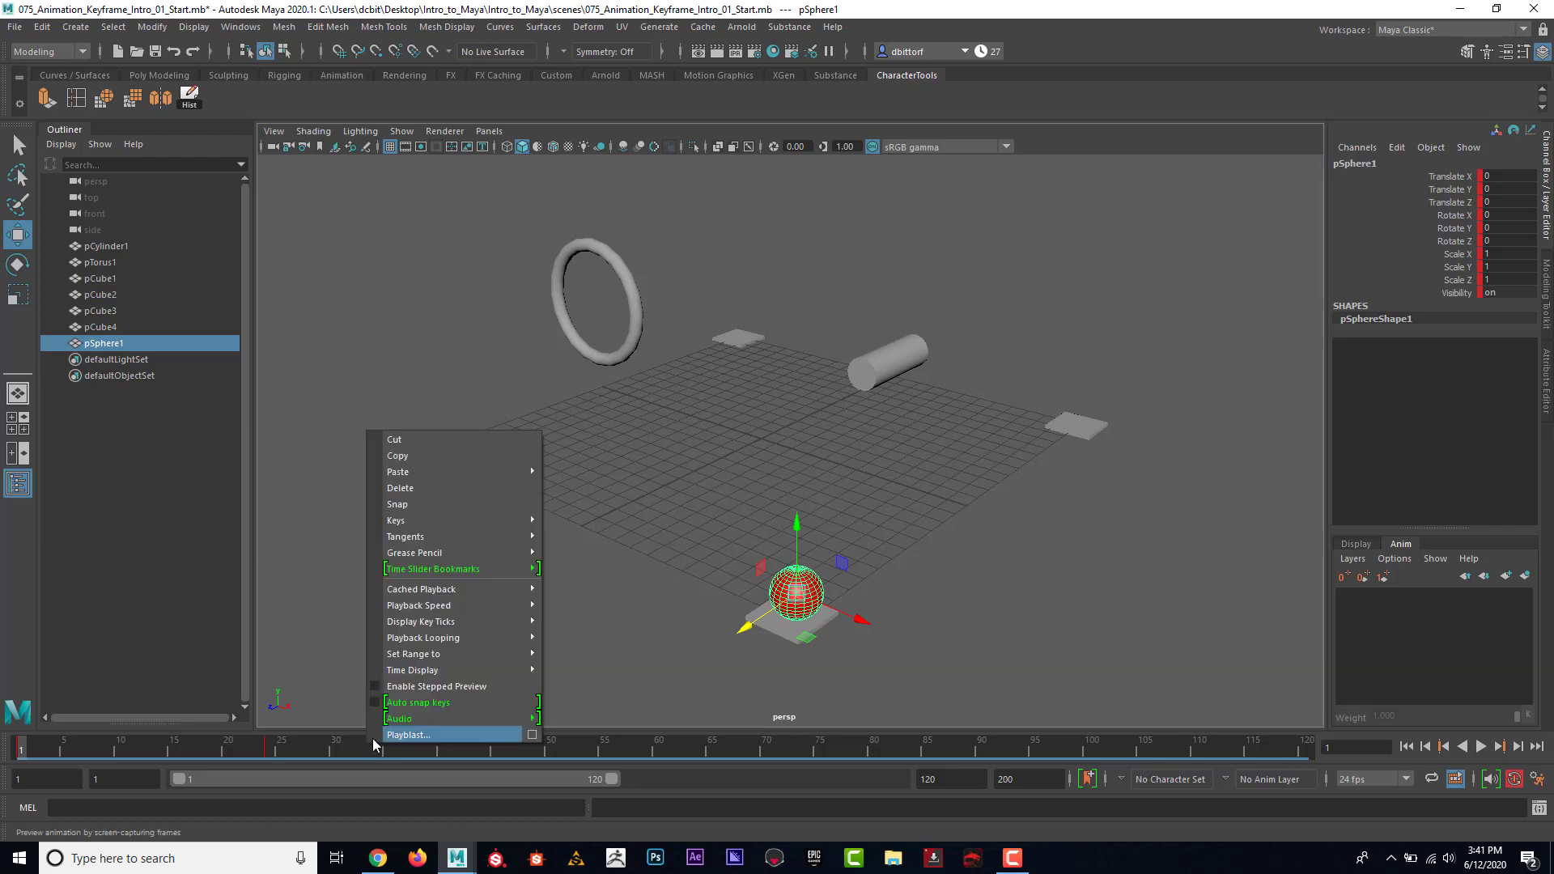
{"action": "mouse_move", "coordinate": [422, 607]}
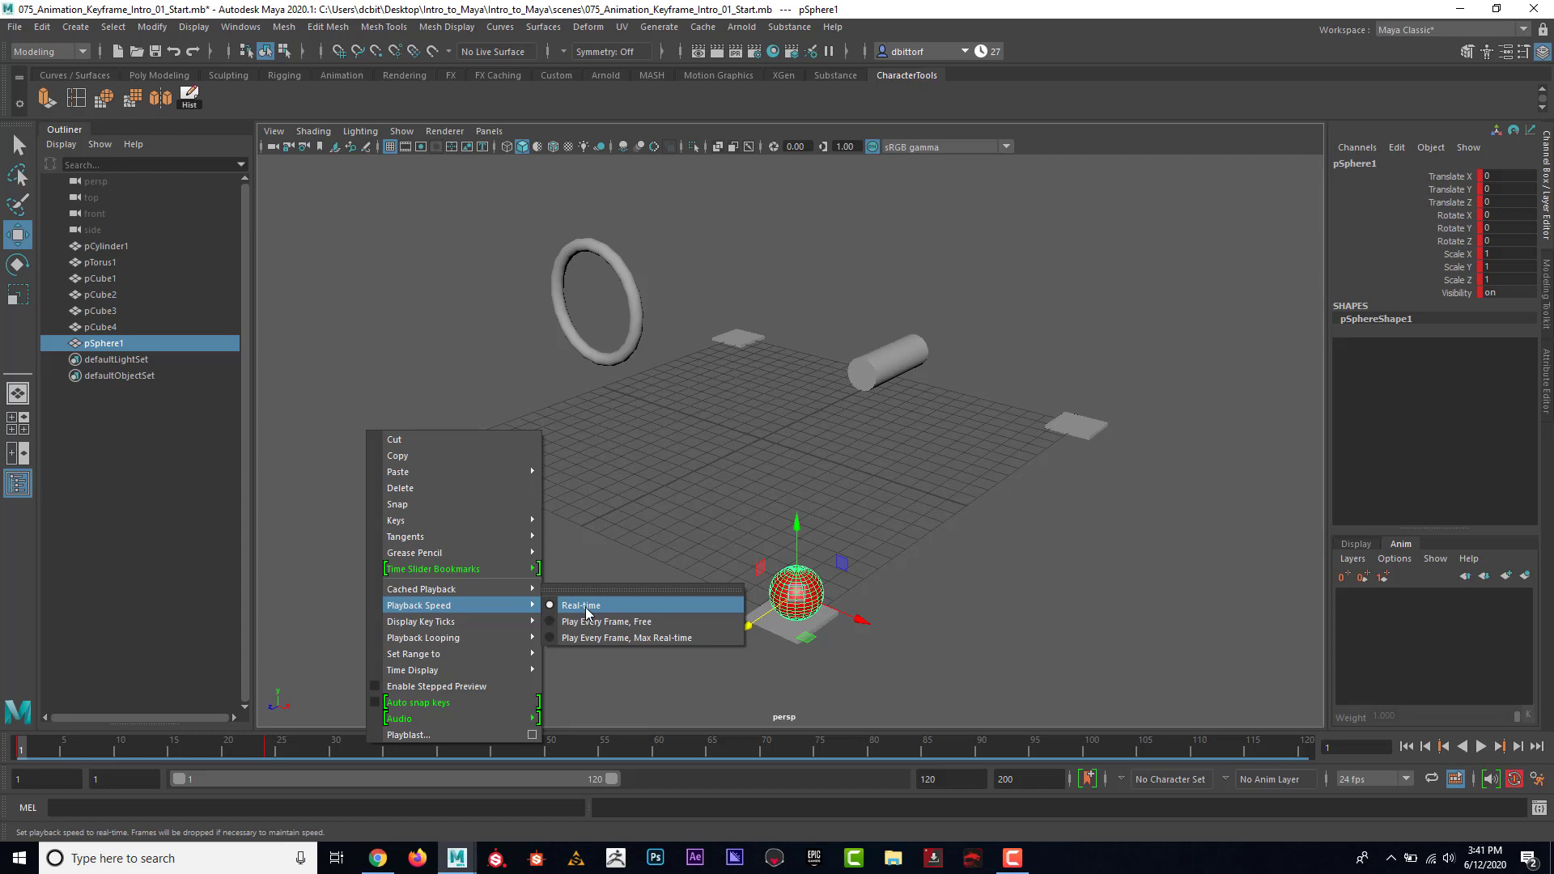
{"action": "left_click", "coordinate": [635, 621]}
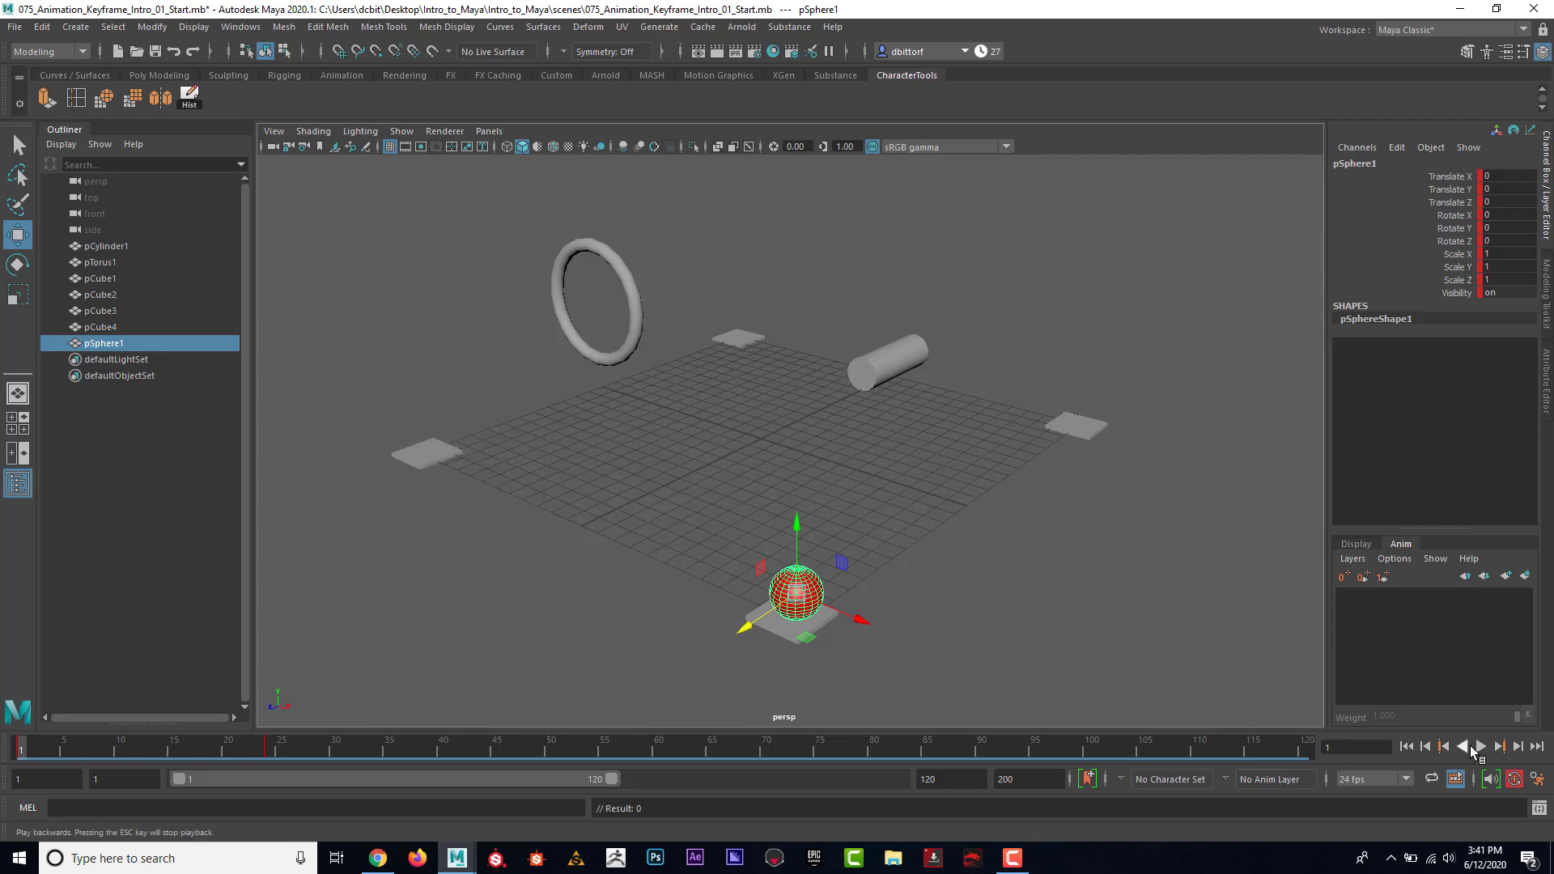
{"action": "left_click", "coordinate": [1469, 747]}
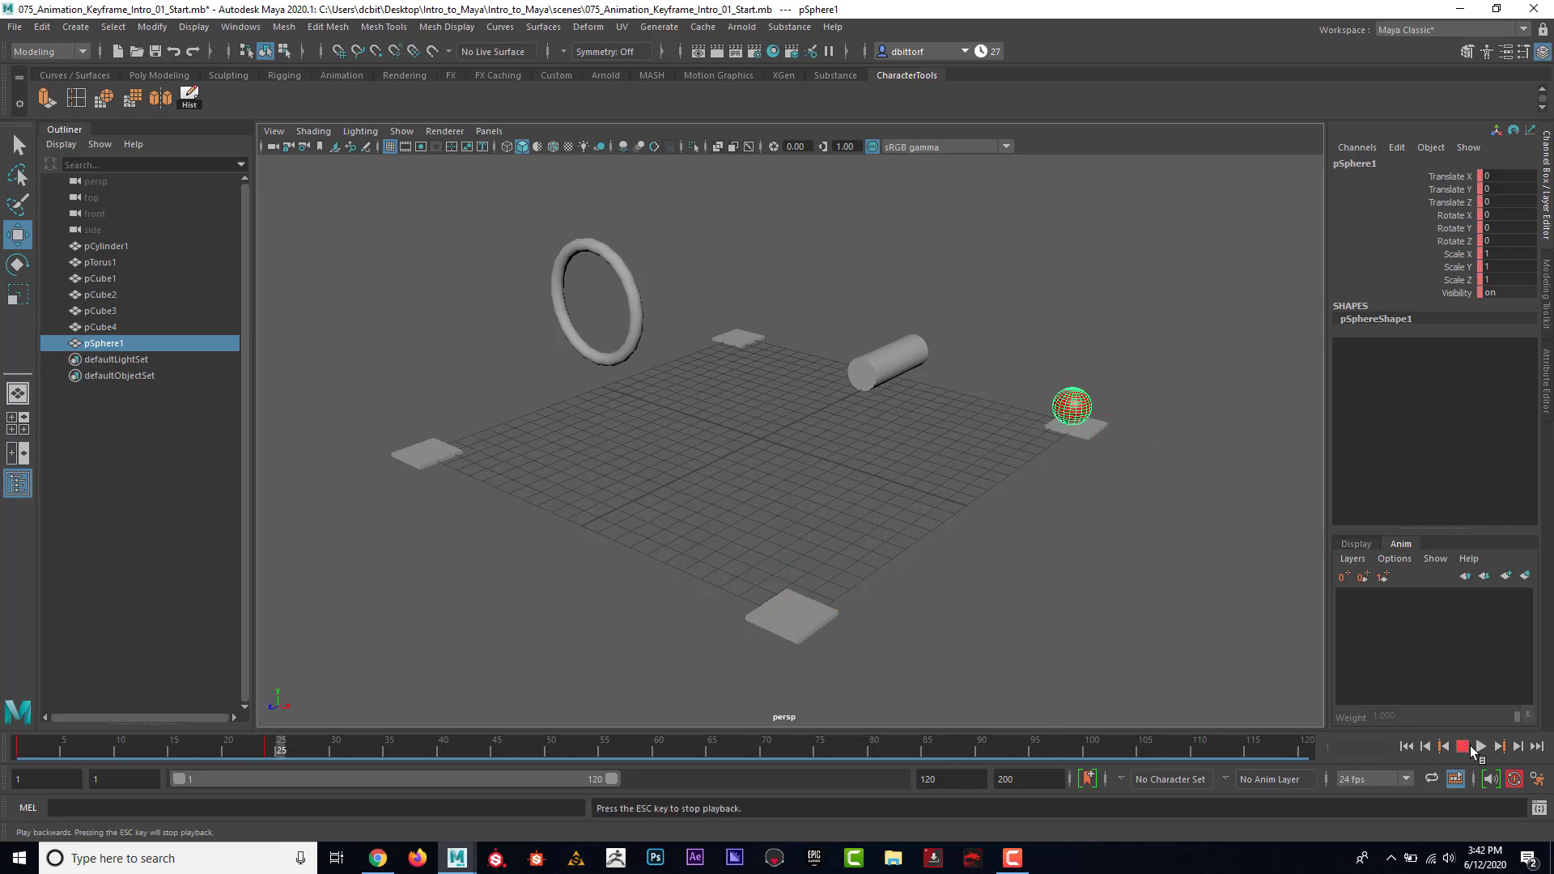
{"action": "left_click", "coordinate": [1465, 744]}
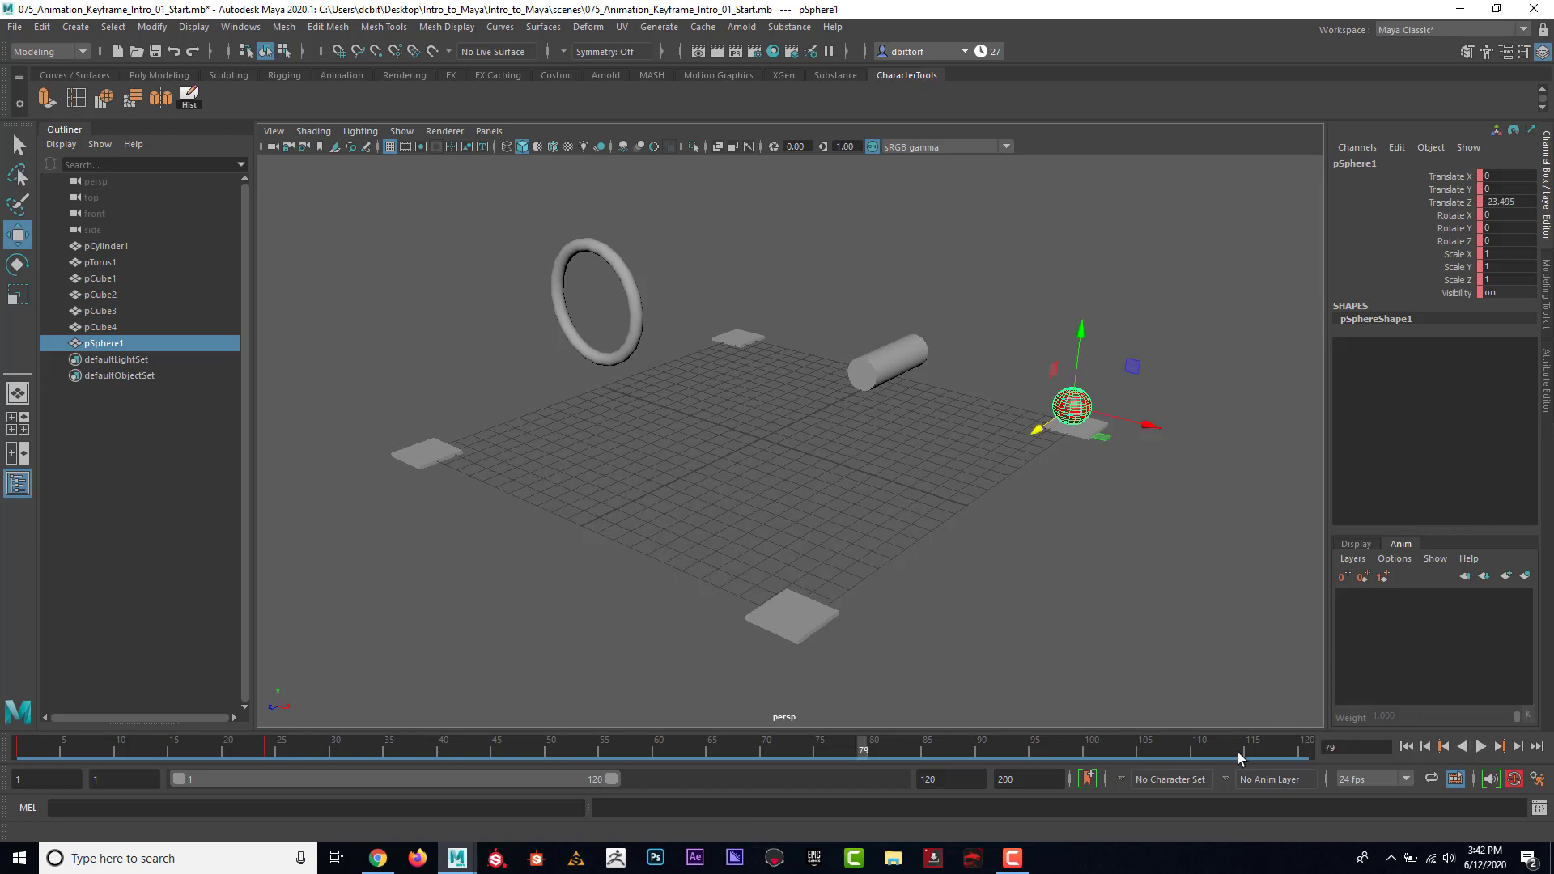
Set the timeline's playback speed to Real-time.
{"action": "right_click", "coordinate": [1191, 754]}
{"action": "mouse_move", "coordinate": [1263, 611]}
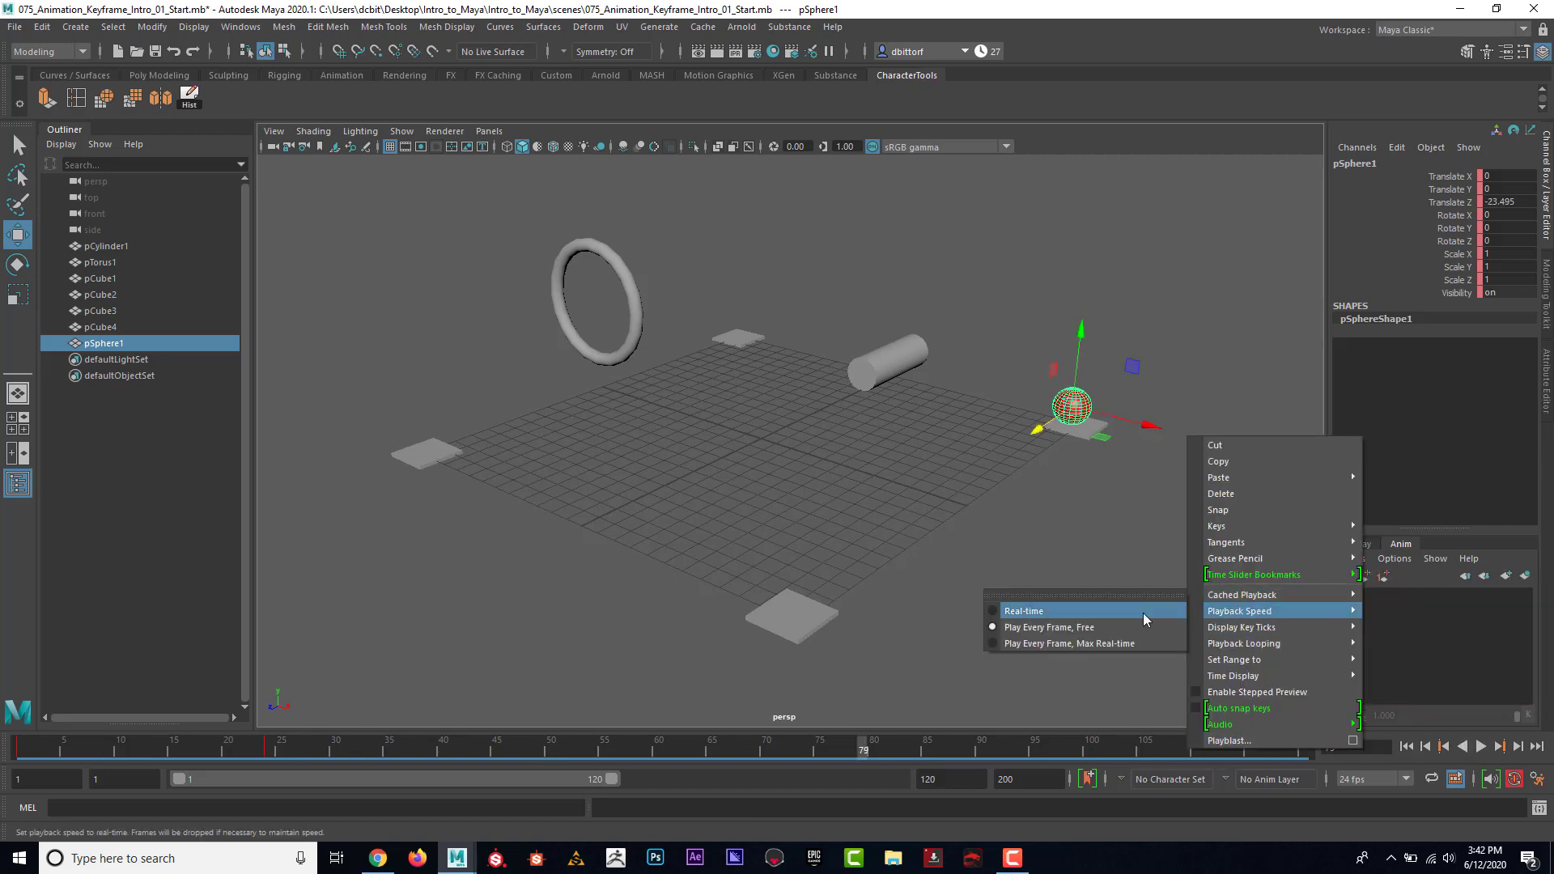
{"action": "left_click", "coordinate": [1121, 613]}
Preview the animation at the real-time speed, rewind it, and scrub from the start to frame 24.
{"action": "left_click", "coordinate": [1481, 746]}
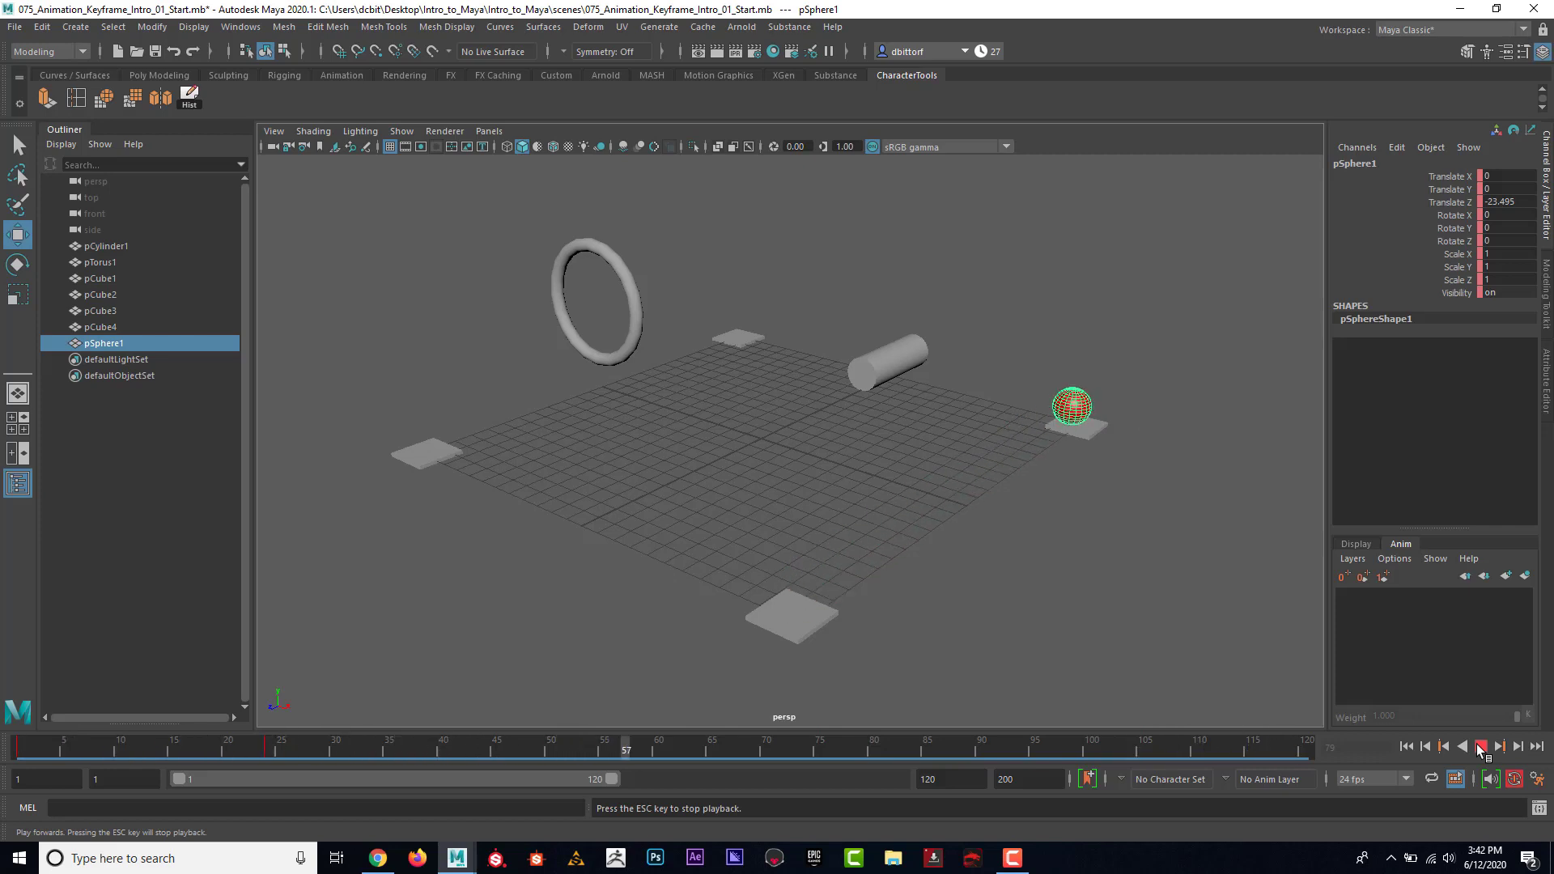
{"action": "left_click", "coordinate": [1479, 746]}
{"action": "left_click", "coordinate": [1407, 747]}
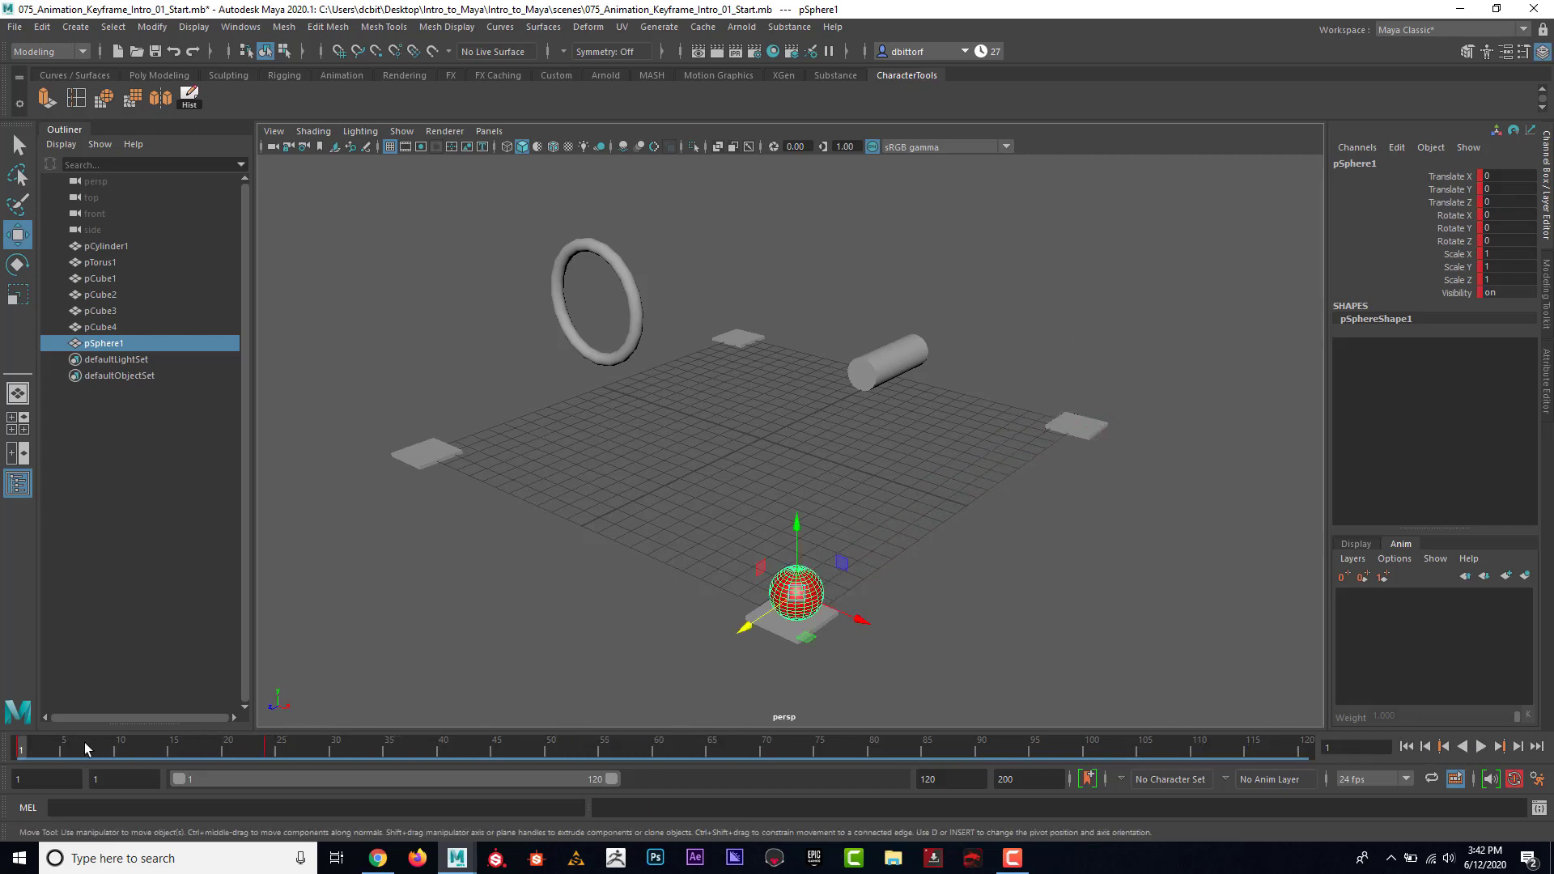
{"action": "key", "text": "alt+v"}
{"action": "left_click_drag", "start_coordinate": [70, 746], "coordinate": [267, 745]}
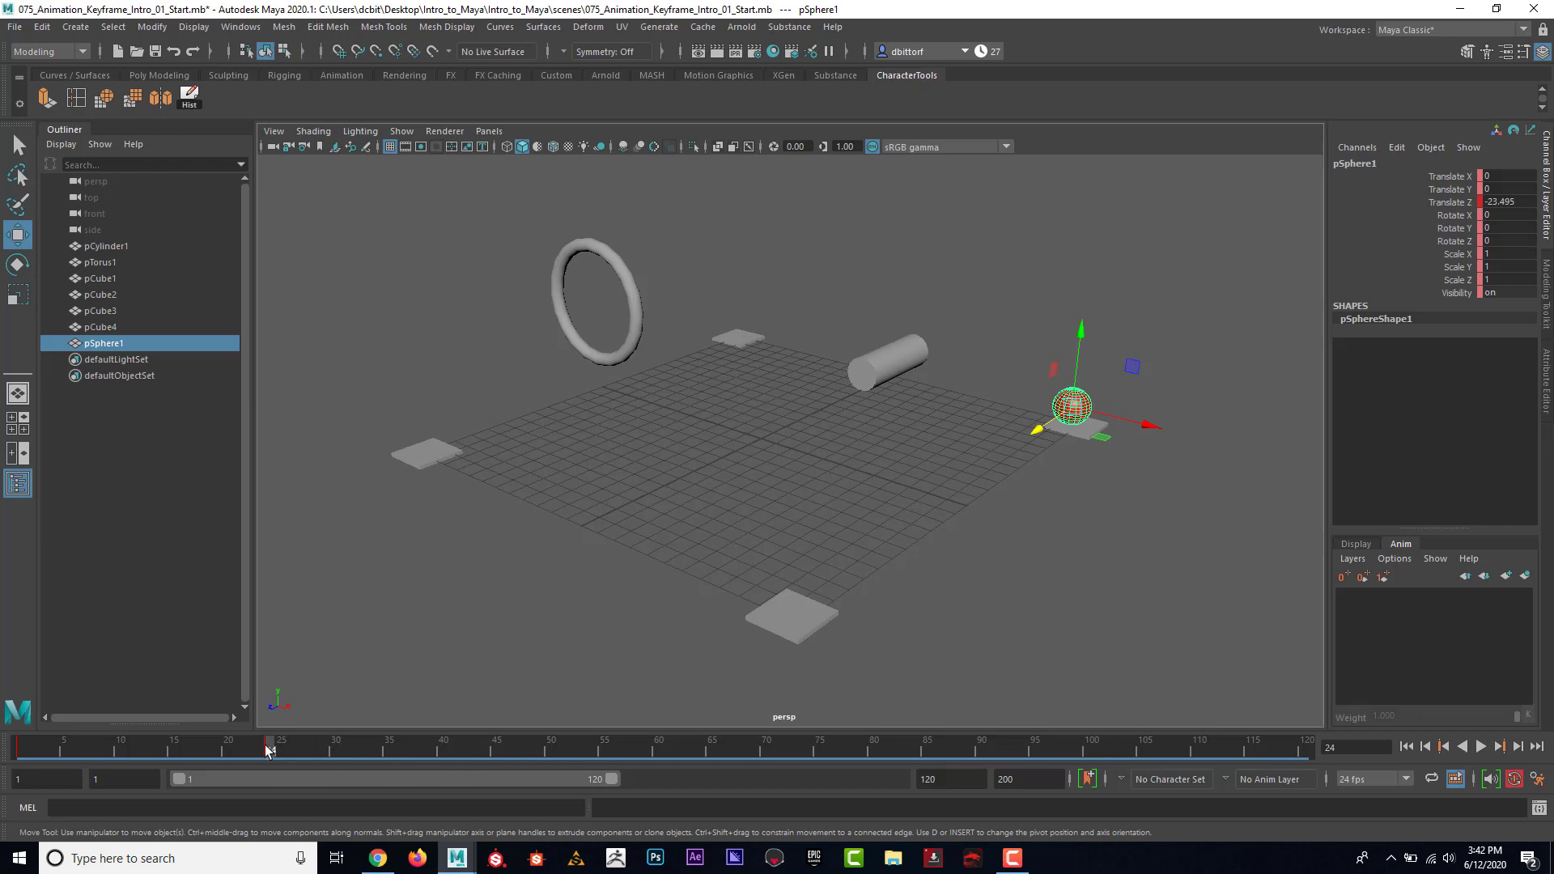
At frame 48, move the sphere along X to about -23.16 onto the far platform with auto keyframe on.
{"action": "left_click_drag", "start_coordinate": [272, 751], "coordinate": [528, 756]}
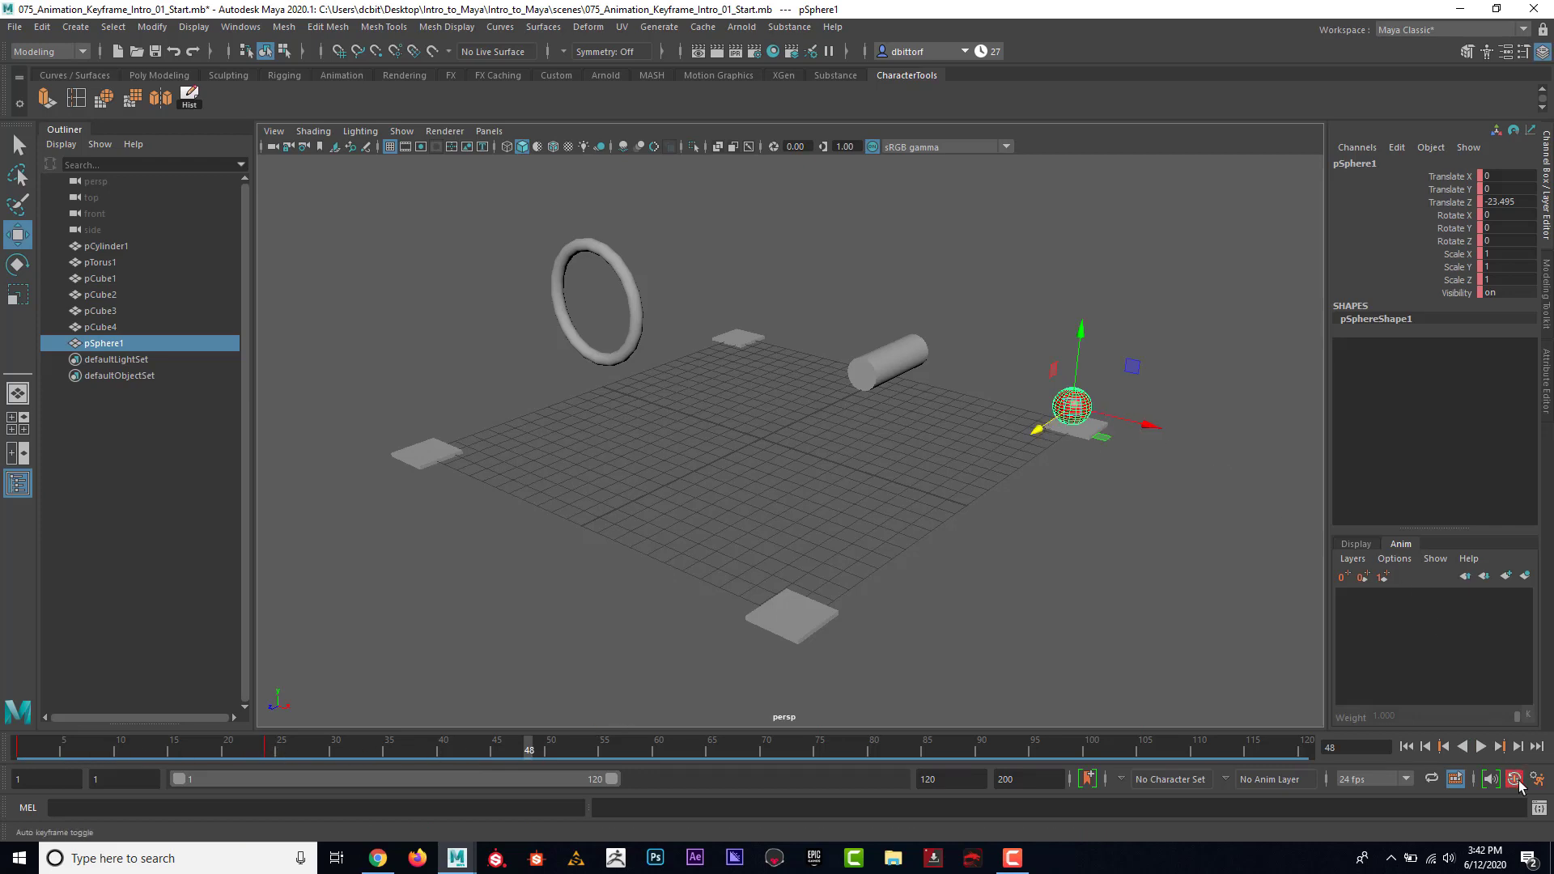
{"action": "left_click_drag", "start_coordinate": [1138, 429], "coordinate": [920, 387]}
{"action": "left_click_drag", "start_coordinate": [798, 360], "coordinate": [775, 355]}
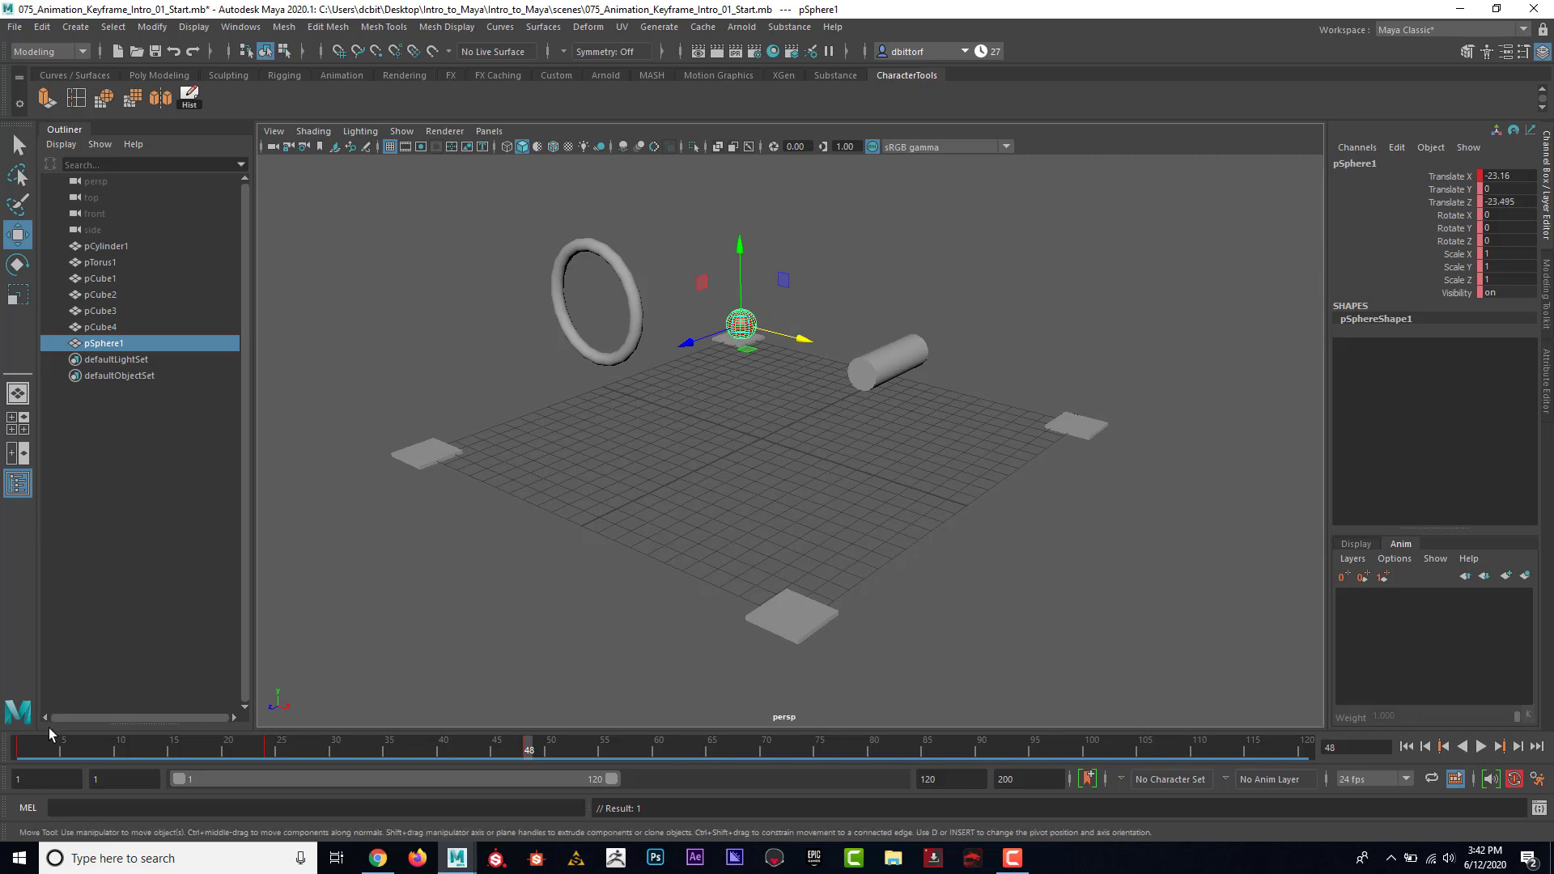
Review the sphere's motion from frame 1 and check which channels are keyed at frames 24 and 48.
{"action": "left_click", "coordinate": [22, 751]}
{"action": "key", "text": "alt+v"}
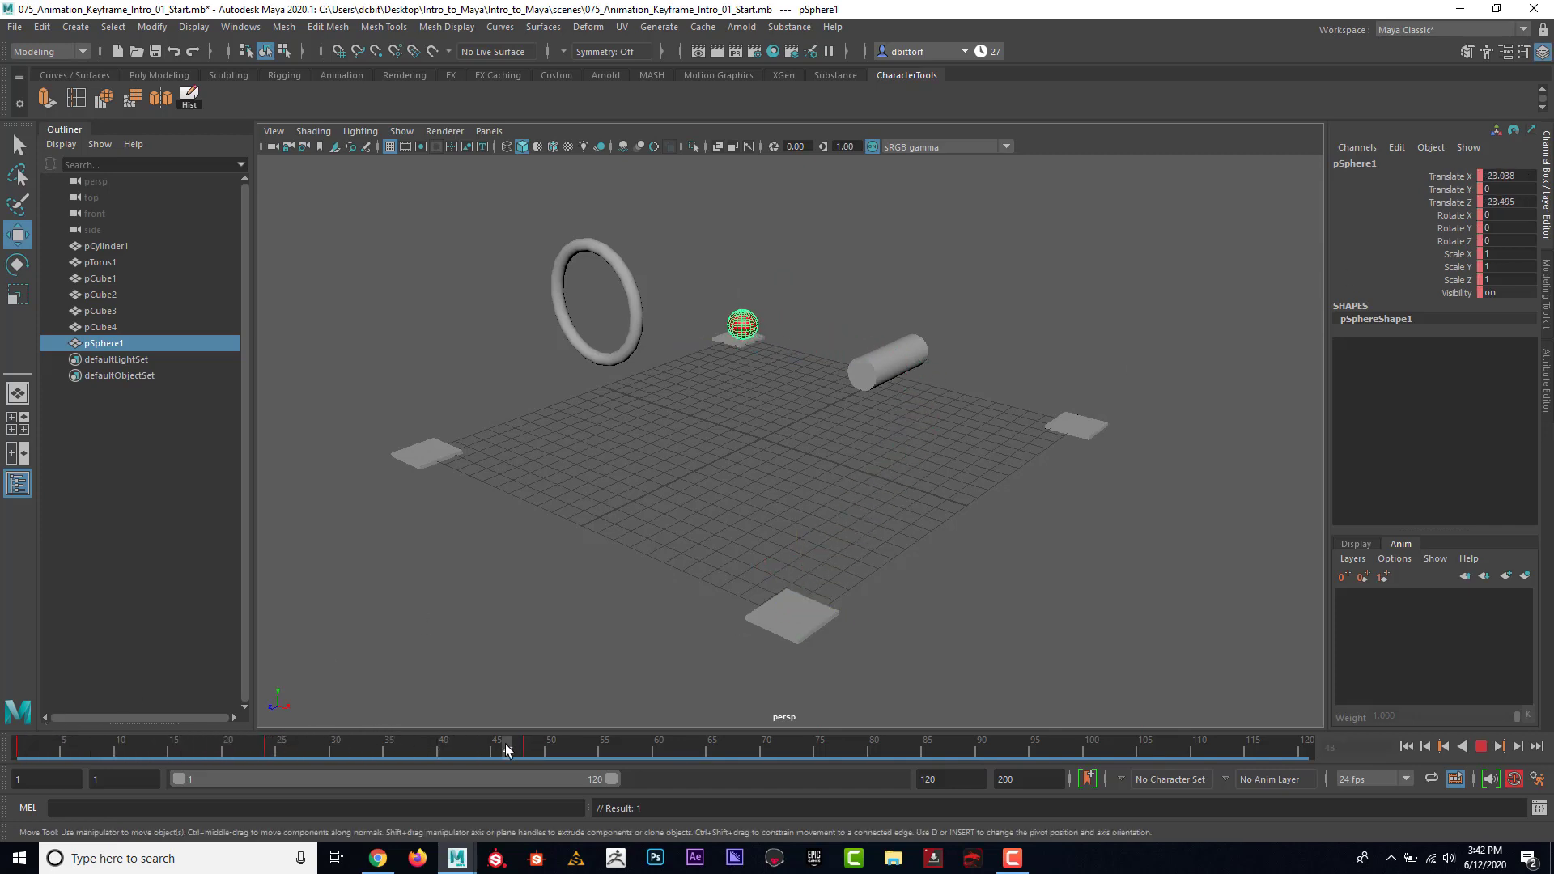
{"action": "left_click_drag", "start_coordinate": [522, 745], "coordinate": [19, 727]}
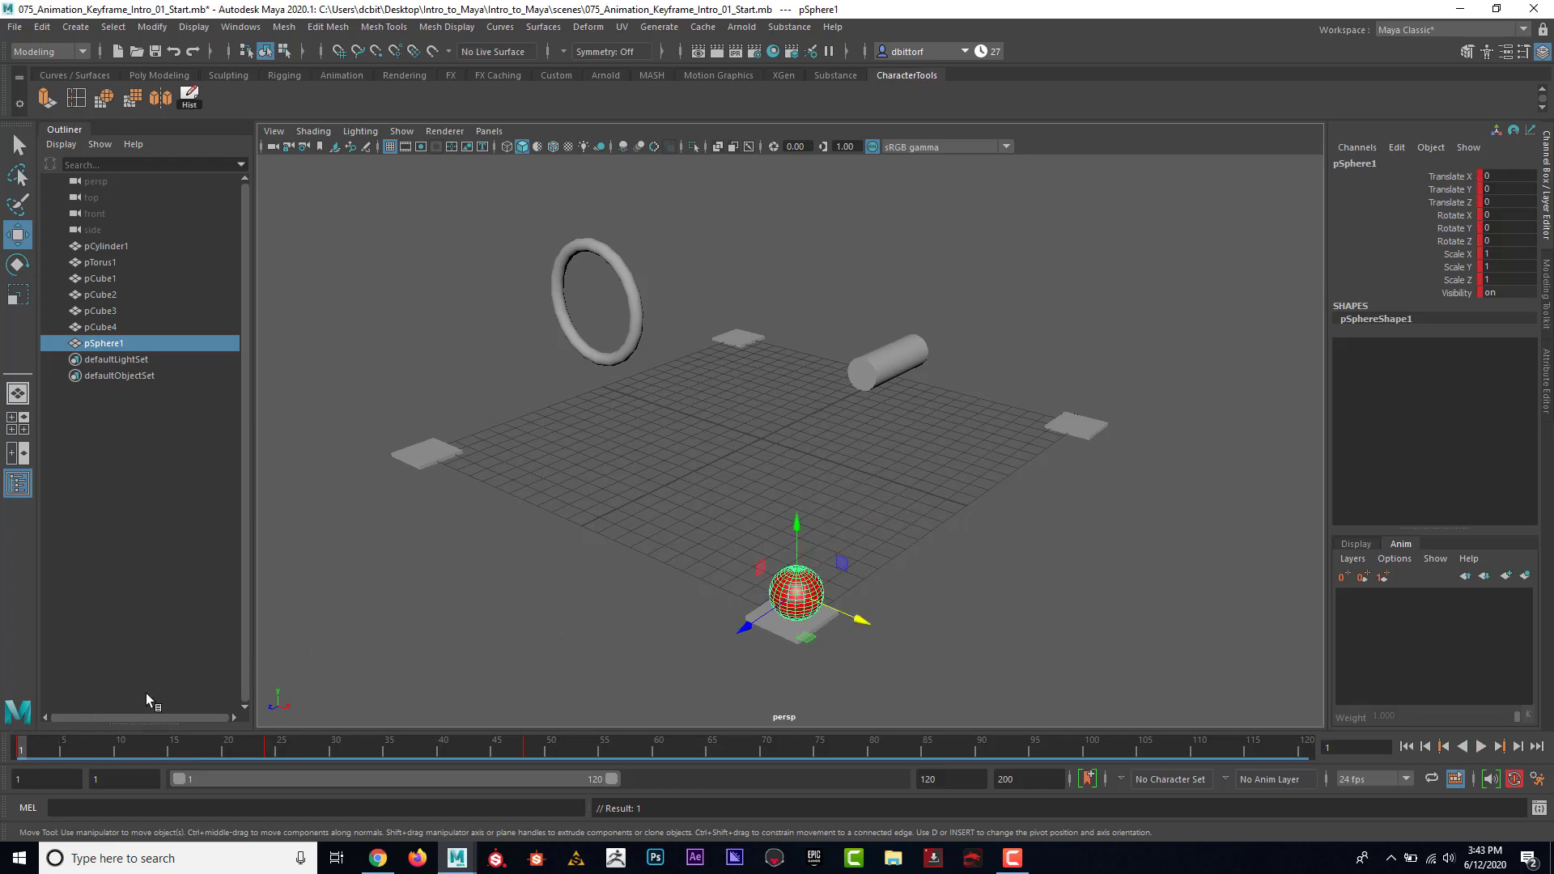
{"action": "left_click", "coordinate": [272, 751]}
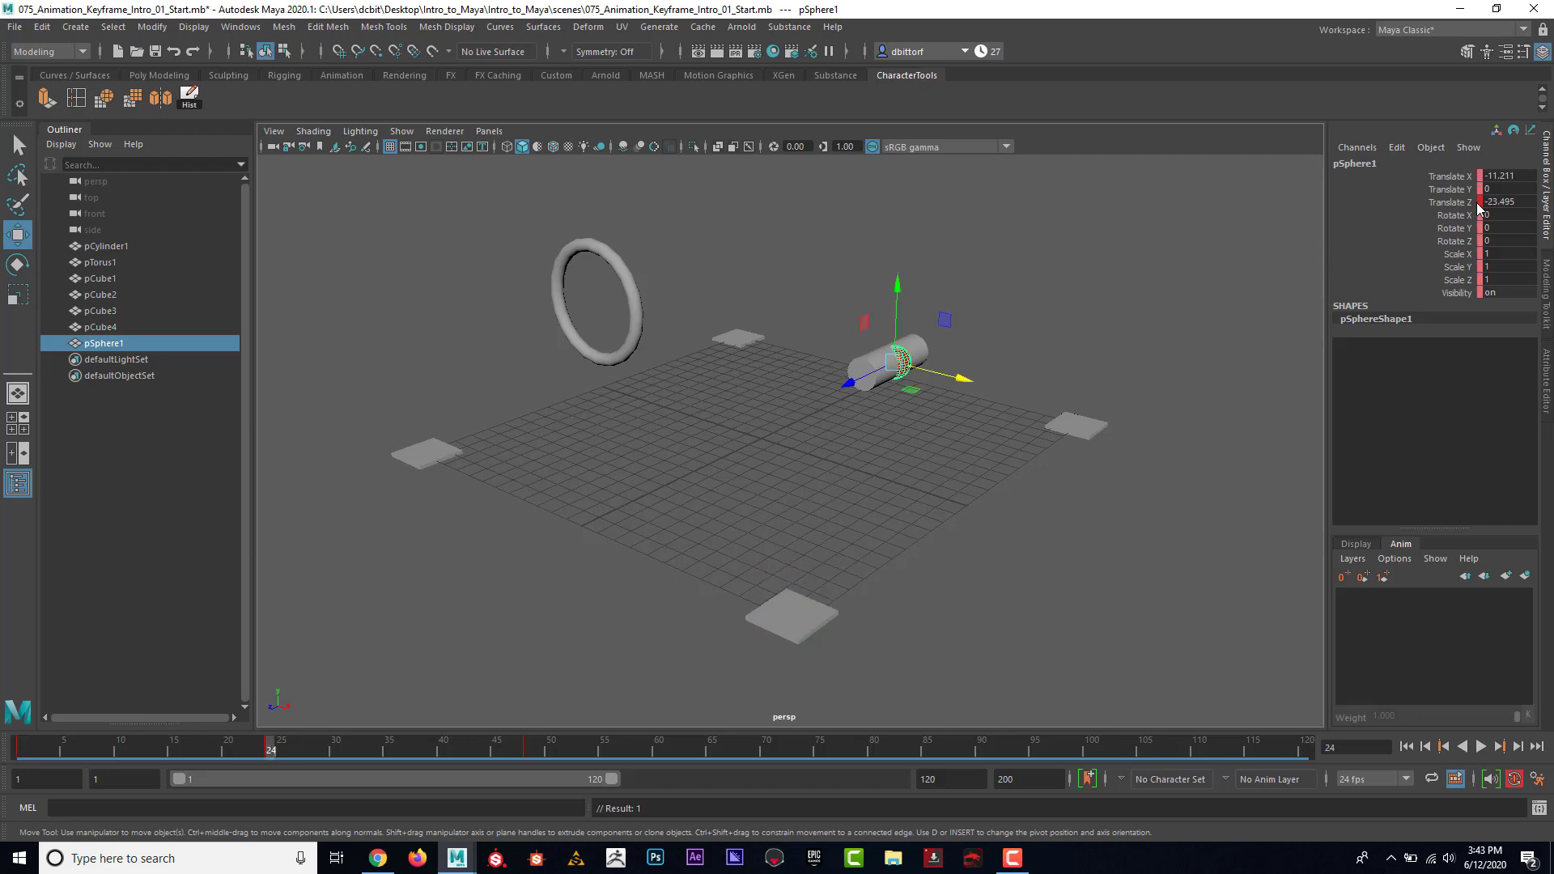
{"action": "left_click", "coordinate": [527, 751]}
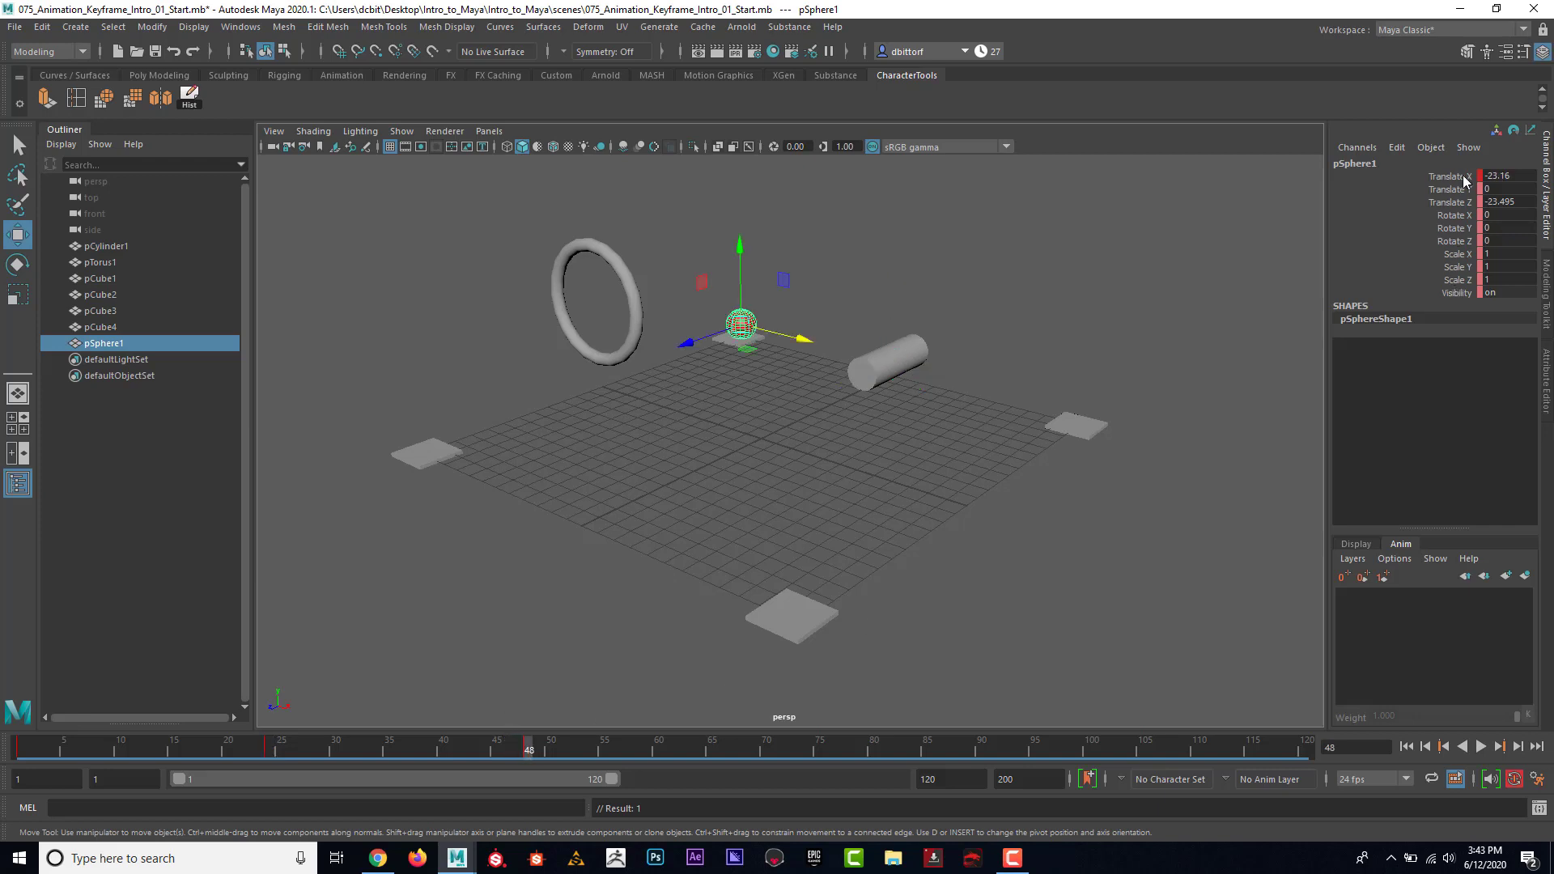
Delete the sphere's keyframes at frames 48 and 24.
{"action": "right_click", "coordinate": [527, 750]}
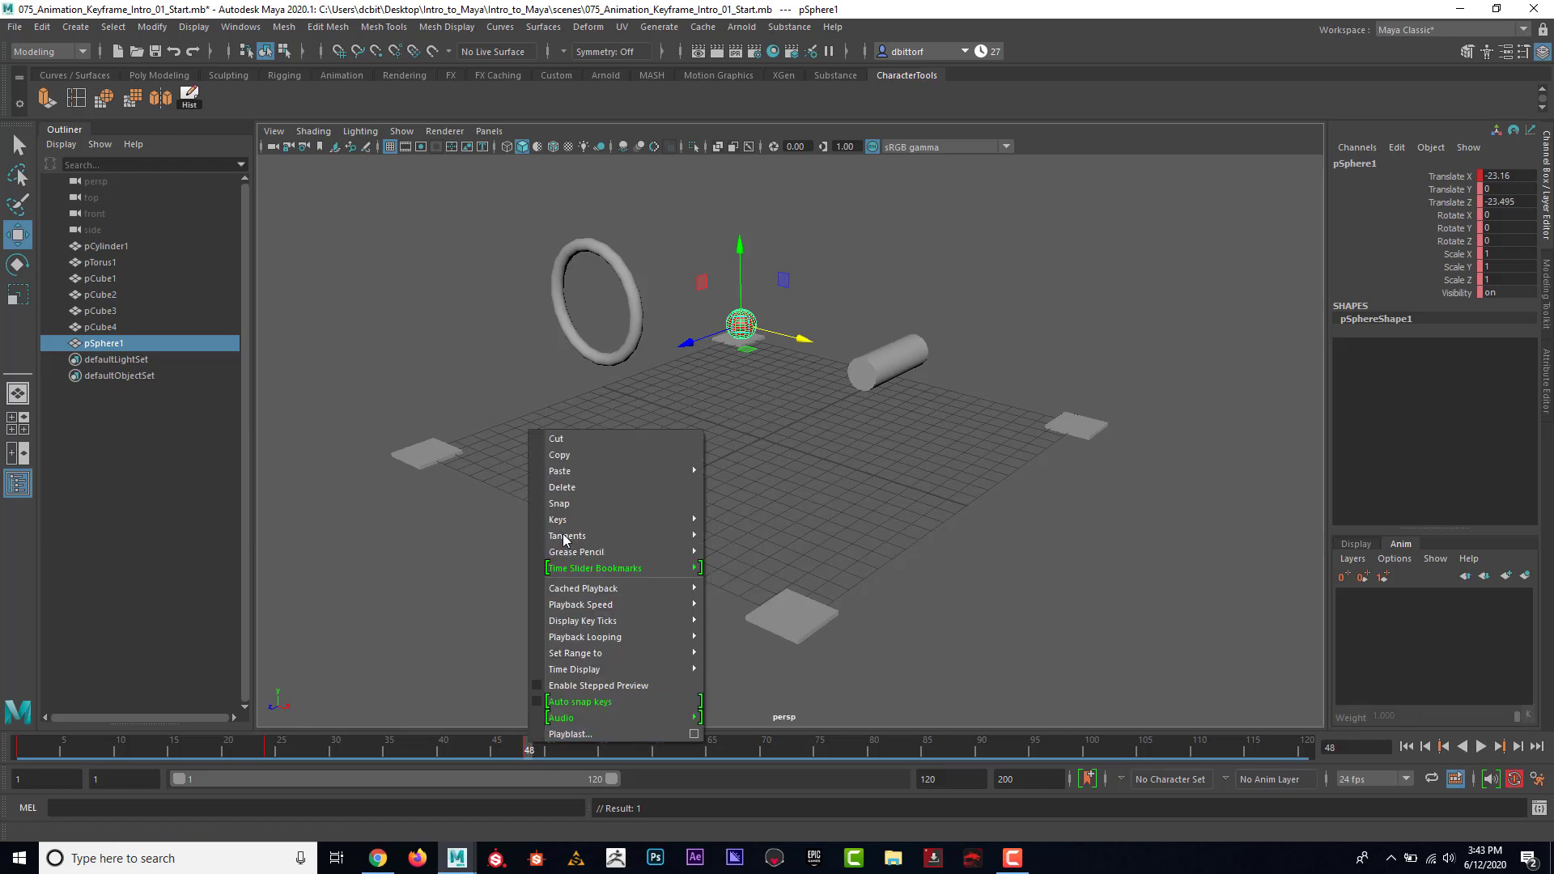
{"action": "left_click", "coordinate": [575, 487]}
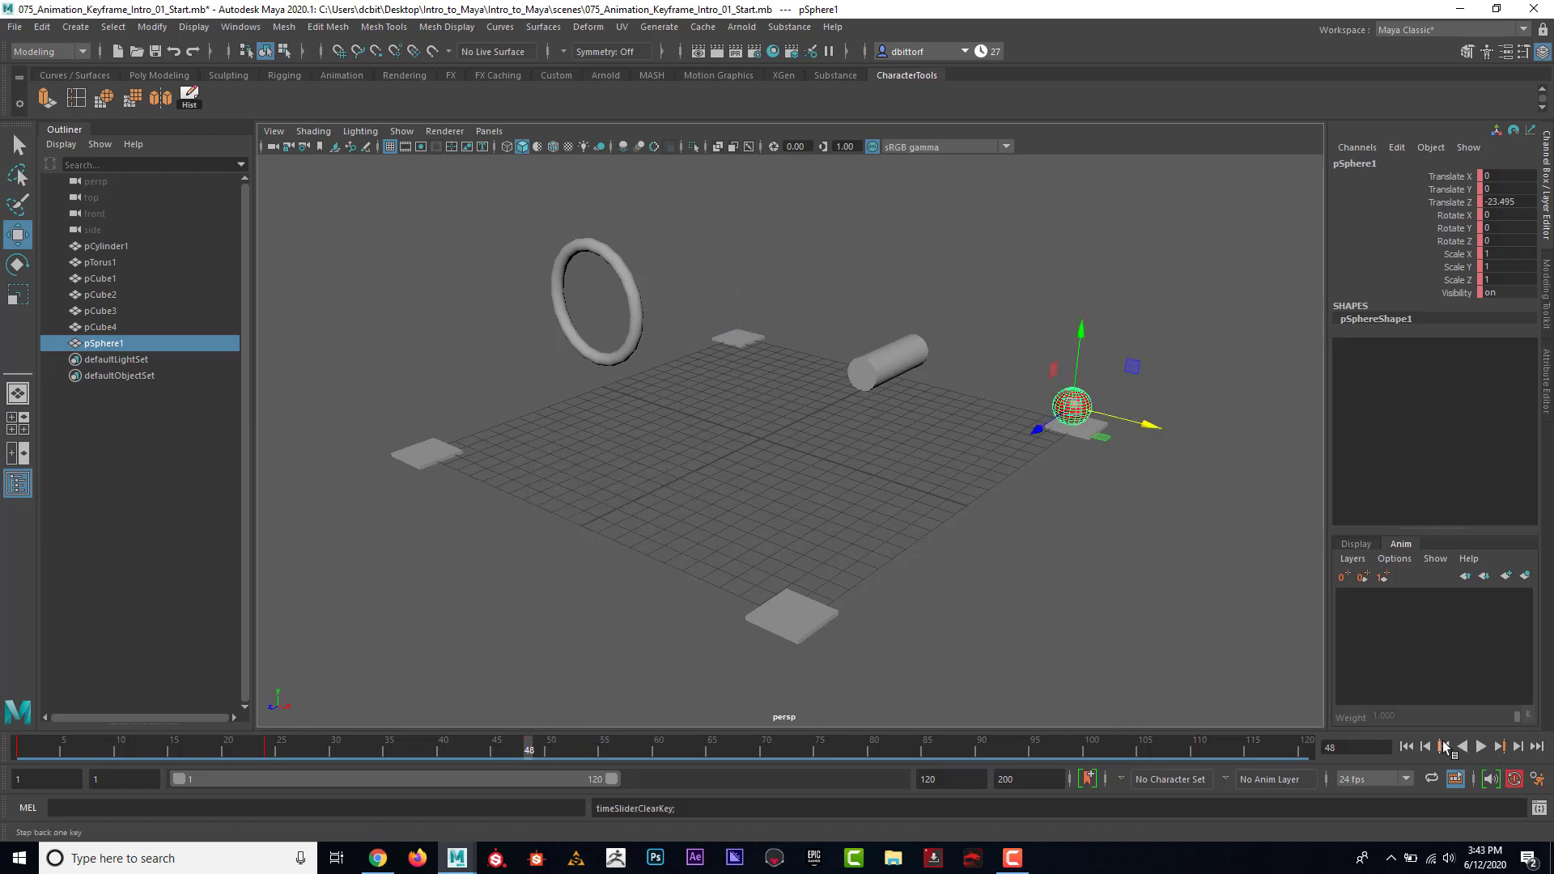
{"action": "left_click", "coordinate": [1445, 746]}
{"action": "right_click", "coordinate": [280, 750]}
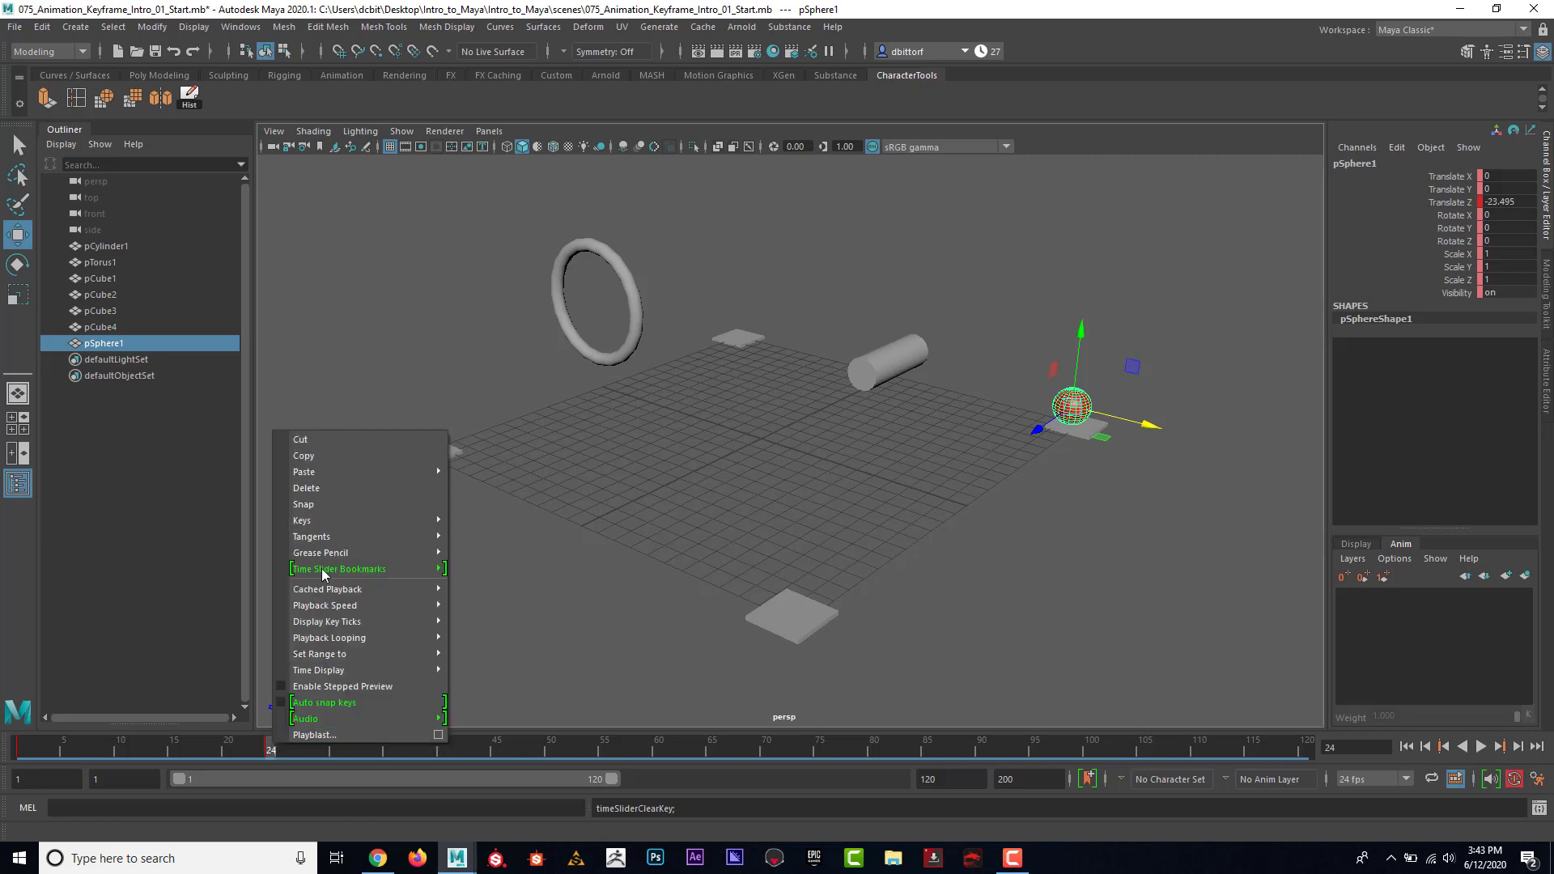
{"action": "left_click", "coordinate": [323, 493]}
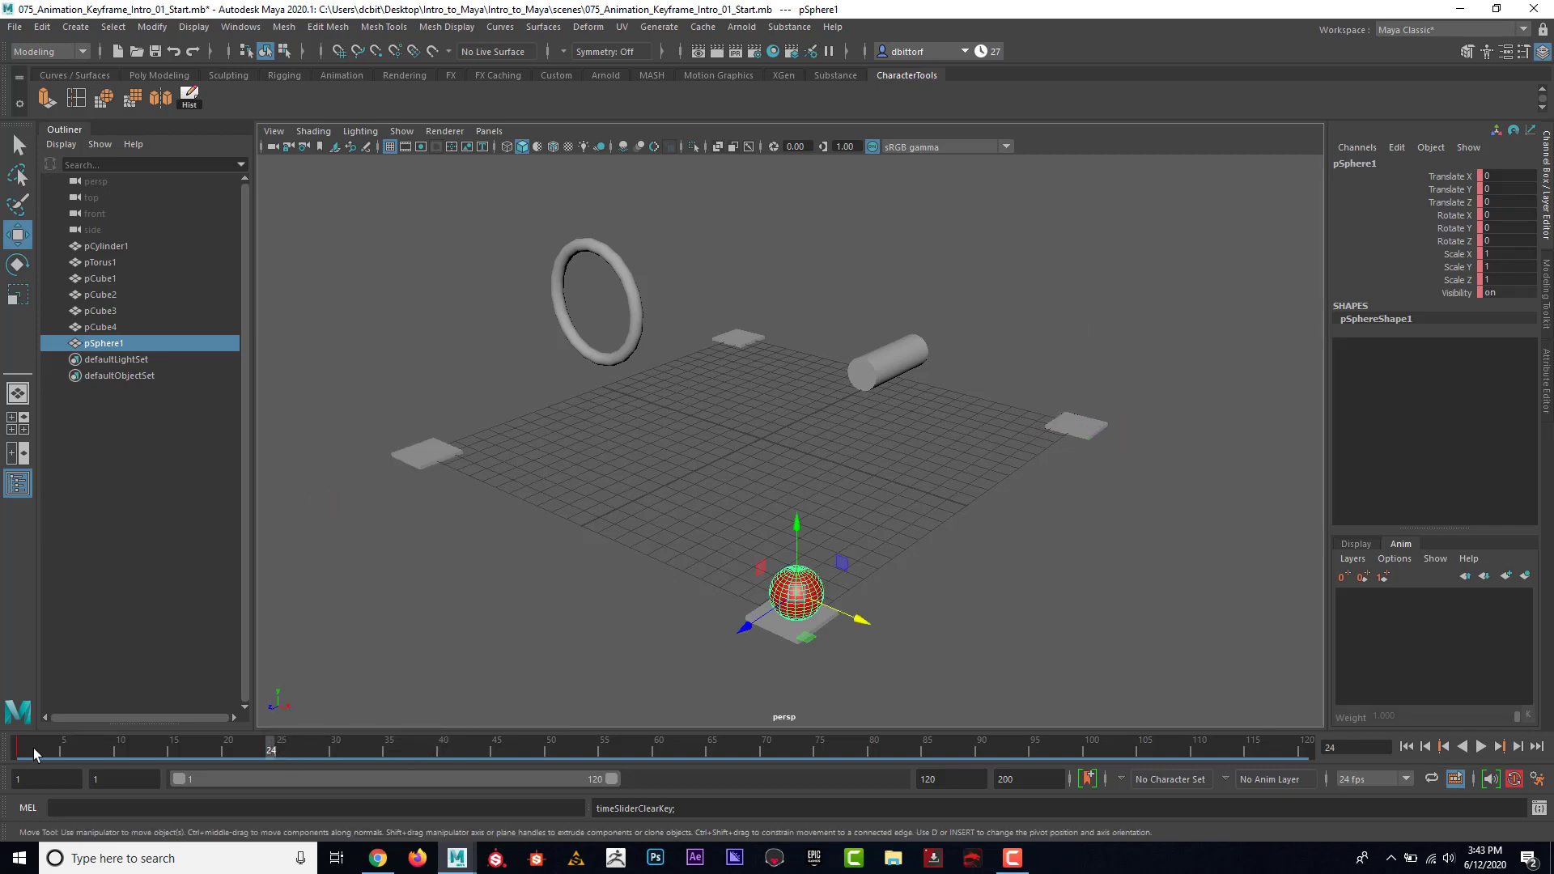
With auto keyframe off, move the sphere to about -23.27 in Z at frame 24 and key all its channels.
{"action": "mouse_move", "coordinate": [21, 745]}
{"action": "left_mouse_down"}
{"action": "mouse_move", "coordinate": [239, 734]}
{"action": "mouse_move", "coordinate": [21, 746]}
{"action": "left_mouse_up"}
{"action": "left_click_drag", "start_coordinate": [65, 744], "coordinate": [279, 755]}
{"action": "left_click_drag", "start_coordinate": [745, 625], "coordinate": [1056, 431]}
{"action": "key", "text": "s"}
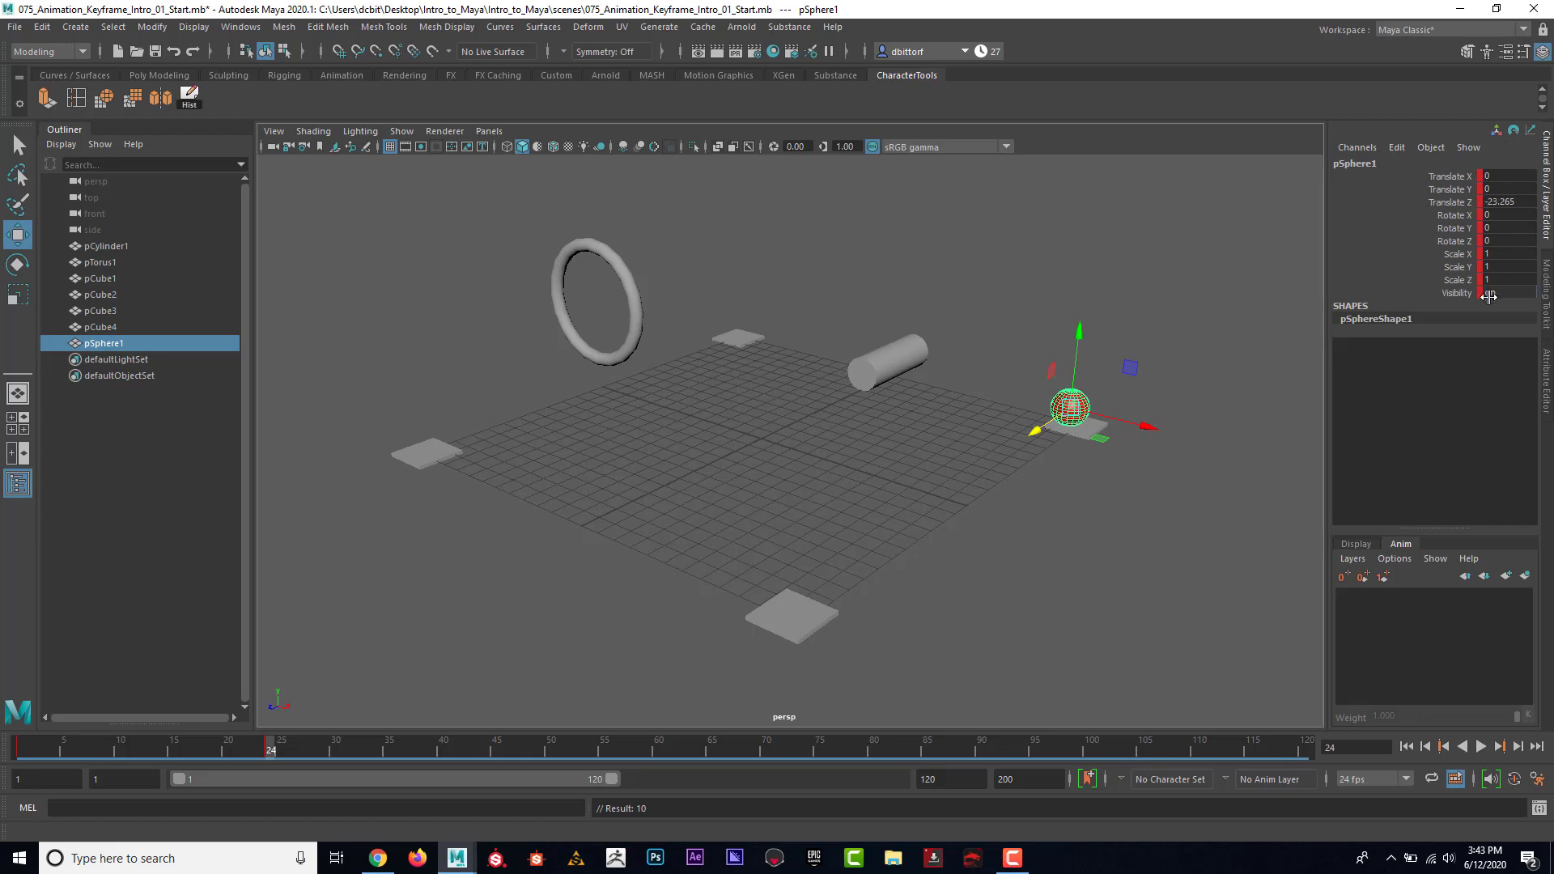
At frame 48, move the sphere to about -22.9 in X onto the far platform and key all its channels.
{"action": "left_click_drag", "start_coordinate": [275, 753], "coordinate": [354, 751]}
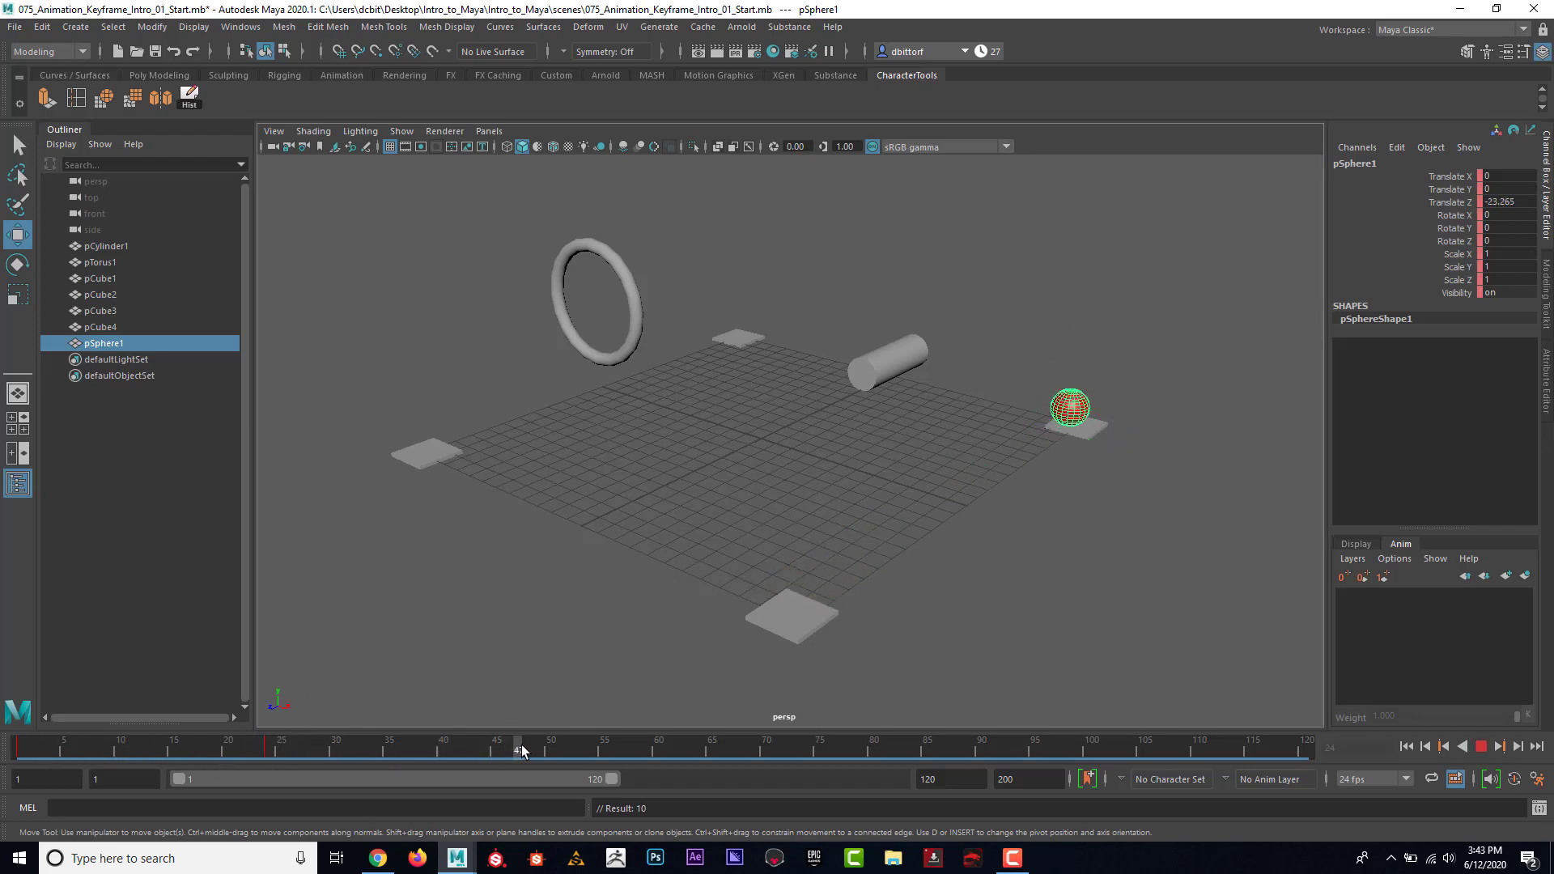
{"action": "left_click_drag", "start_coordinate": [524, 748], "coordinate": [526, 747]}
{"action": "left_click_drag", "start_coordinate": [1147, 420], "coordinate": [795, 325]}
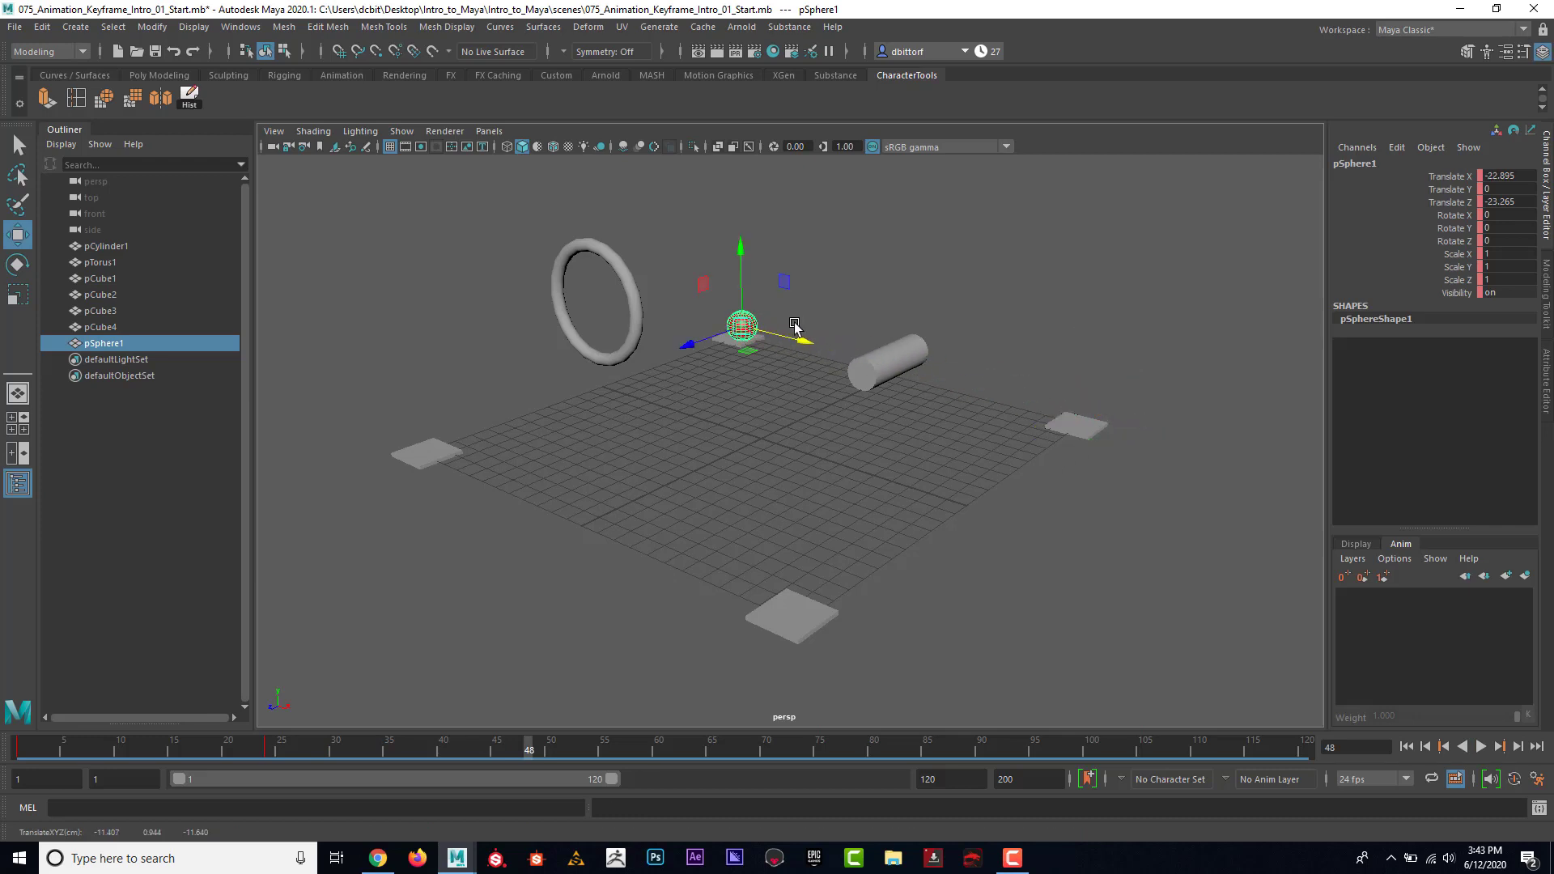
{"action": "key", "text": "s"}
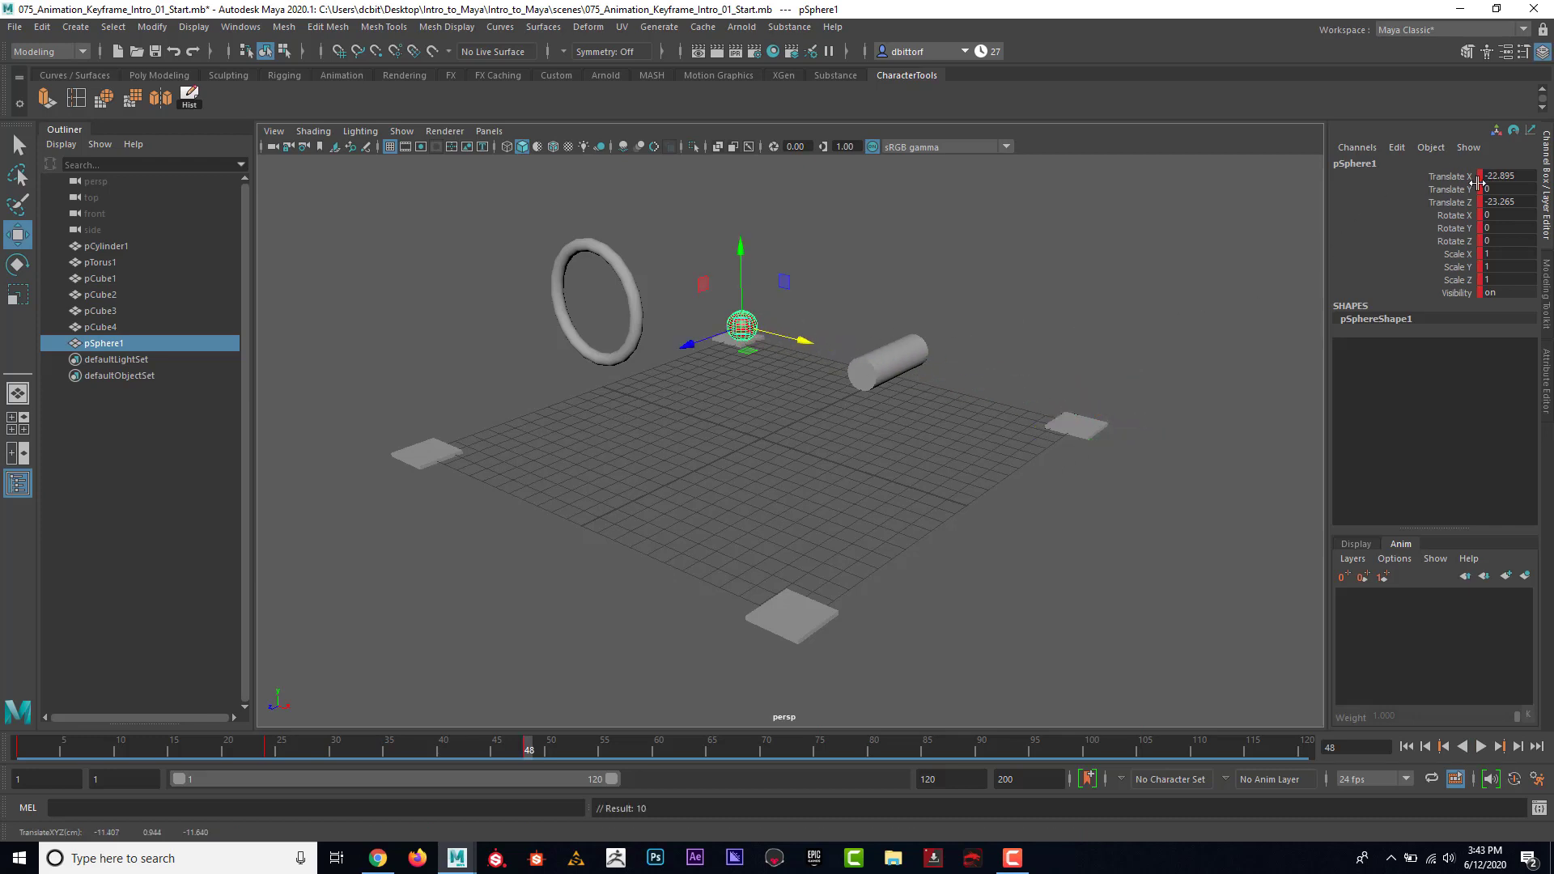
Scrub the sphere's animation and play it from frame 1.
{"action": "key", "text": "alt+v"}
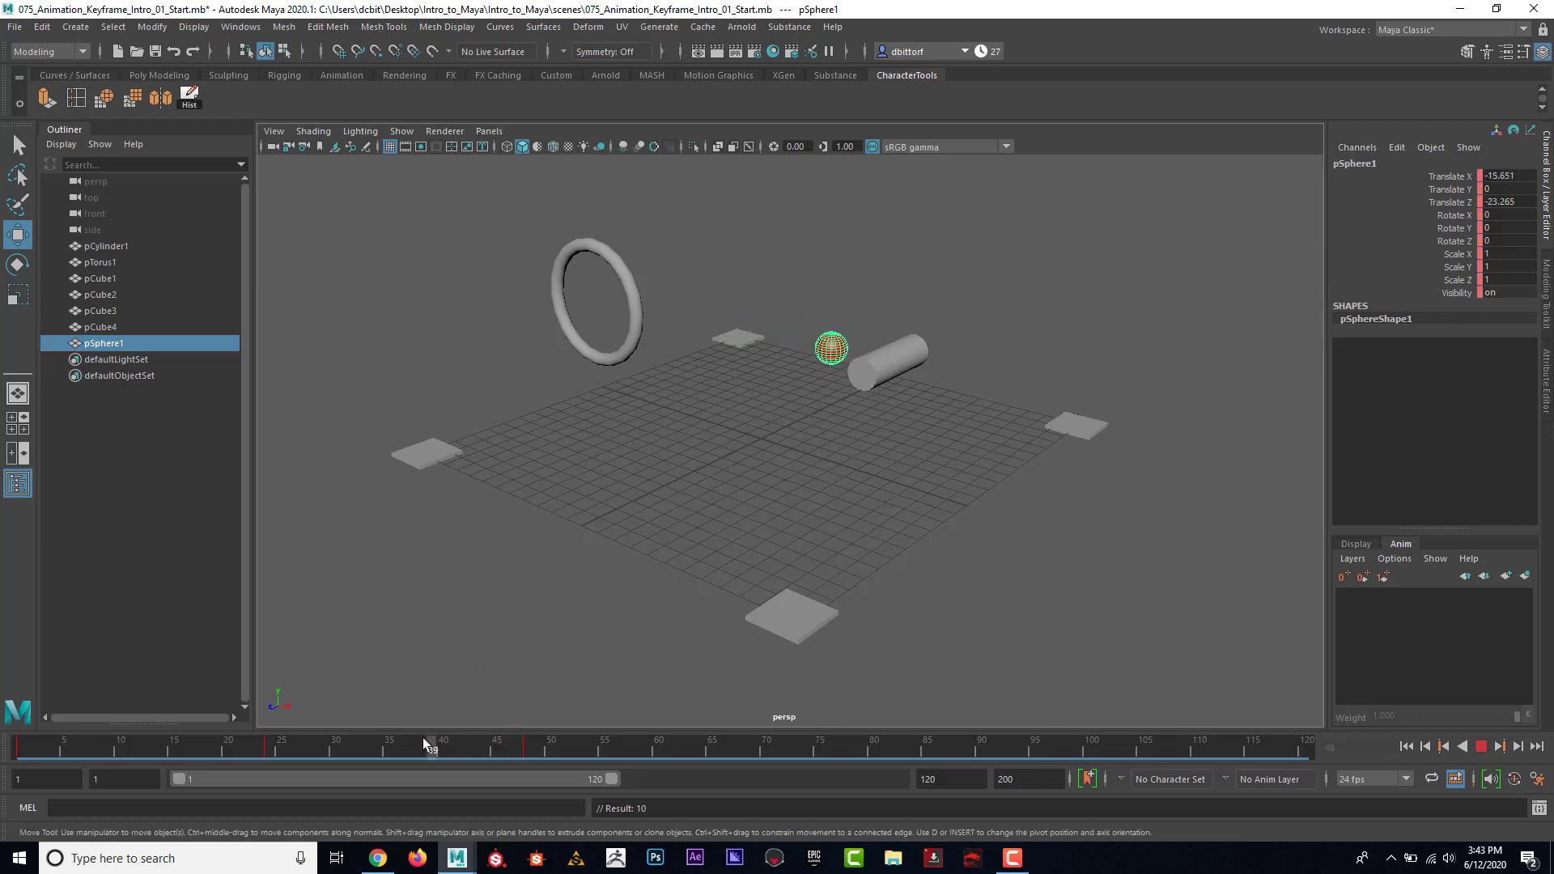
{"action": "key", "text": "alt+v"}
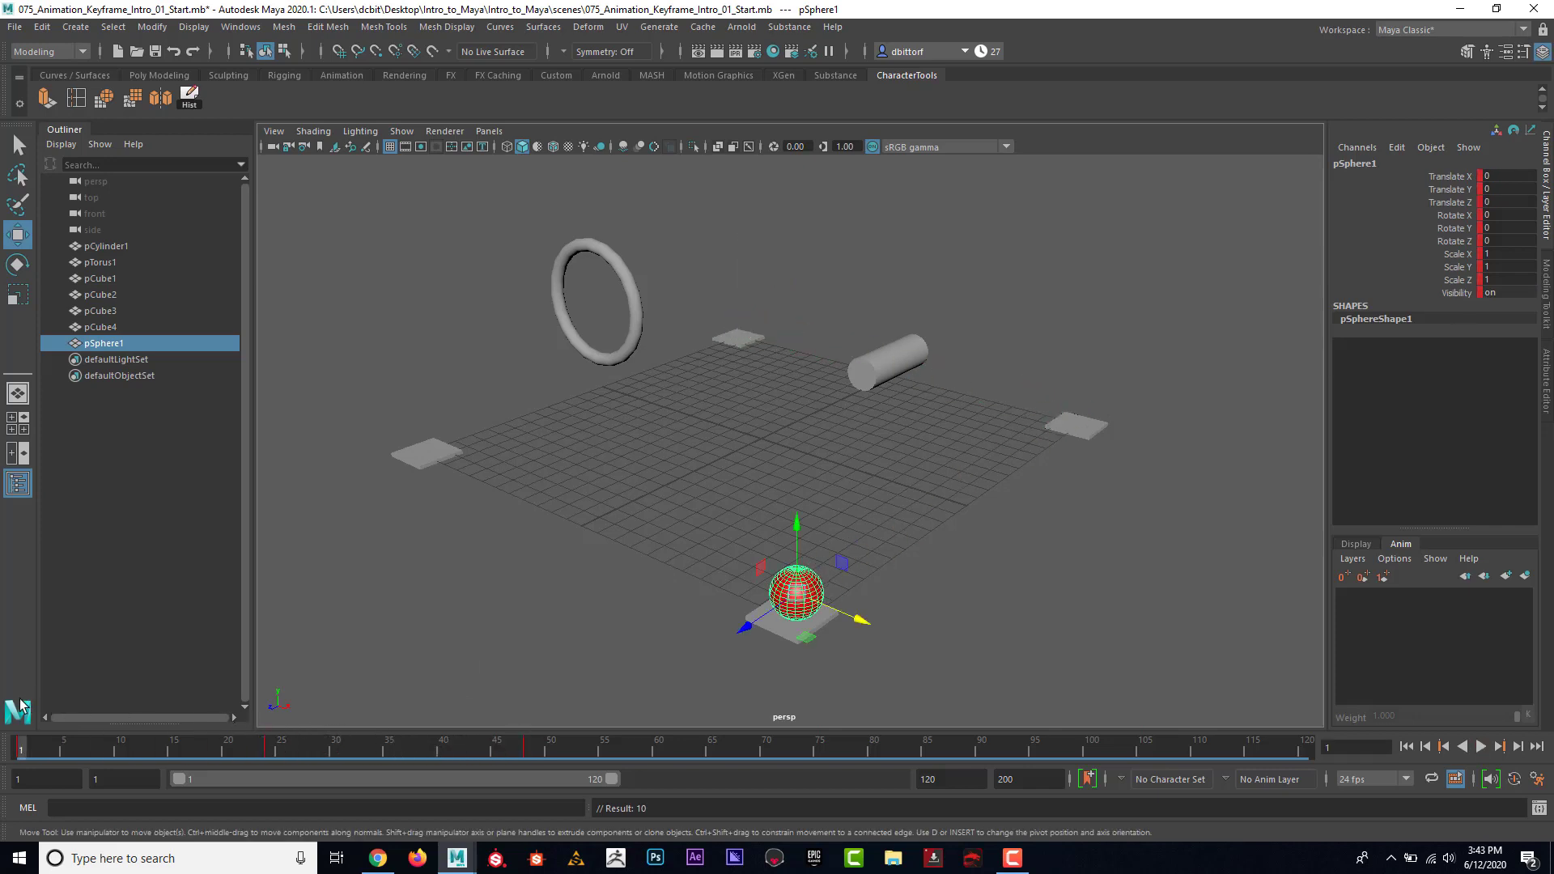
{"action": "mouse_move", "coordinate": [33, 751]}
{"action": "left_mouse_down"}
{"action": "mouse_move", "coordinate": [503, 793]}
{"action": "mouse_move", "coordinate": [19, 761]}
{"action": "left_mouse_up"}
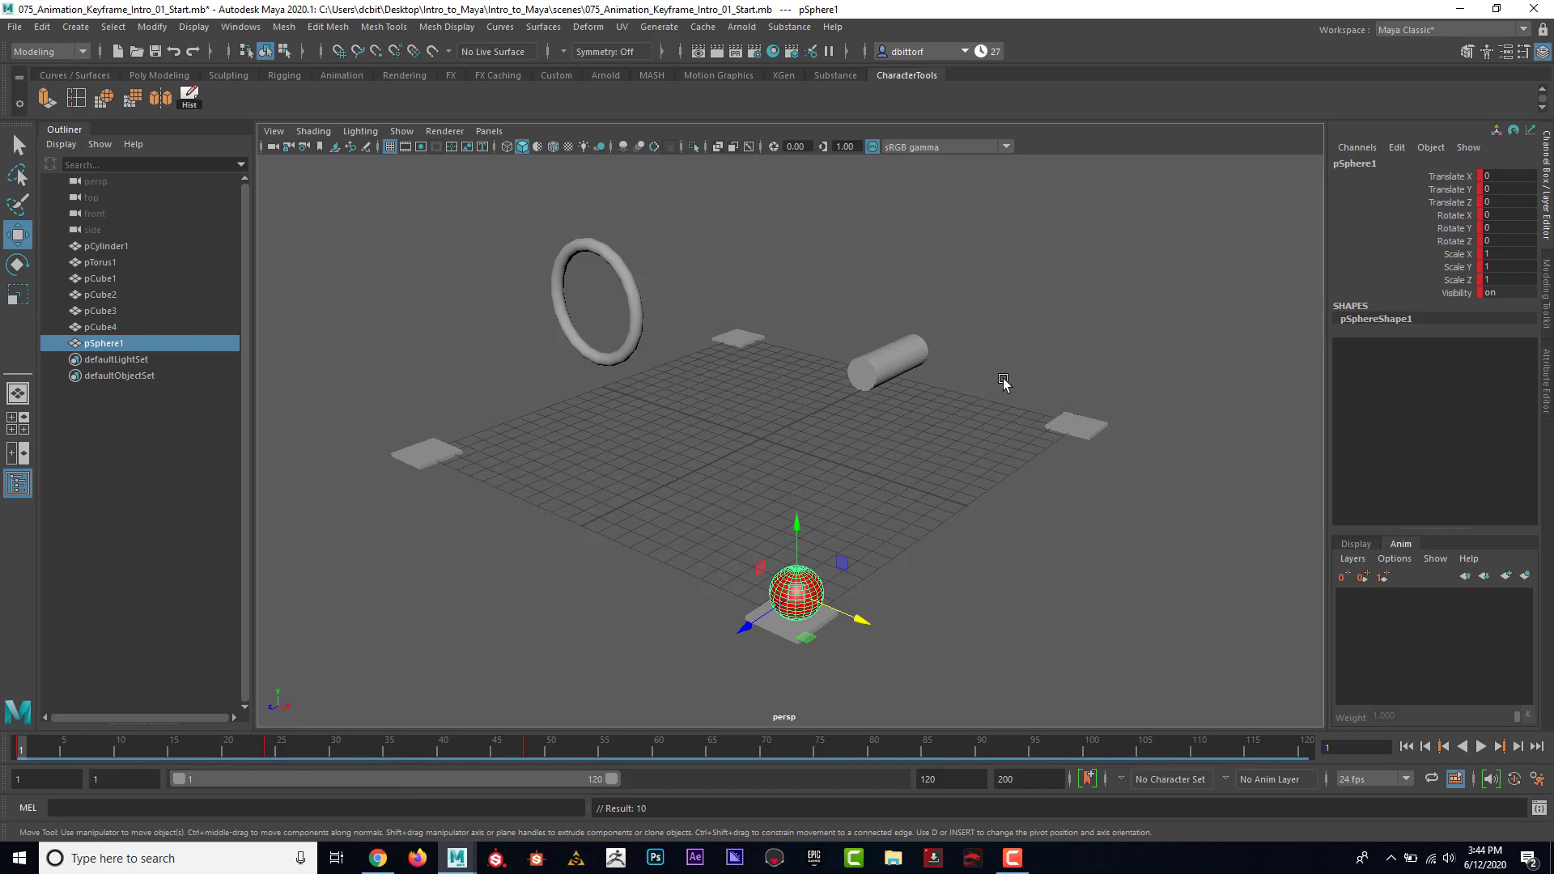
{"action": "left_click", "coordinate": [1481, 746]}
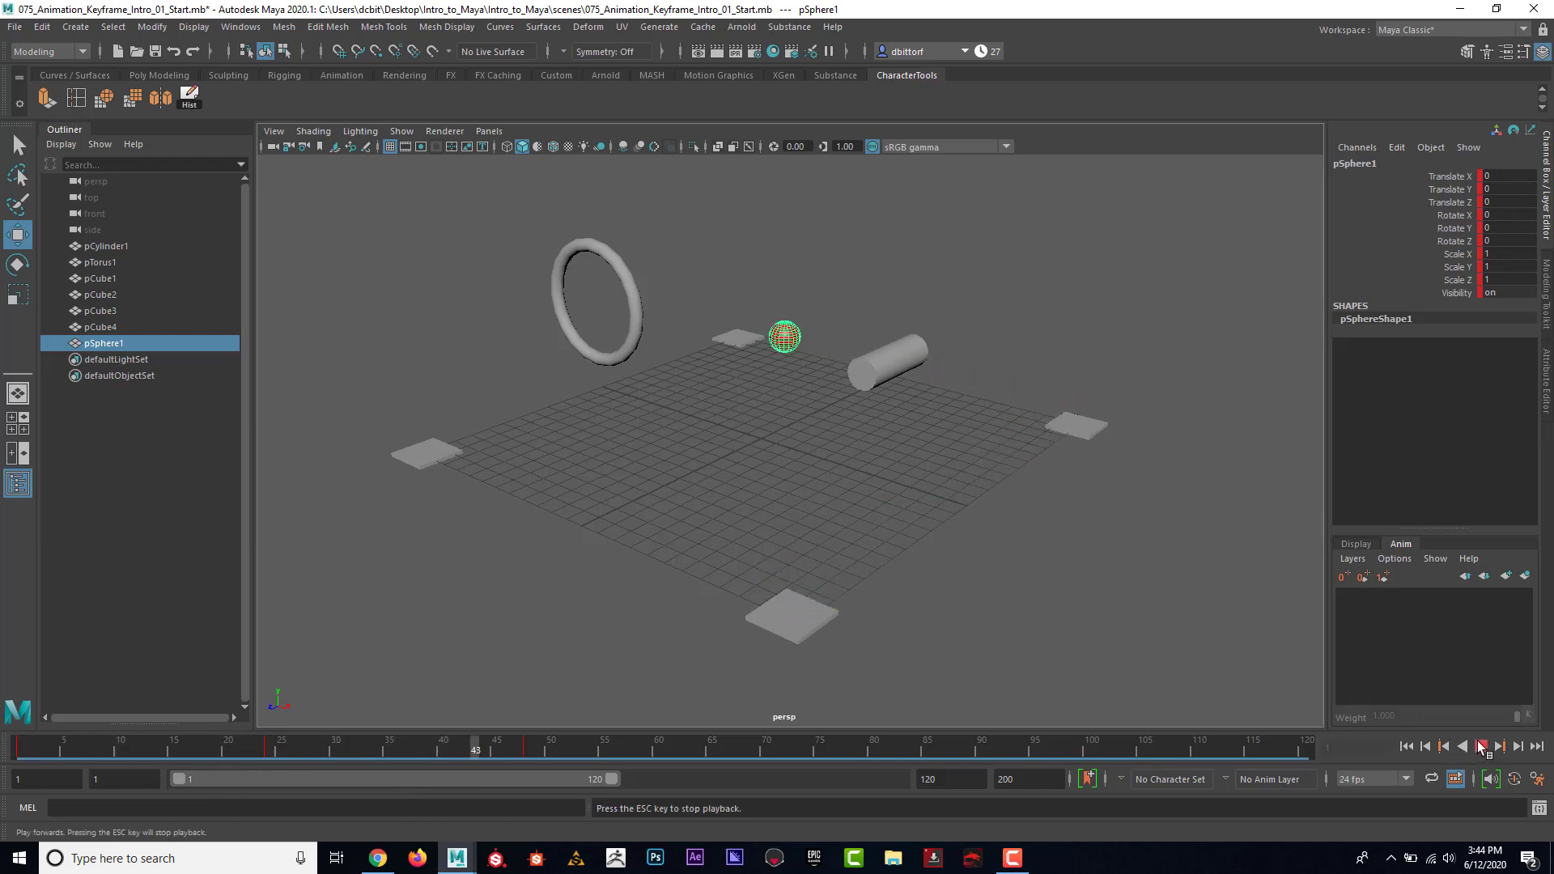
{"action": "left_click", "coordinate": [1481, 746]}
Key the sphere at frame 33, and at frame 37 raise it above the cylinder to about 3.85 in Y and key it.
{"action": "left_click_drag", "start_coordinate": [340, 740], "coordinate": [364, 697]}
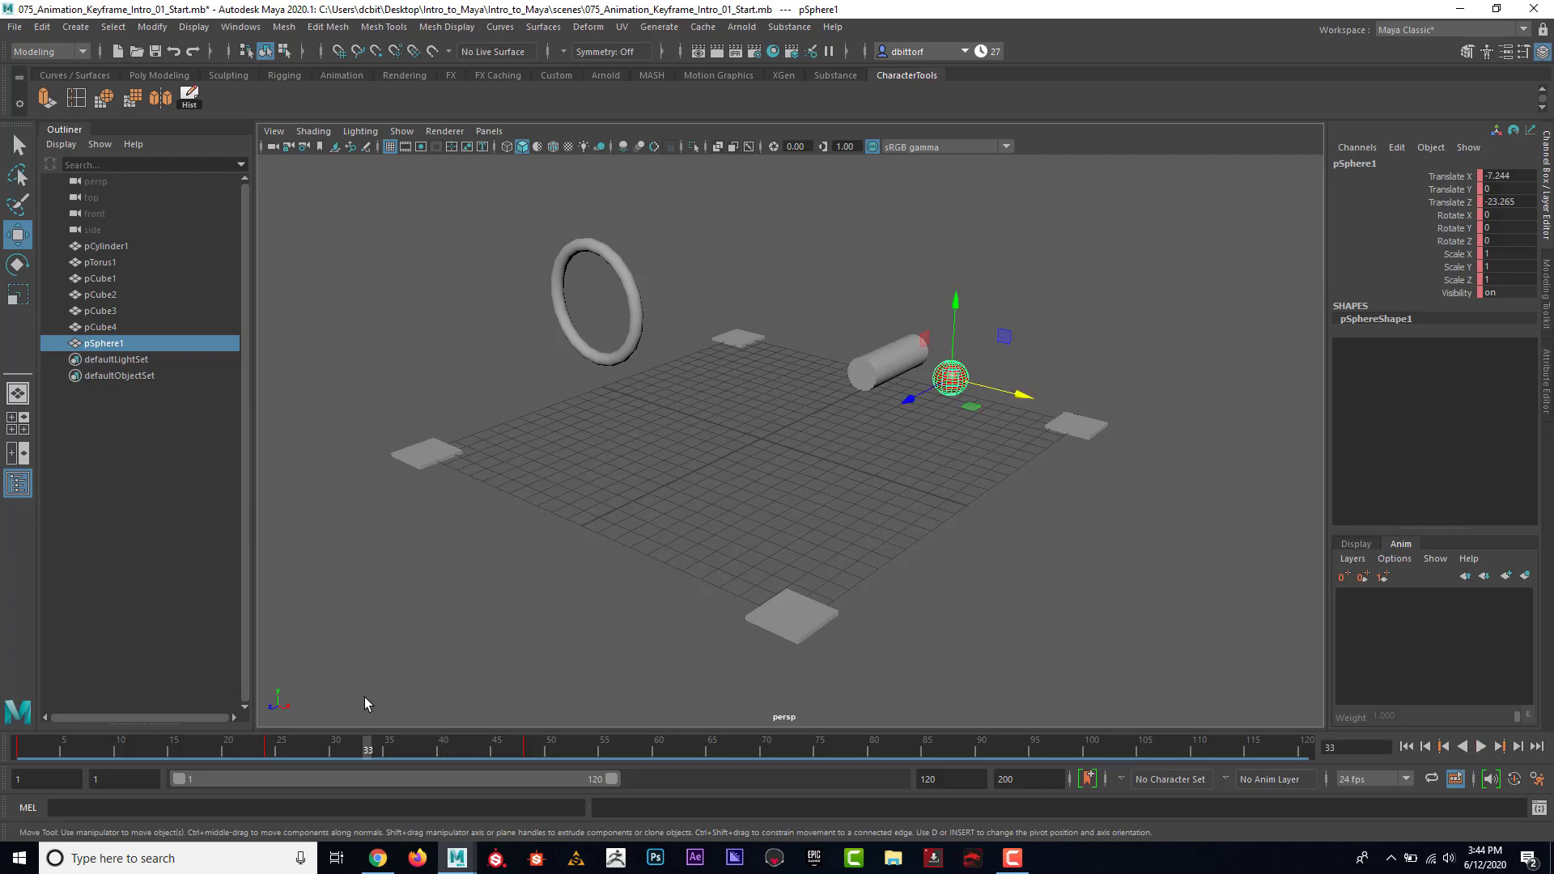
{"action": "key", "text": "s"}
{"action": "left_click_drag", "start_coordinate": [371, 749], "coordinate": [407, 751]}
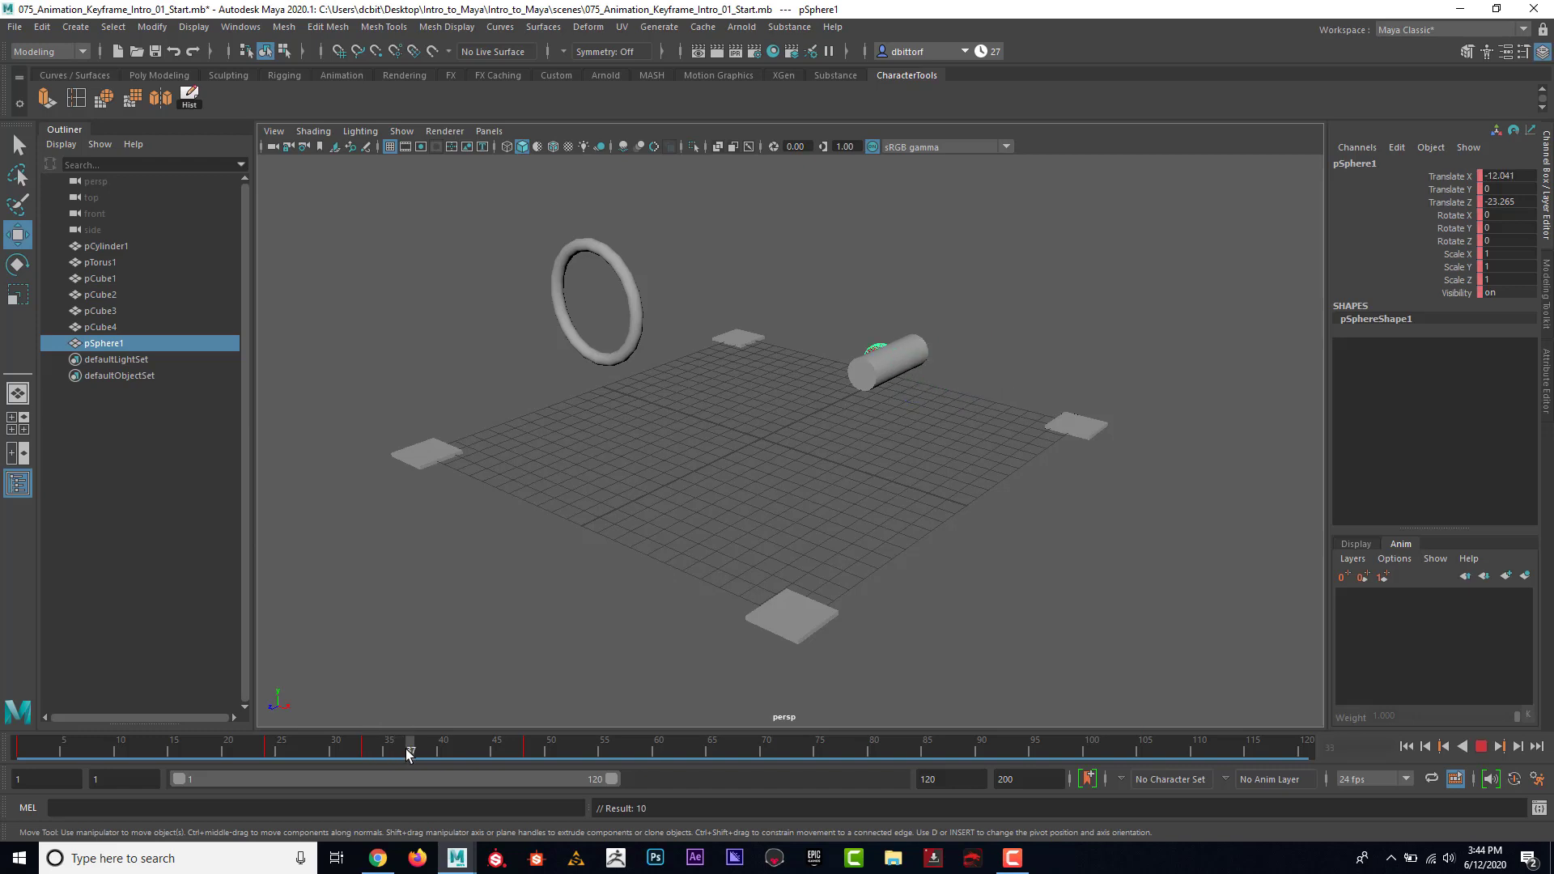
{"action": "left_click_drag", "start_coordinate": [405, 750], "coordinate": [406, 750]}
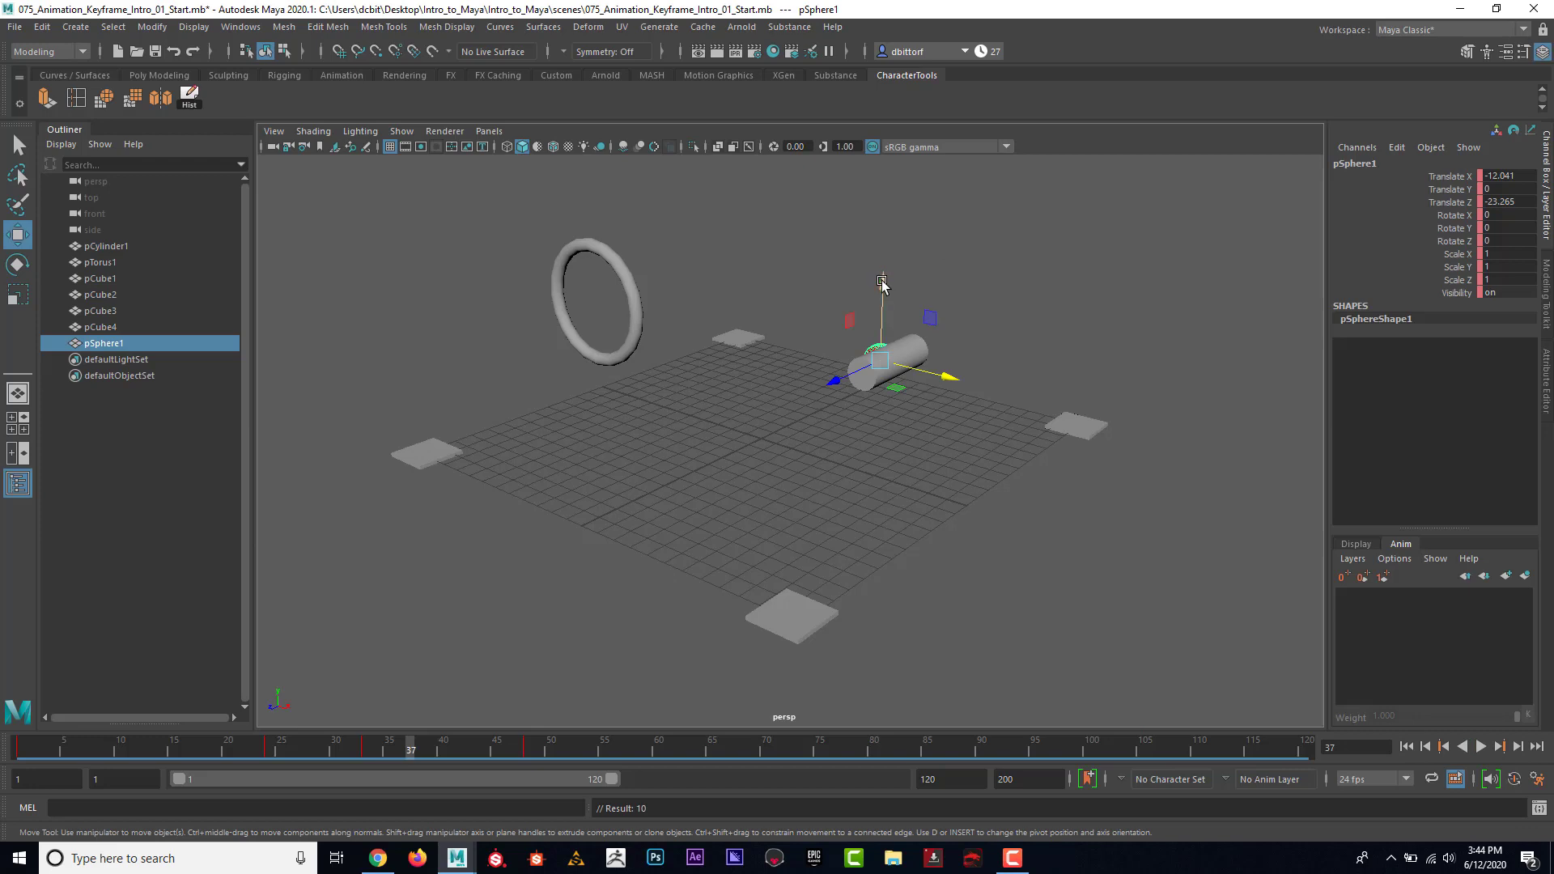
{"action": "left_click_drag", "start_coordinate": [882, 283], "coordinate": [884, 217]}
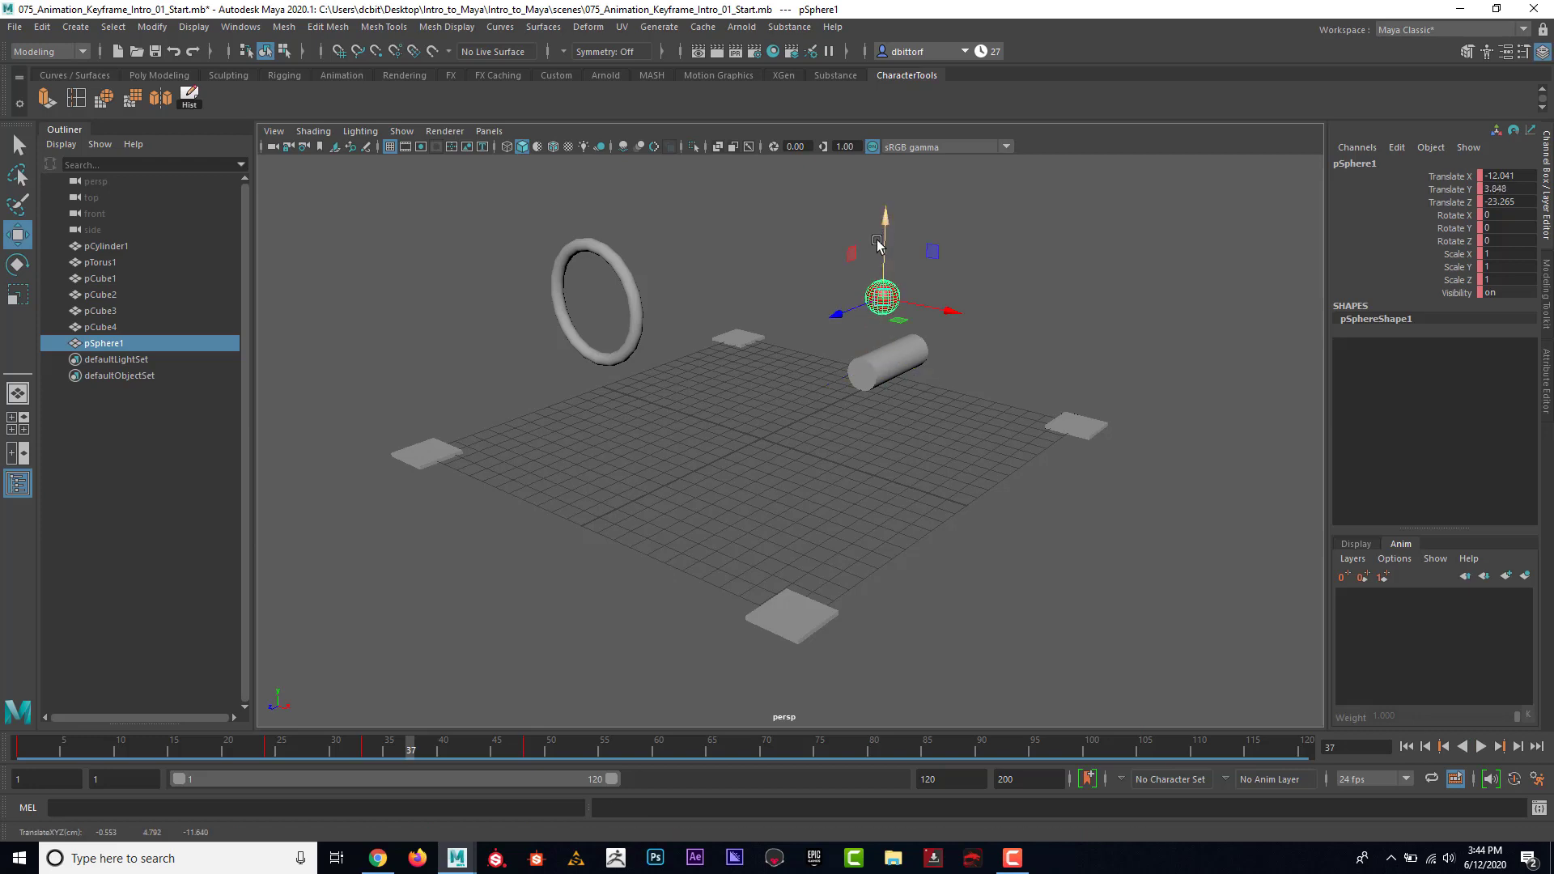
{"action": "key", "text": "s"}
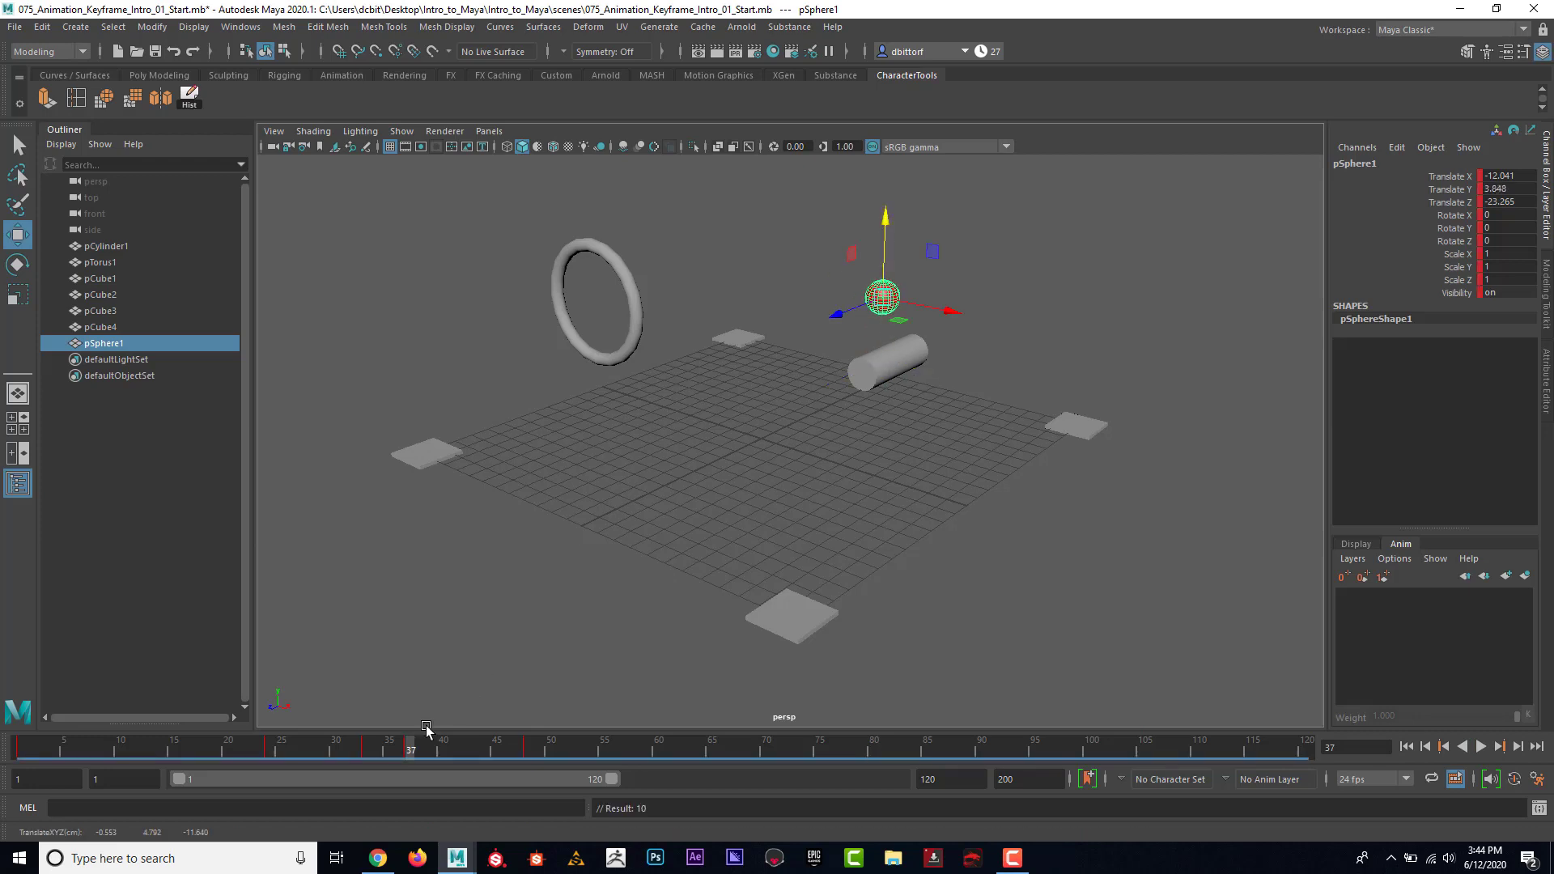
At frame 40, lower the sphere past the cylinder to about 0.21 in Y and key all its channels.
{"action": "left_click_drag", "start_coordinate": [419, 745], "coordinate": [445, 749]}
{"action": "left_click_drag", "start_coordinate": [831, 223], "coordinate": [834, 276]}
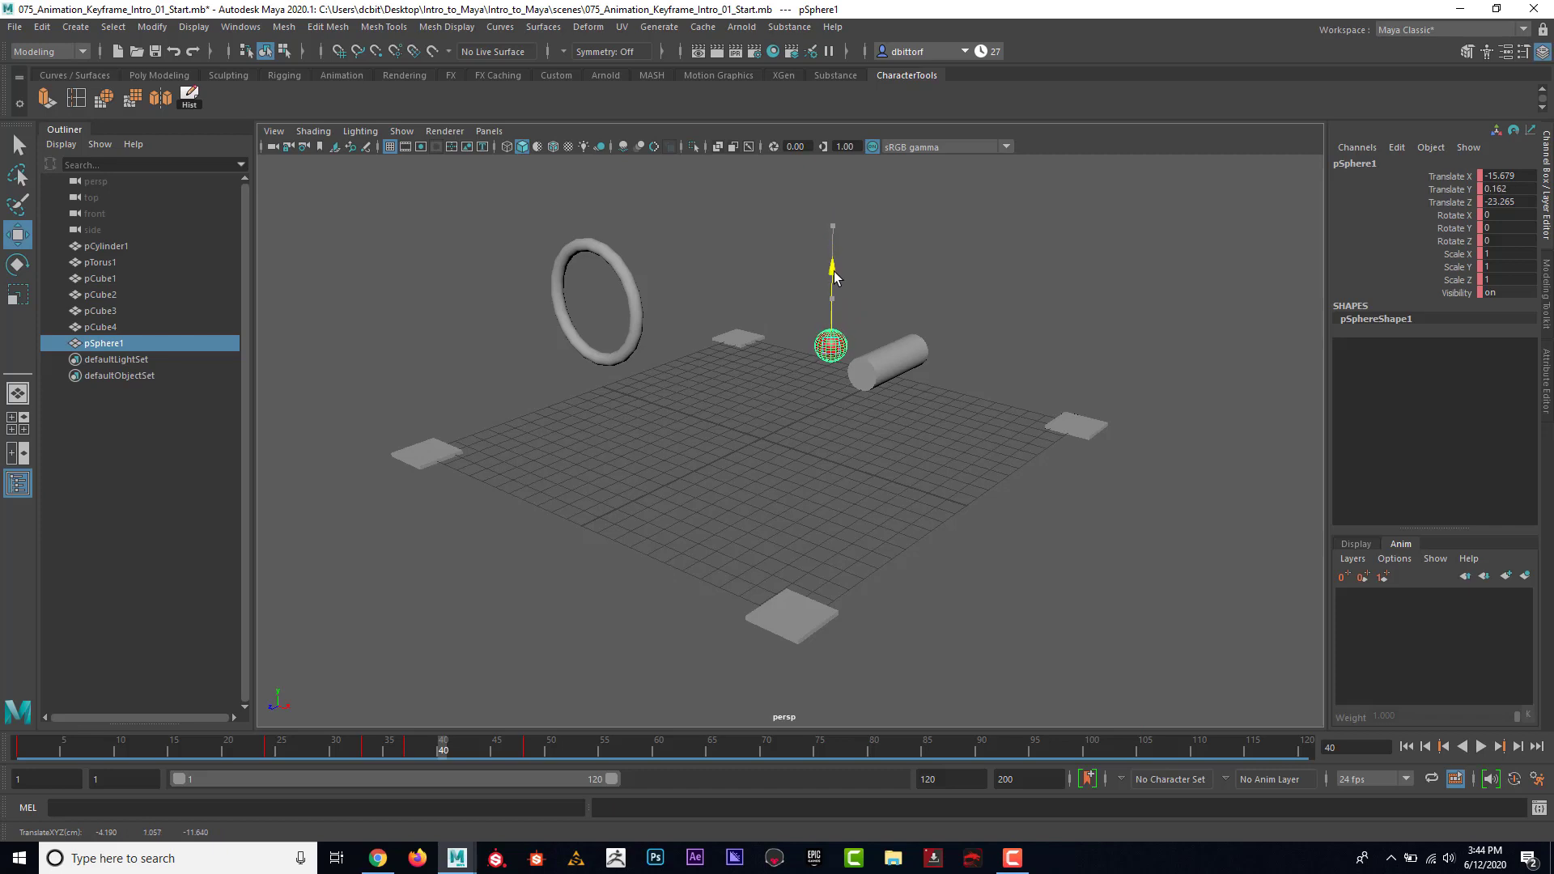
{"action": "key", "text": "s"}
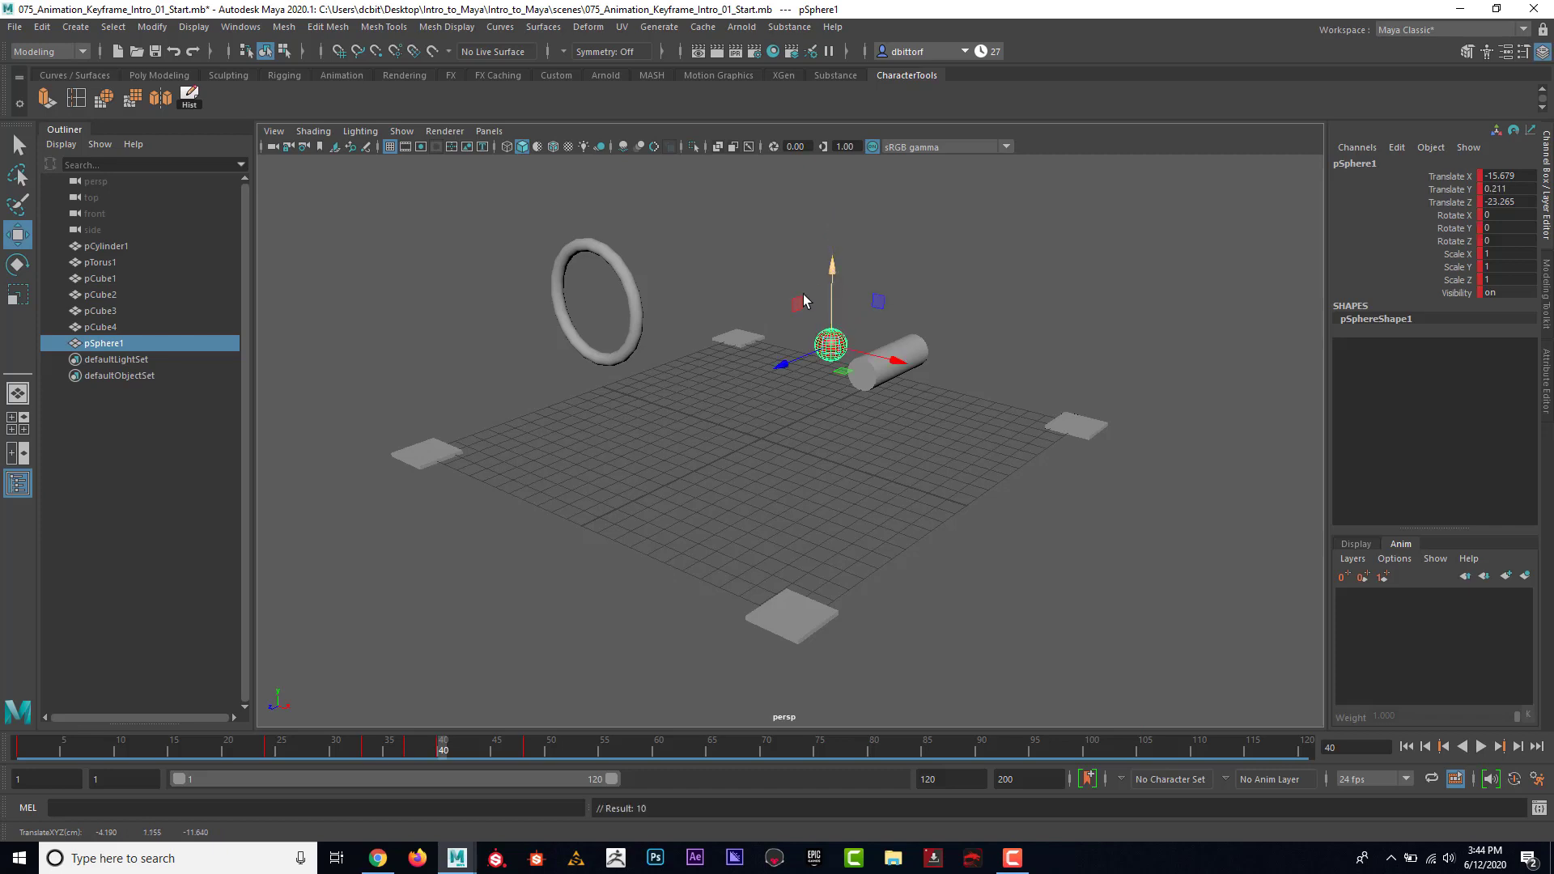
Play the jump over the cylinder from frame 1 and scrub through it up to frame 48.
{"action": "left_click_drag", "start_coordinate": [440, 748], "coordinate": [51, 744]}
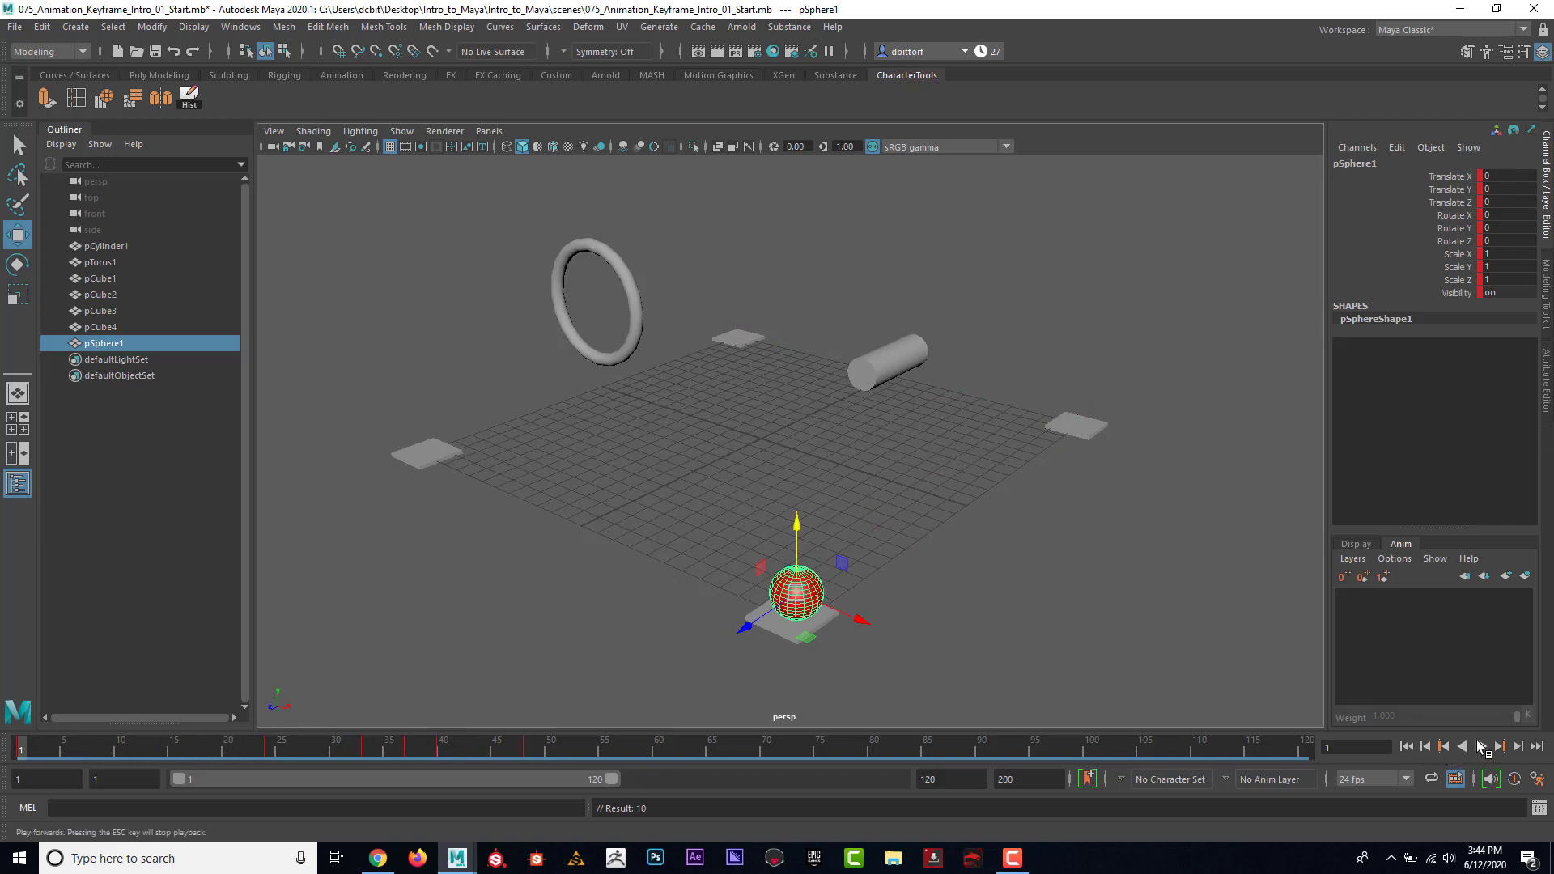
{"action": "left_click", "coordinate": [1481, 746]}
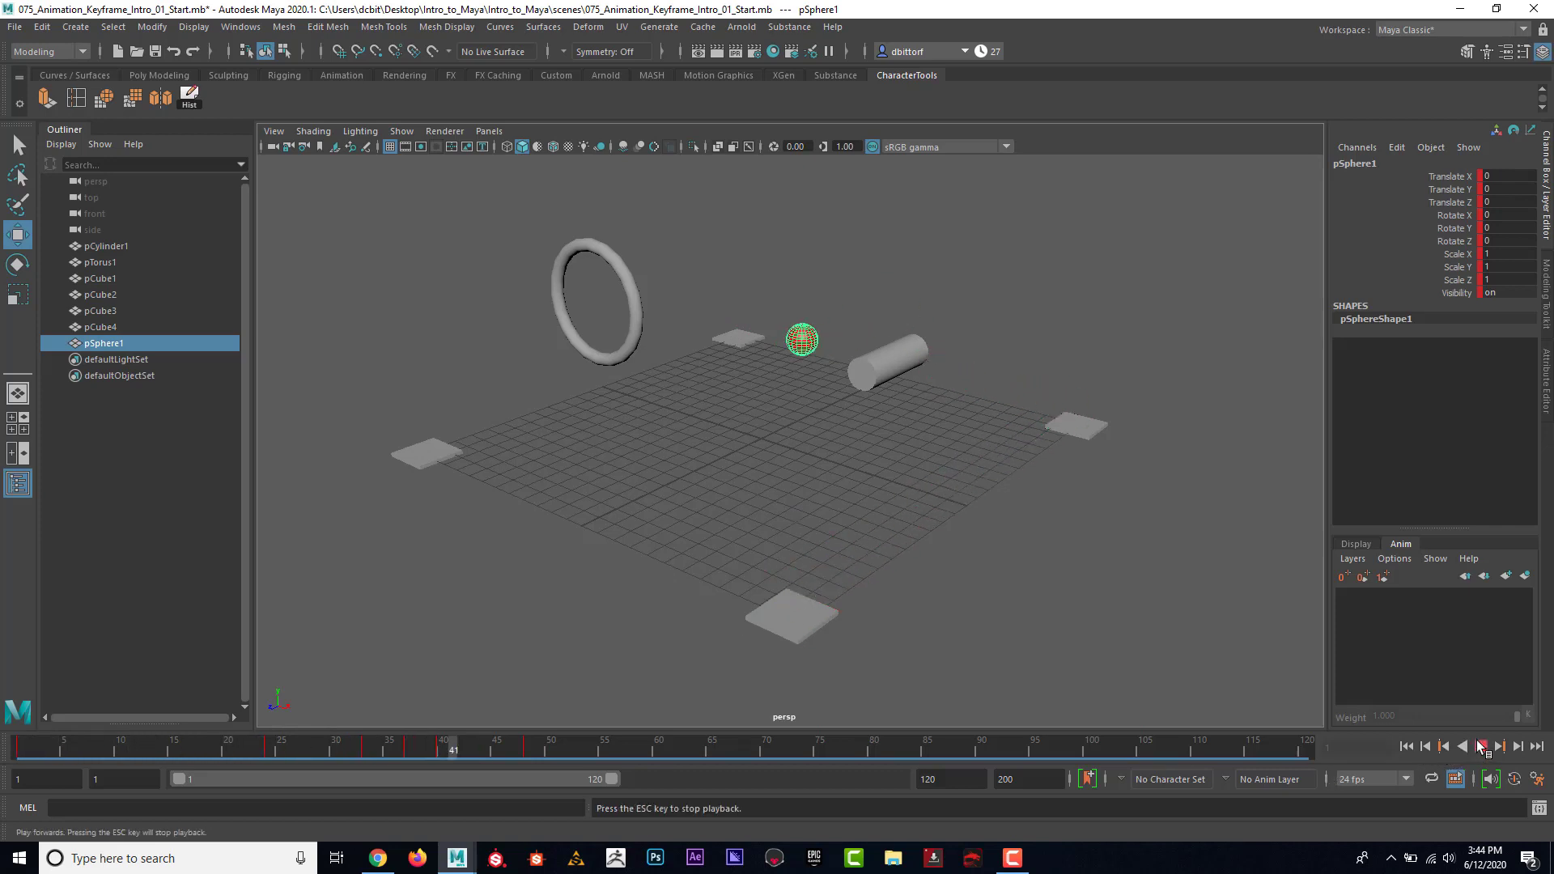
{"action": "left_click", "coordinate": [1481, 746]}
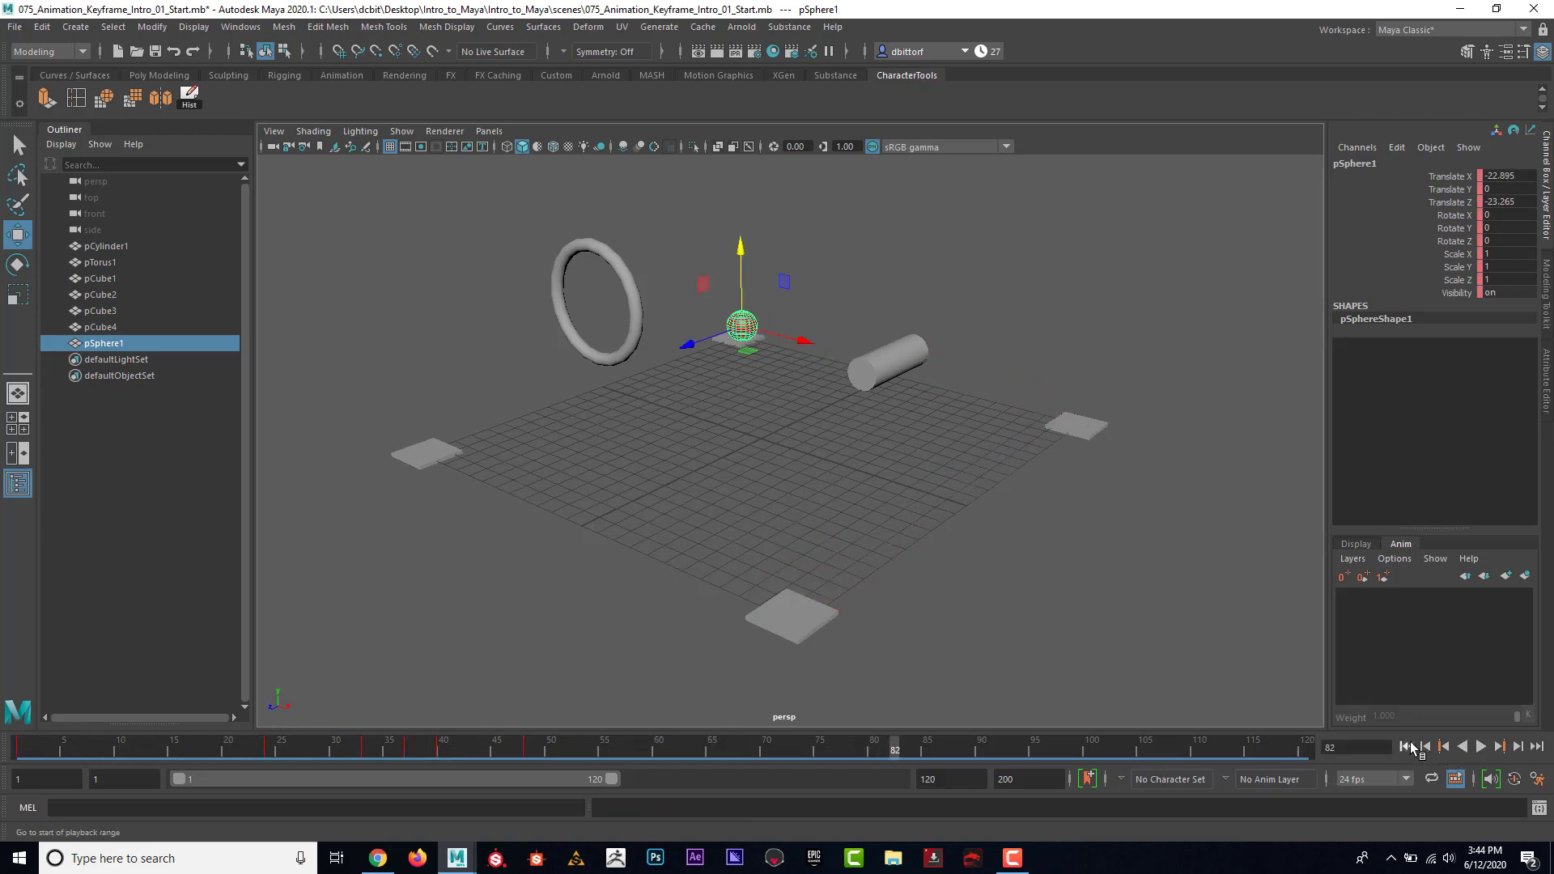
{"action": "left_click", "coordinate": [421, 746]}
{"action": "left_click_drag", "start_coordinate": [402, 723], "coordinate": [526, 761]}
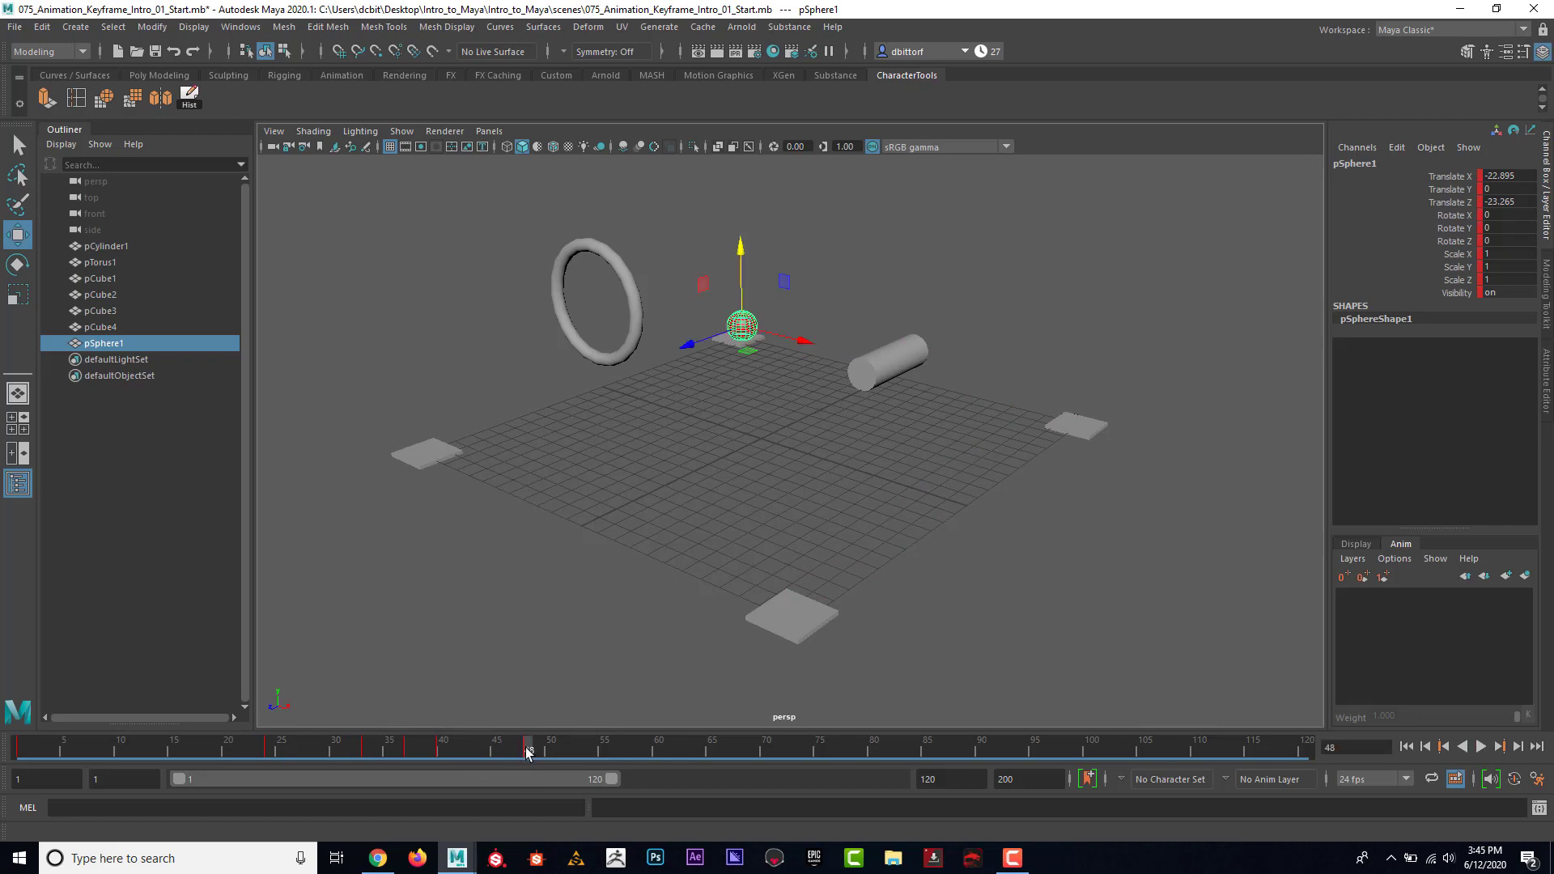
At frame 72, move the sphere along Z to about 0.31 onto the platform beyond the ring and key it.
{"action": "key", "text": "alt+v"}
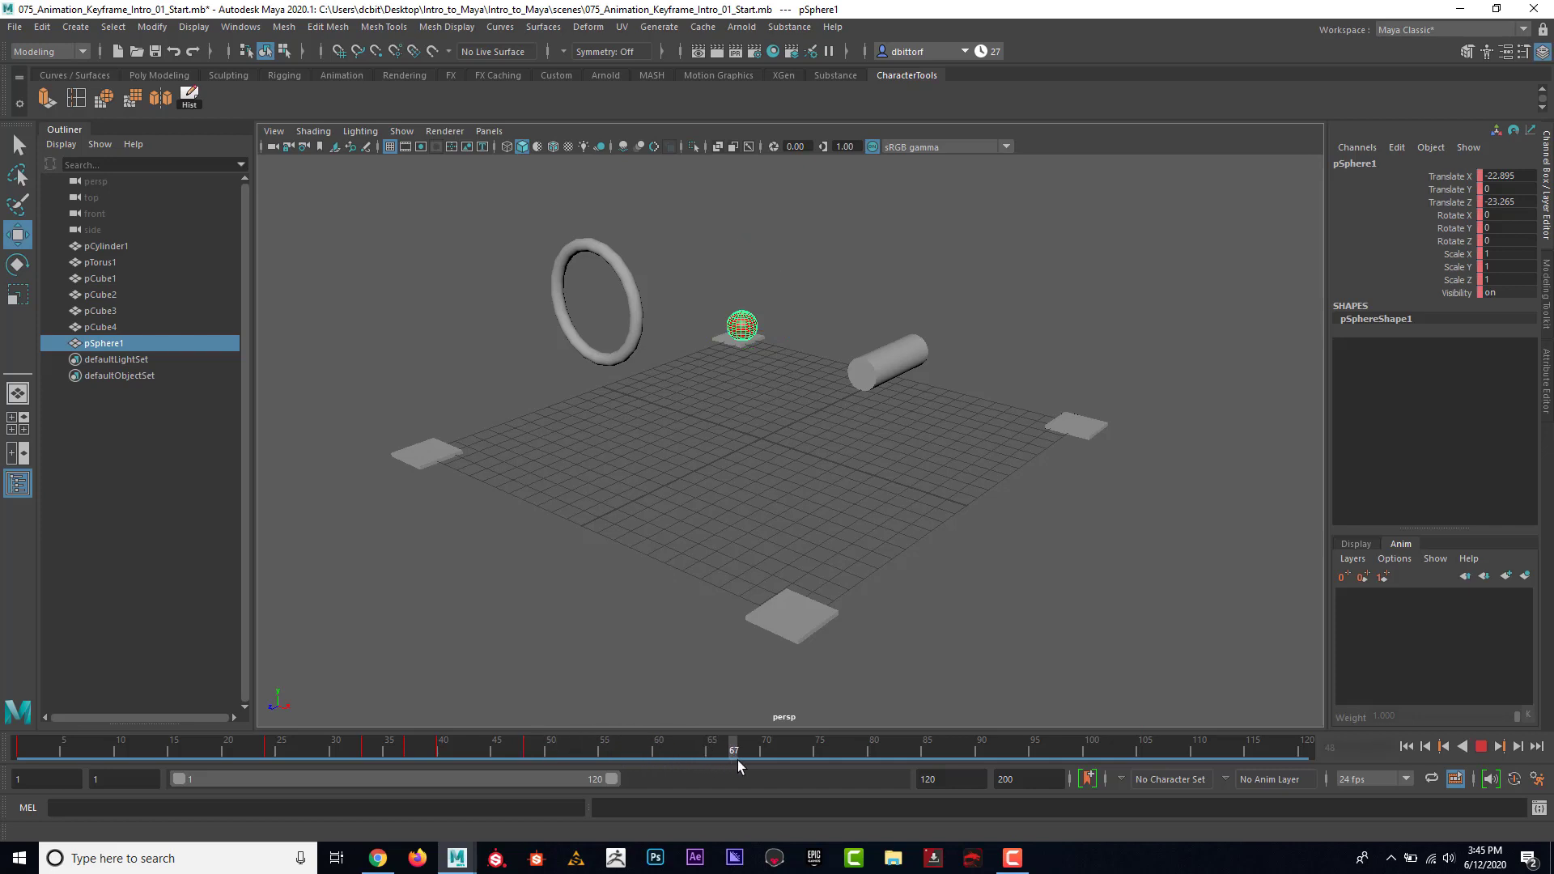
{"action": "left_click", "coordinate": [782, 756]}
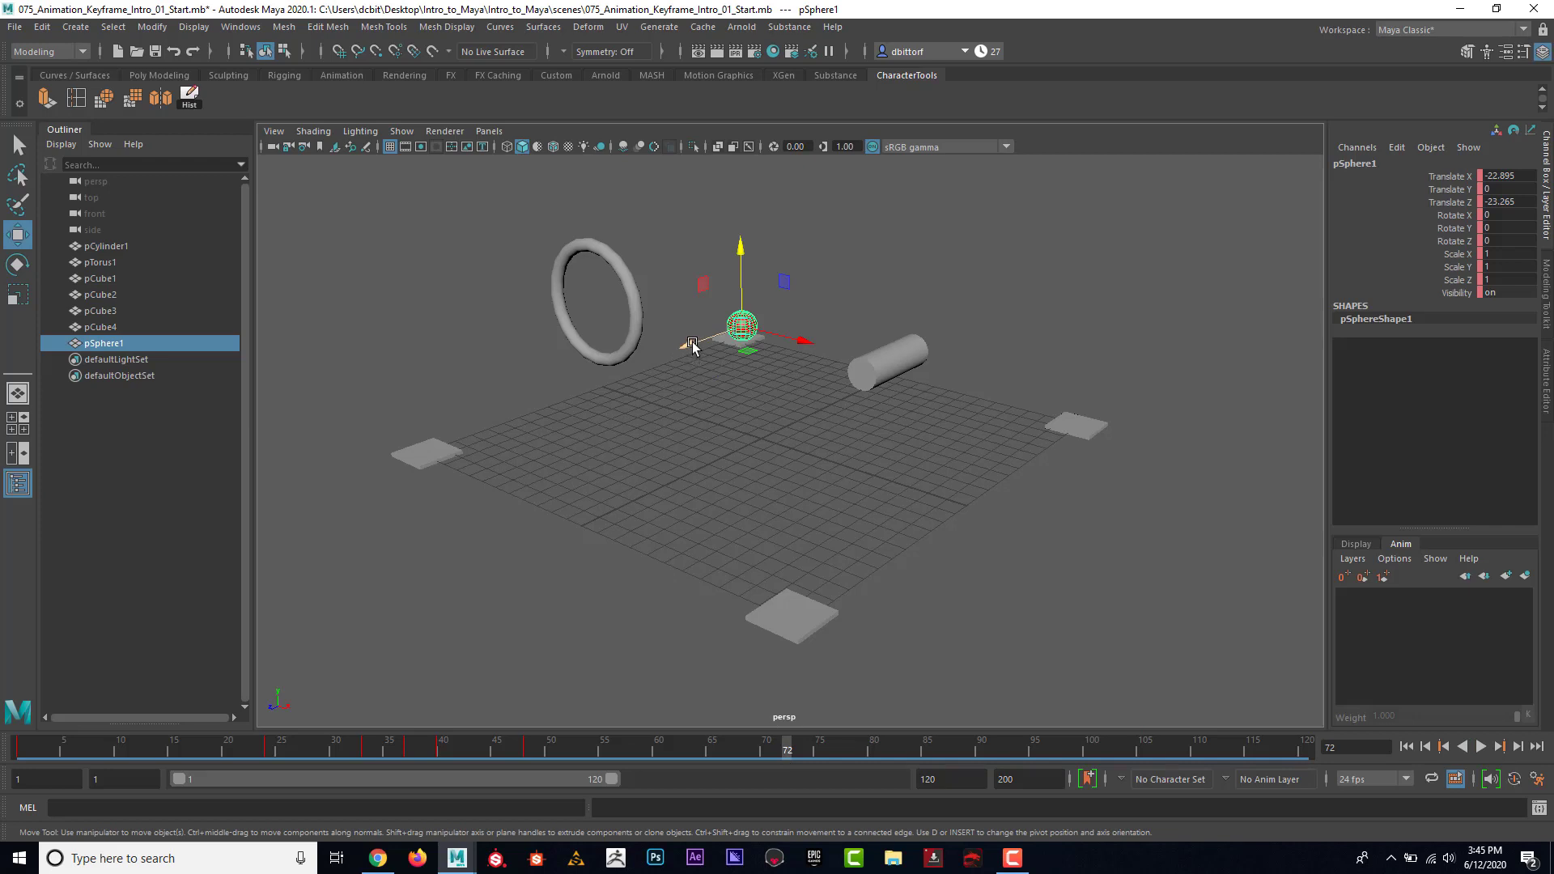
{"action": "left_click_drag", "start_coordinate": [693, 346], "coordinate": [325, 442]}
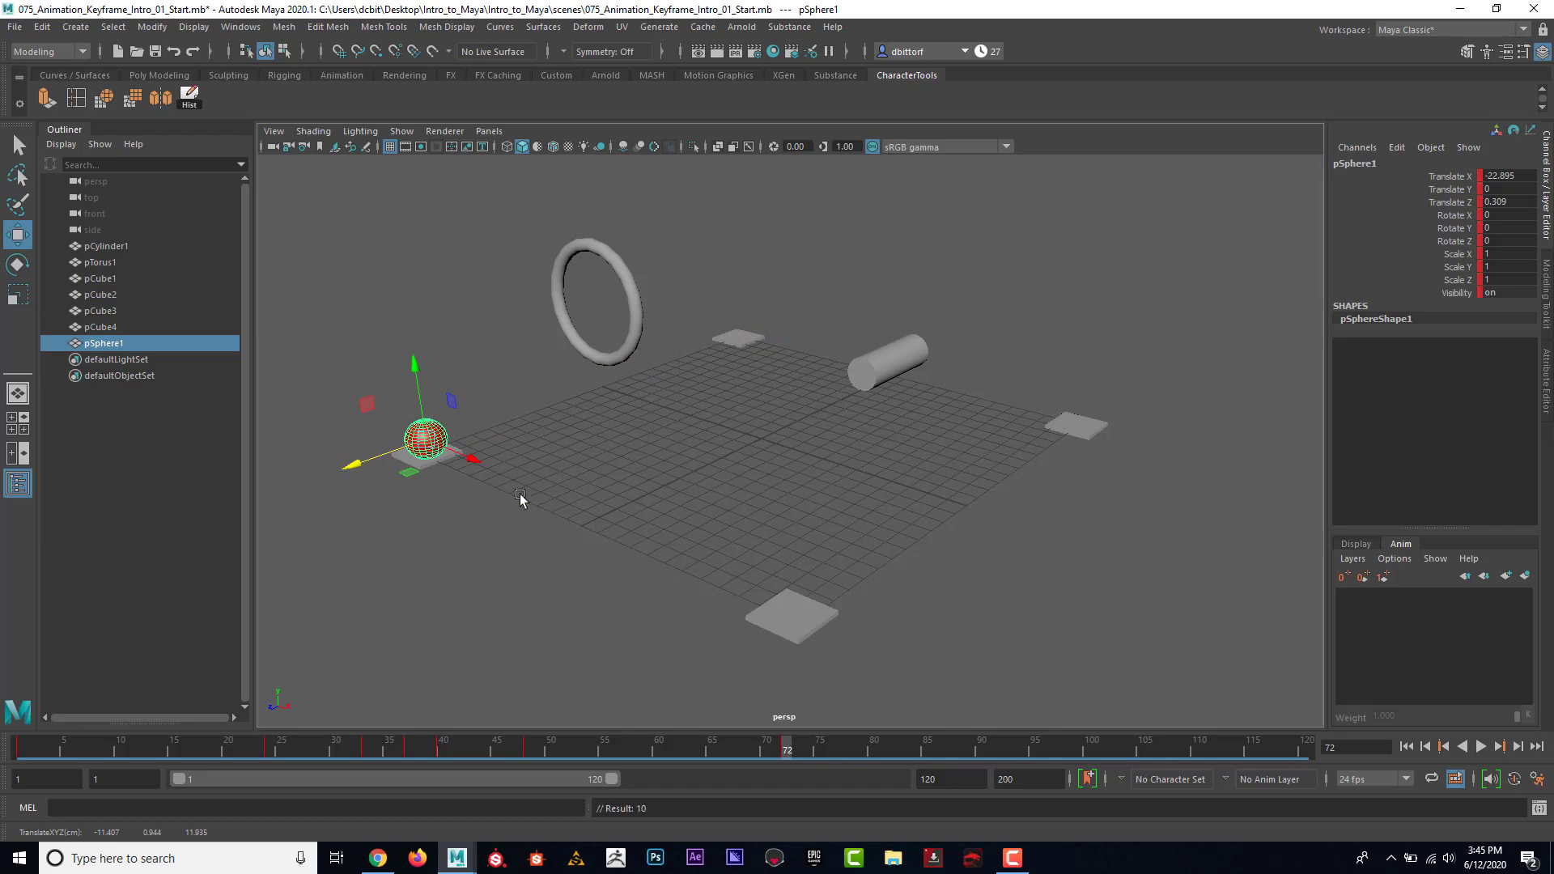
At frame 60, raise the sphere into the ring to about 4.27 in Y, key it, and scrub the motion through frame 72.
{"action": "key", "text": "alt+v"}
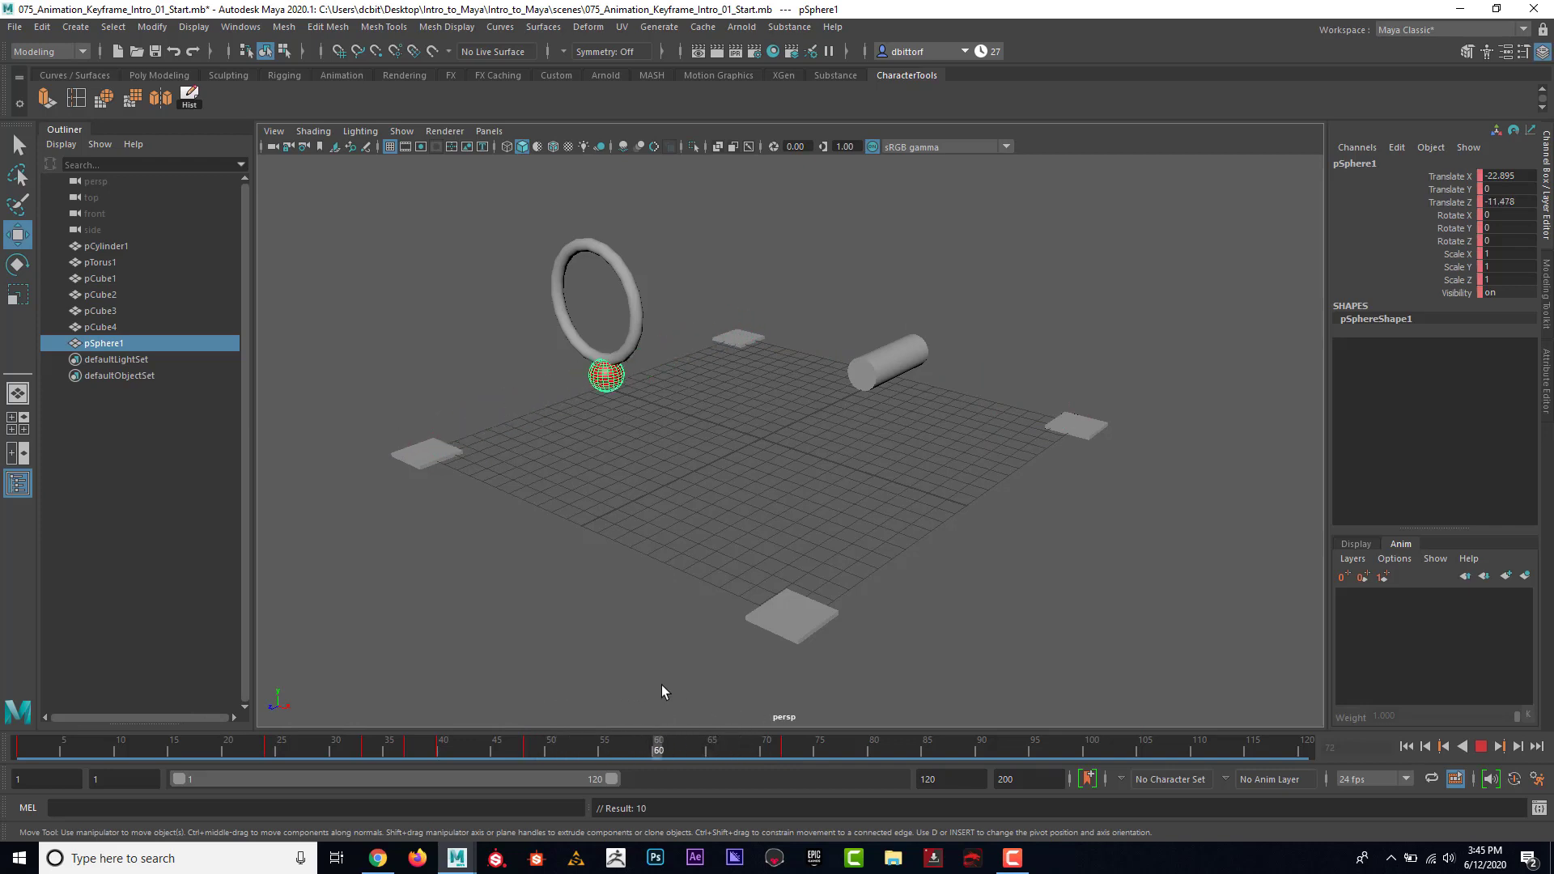
{"action": "key", "text": "Escape"}
{"action": "left_click_drag", "start_coordinate": [608, 304], "coordinate": [593, 220]}
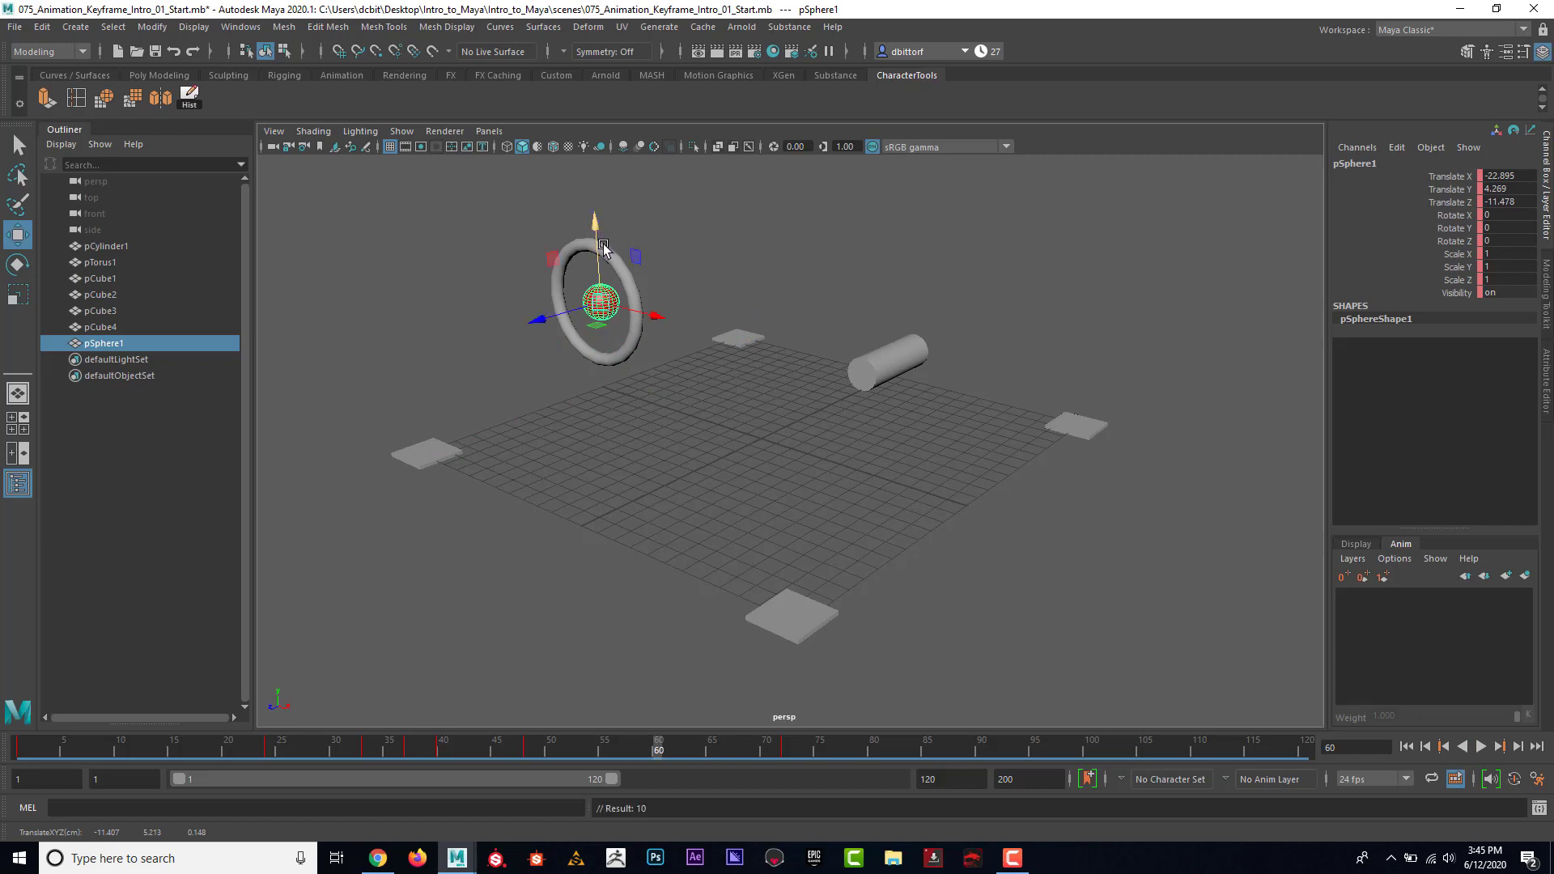
{"action": "key", "text": "s"}
{"action": "left_click_drag", "start_coordinate": [657, 754], "coordinate": [432, 747]}
{"action": "mouse_move", "coordinate": [377, 742]}
{"action": "left_mouse_down"}
{"action": "mouse_move", "coordinate": [336, 742]}
{"action": "mouse_move", "coordinate": [801, 753]}
{"action": "mouse_move", "coordinate": [787, 752]}
{"action": "left_mouse_up"}
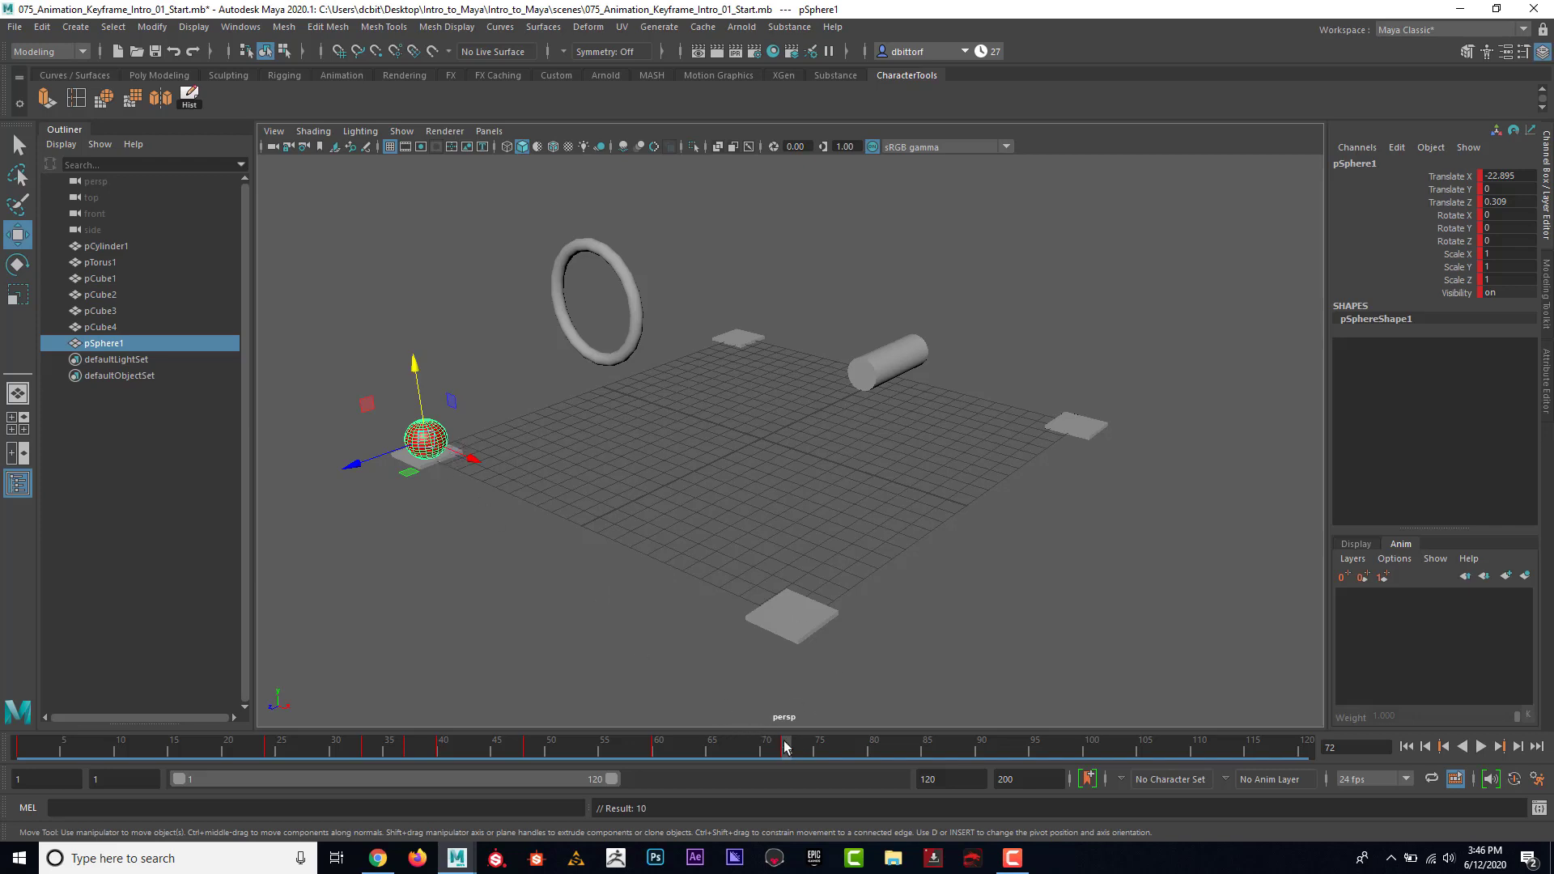
At frame 120, move the sphere along X to about -0.10, back onto the starting platform, and key all its channels.
{"action": "key", "text": "alt+v"}
{"action": "left_click", "coordinate": [1307, 752]}
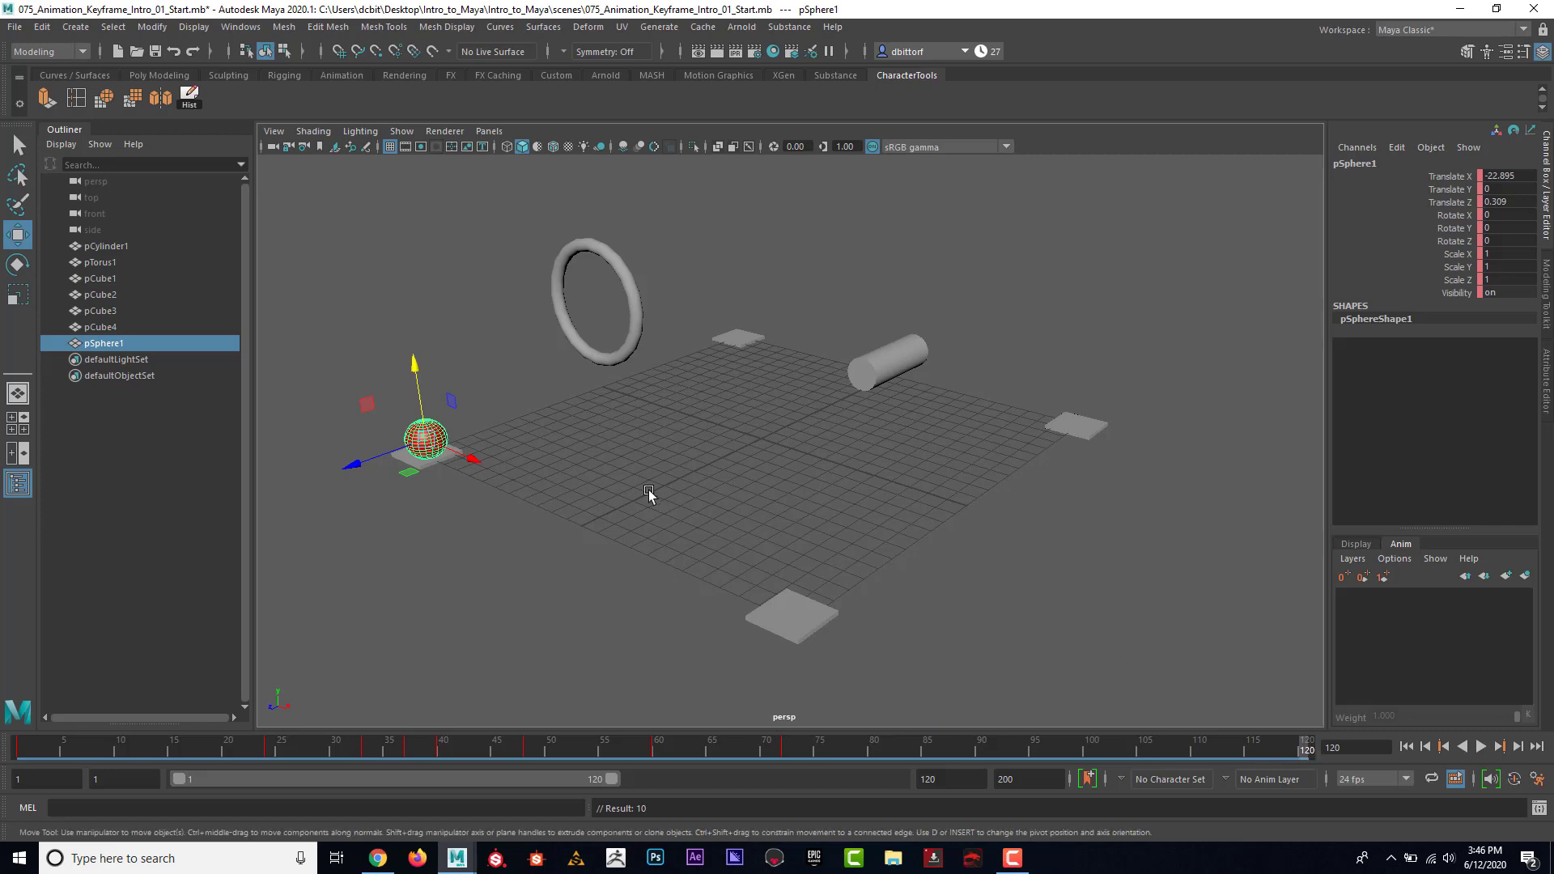
{"action": "left_click_drag", "start_coordinate": [476, 458], "coordinate": [887, 622]}
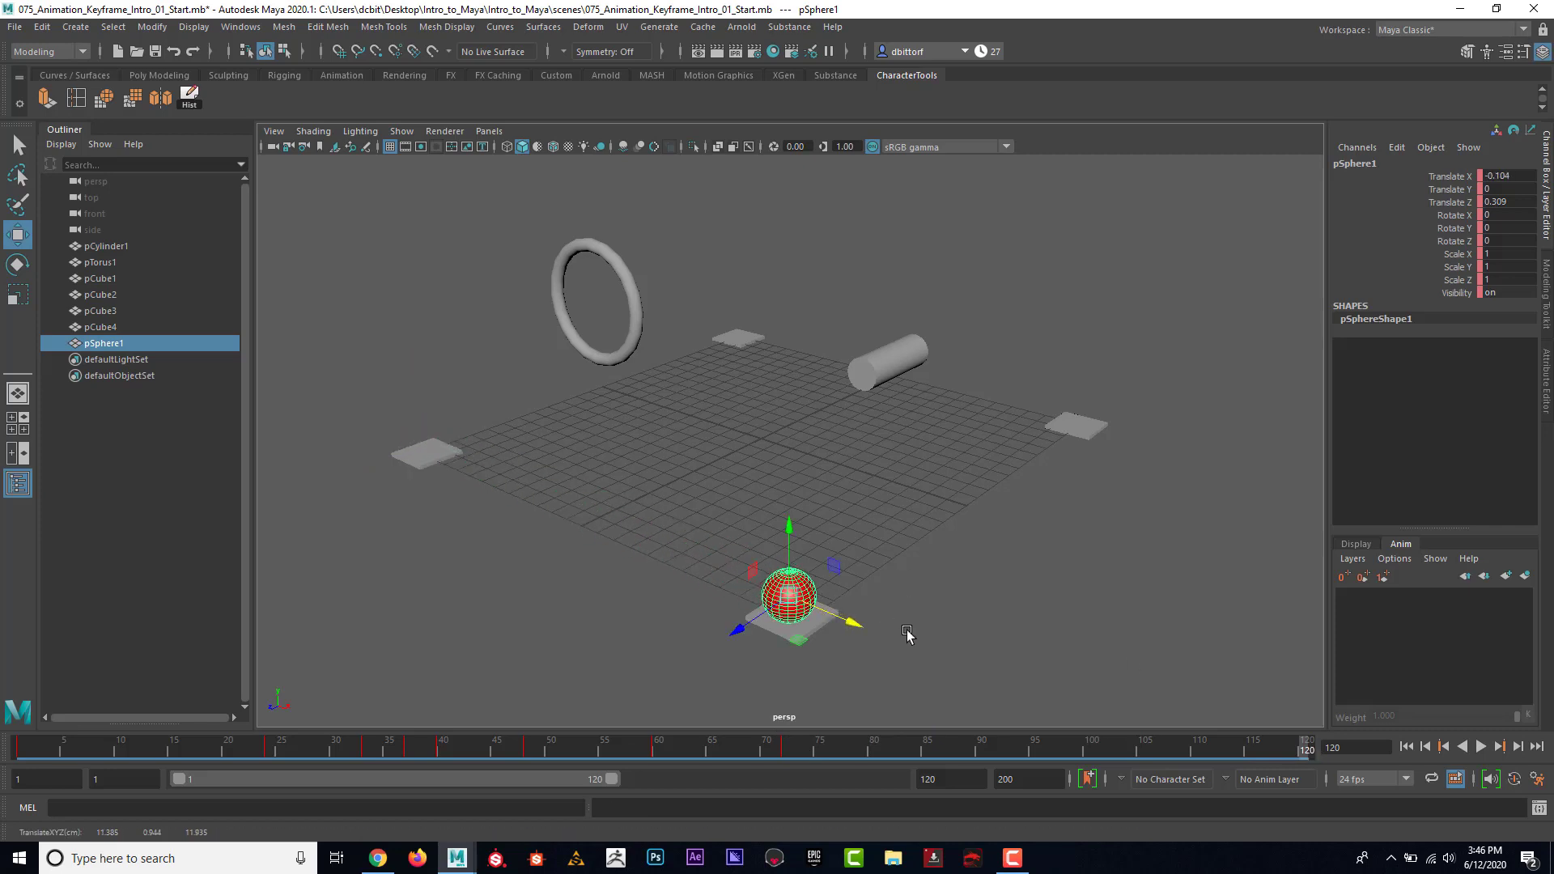
{"action": "key", "text": "s"}
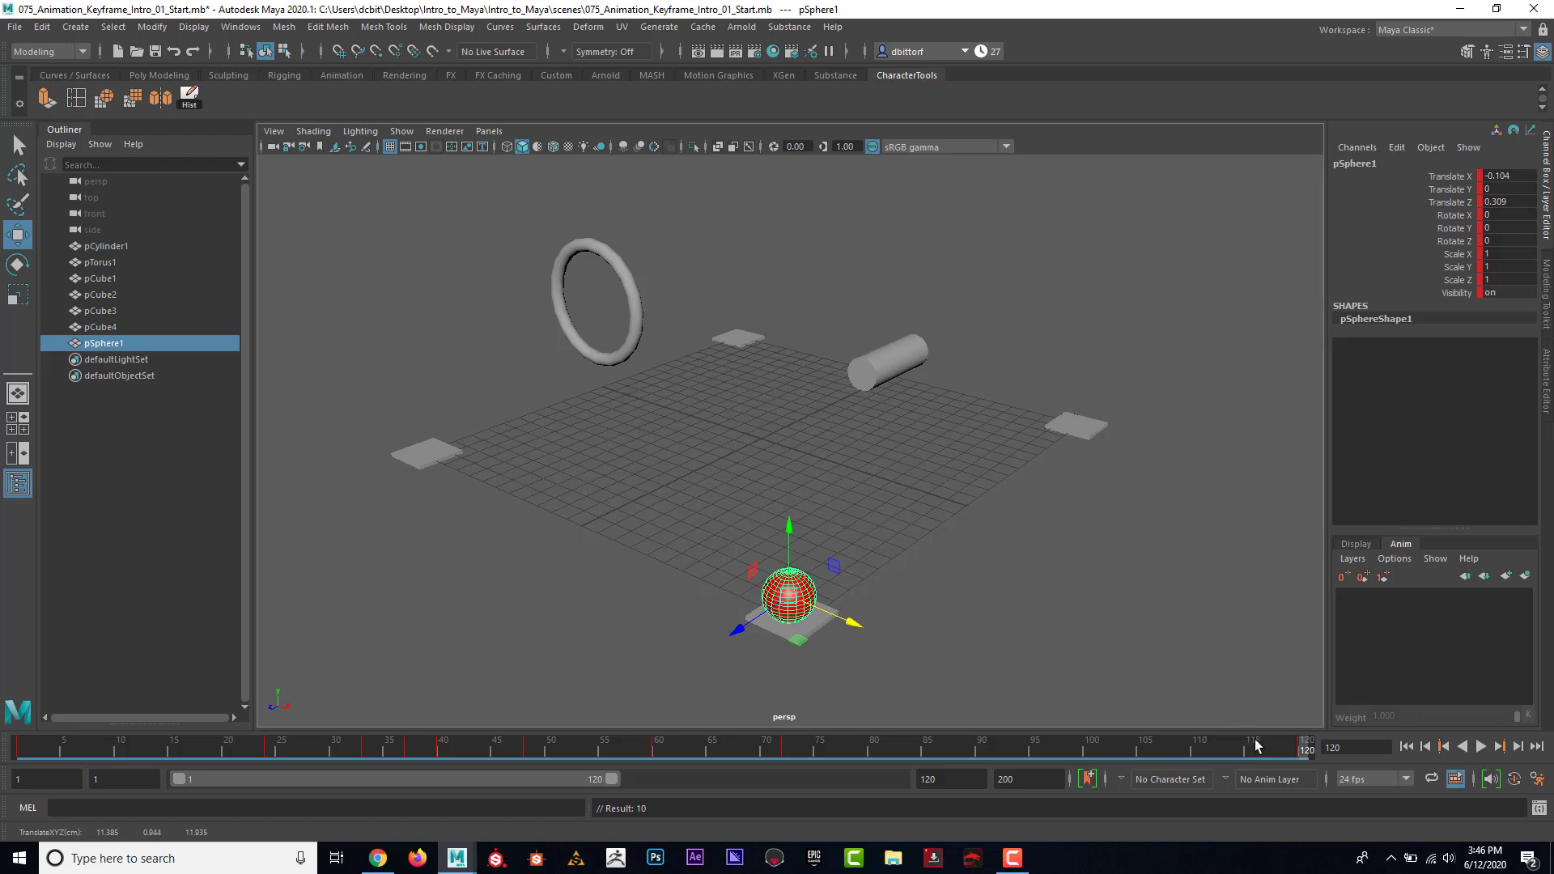
Check the sphere's pose at frame 72, play the full animation from frame 1, and return to frame 1.
{"action": "left_click", "coordinate": [787, 751]}
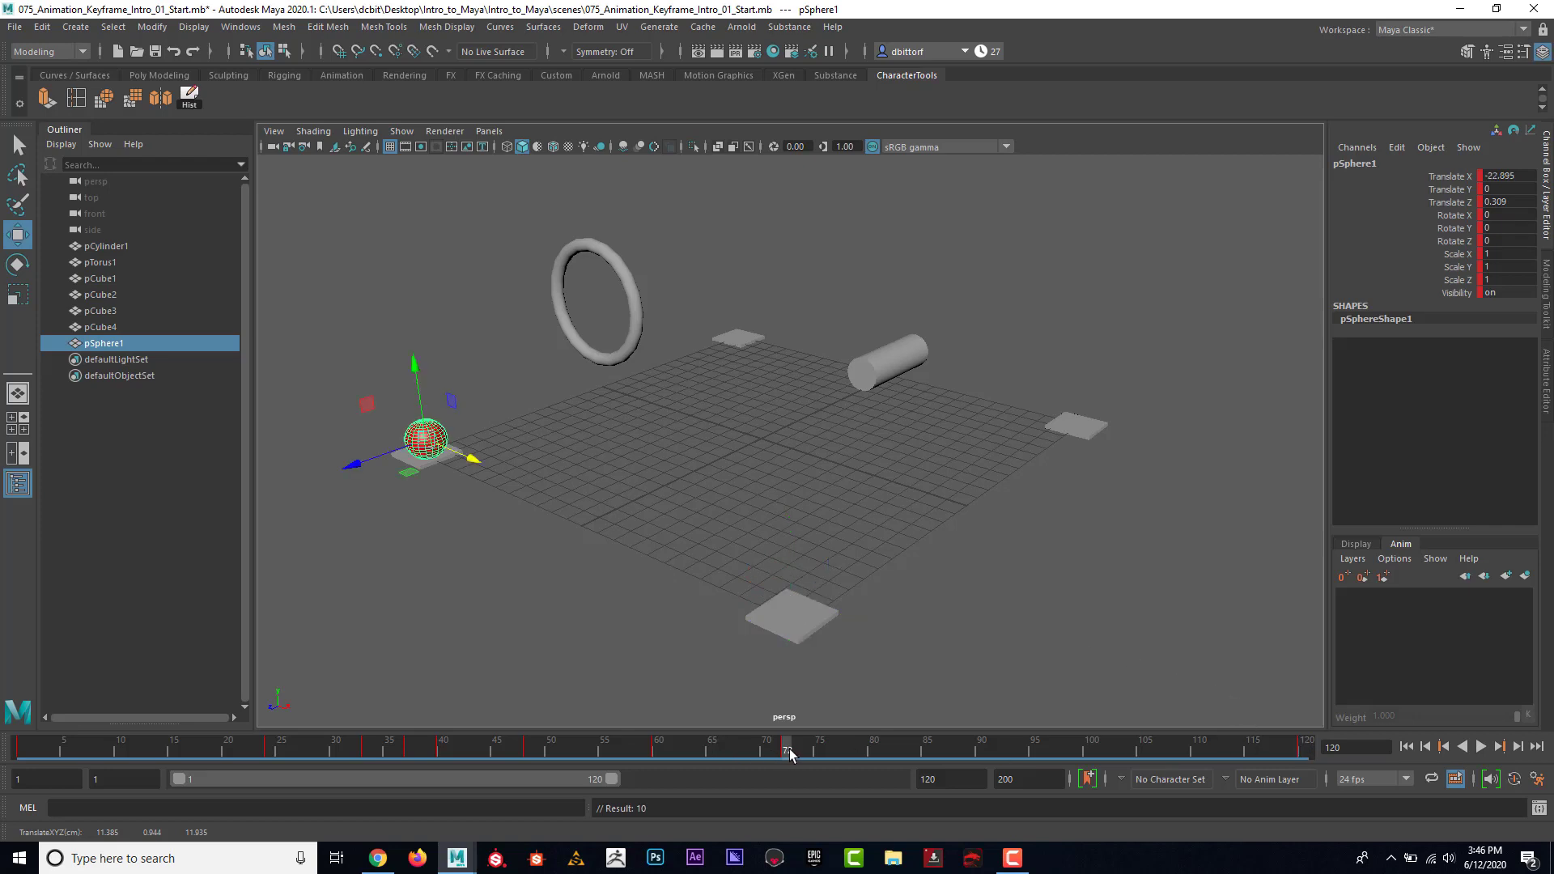
{"action": "mouse_move", "coordinate": [790, 755]}
{"action": "left_mouse_down"}
{"action": "mouse_move", "coordinate": [1293, 761]}
{"action": "mouse_move", "coordinate": [798, 748]}
{"action": "left_mouse_up"}
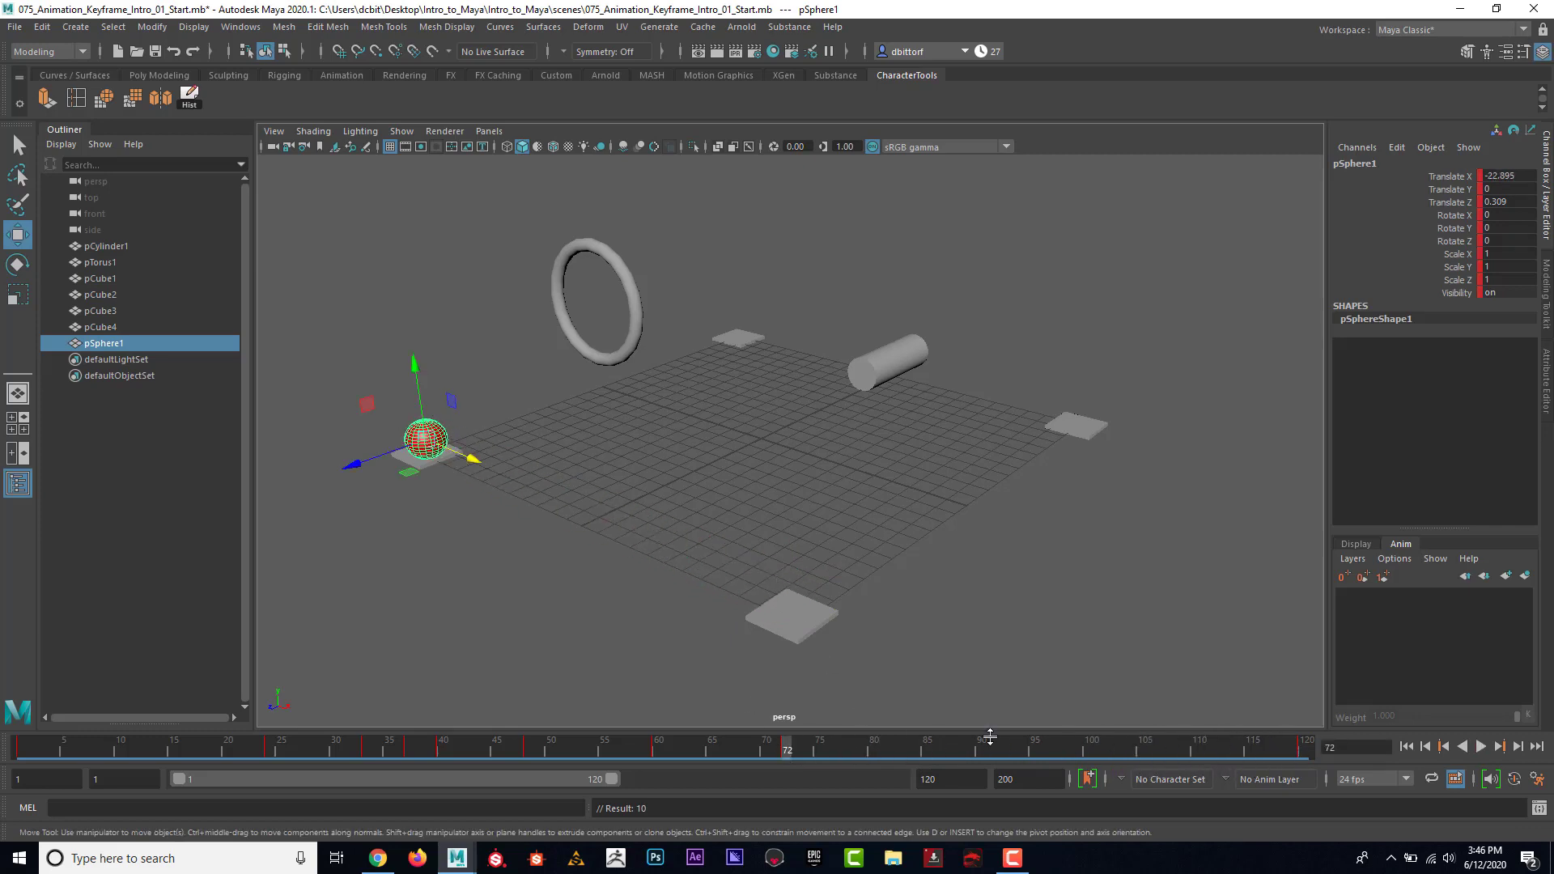
{"action": "left_click", "coordinate": [27, 742]}
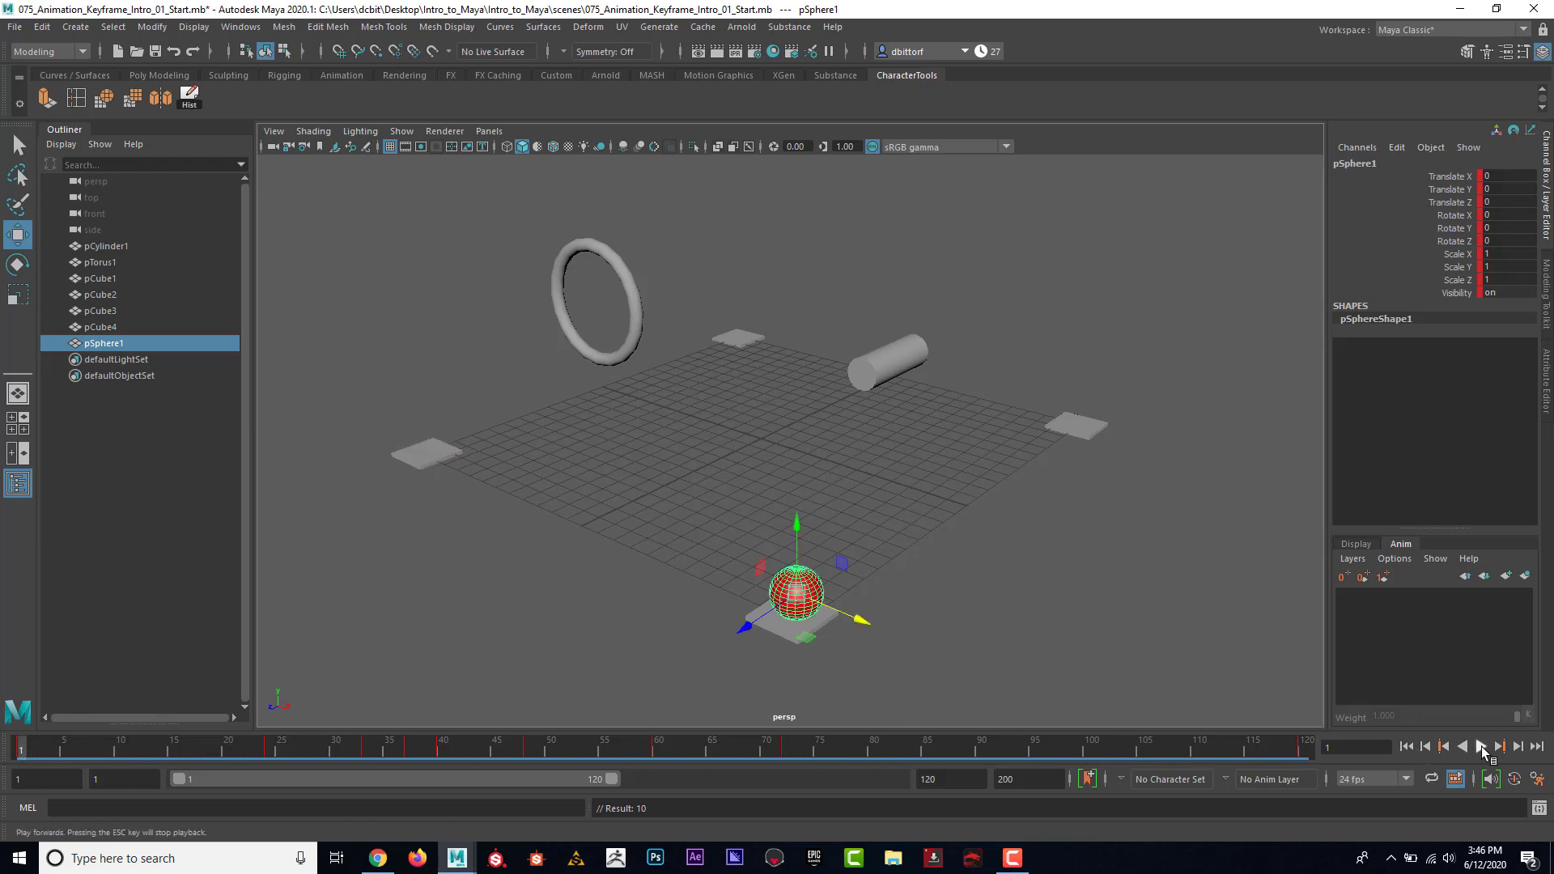
{"action": "left_click", "coordinate": [1481, 746]}
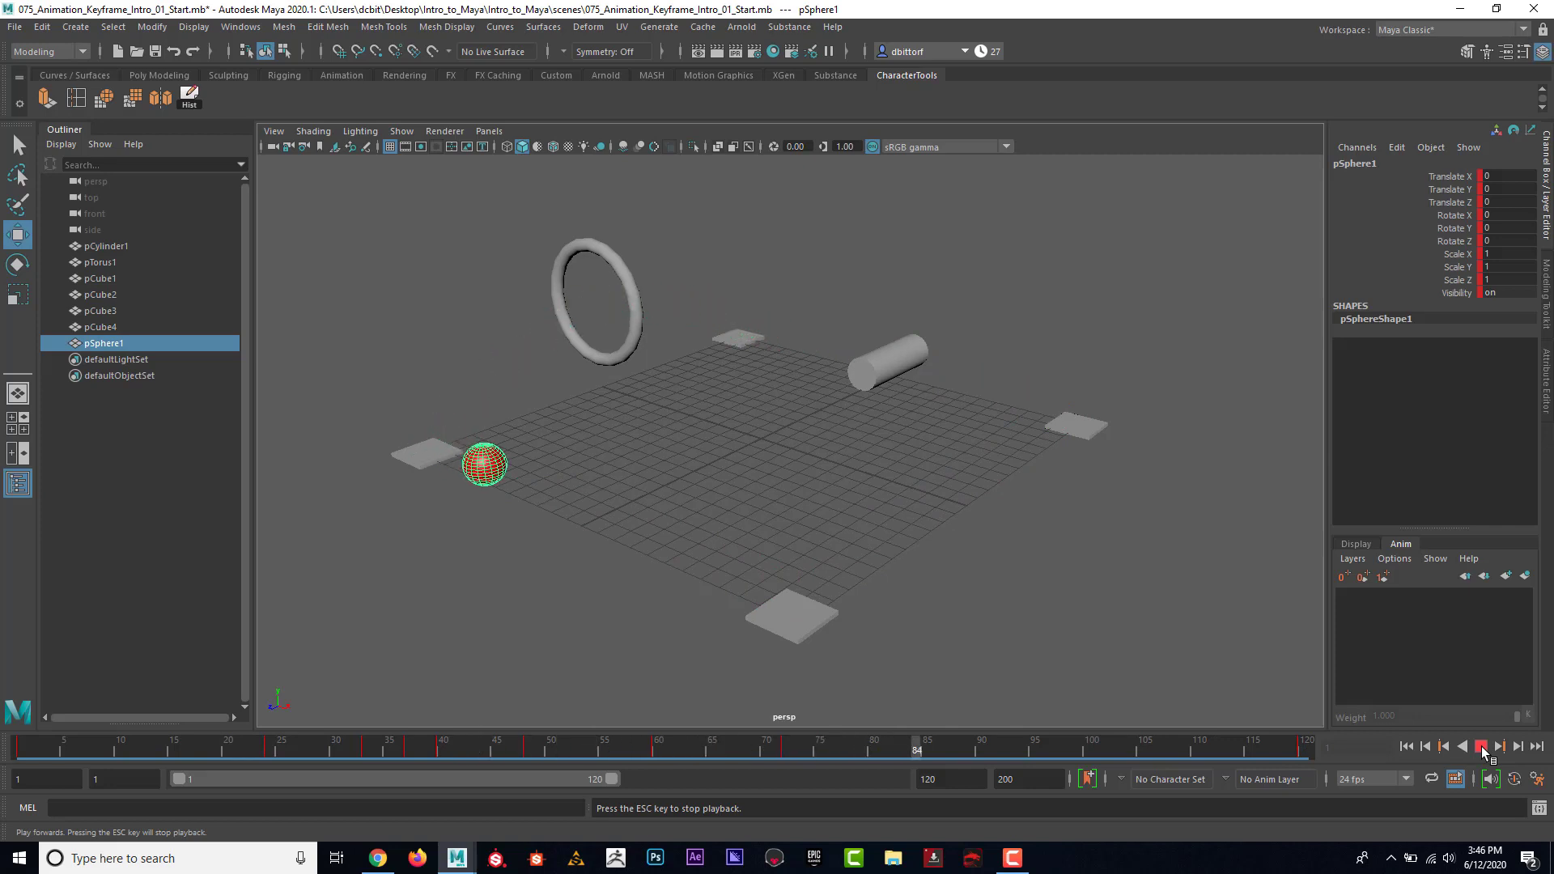
{"action": "left_click", "coordinate": [1484, 751]}
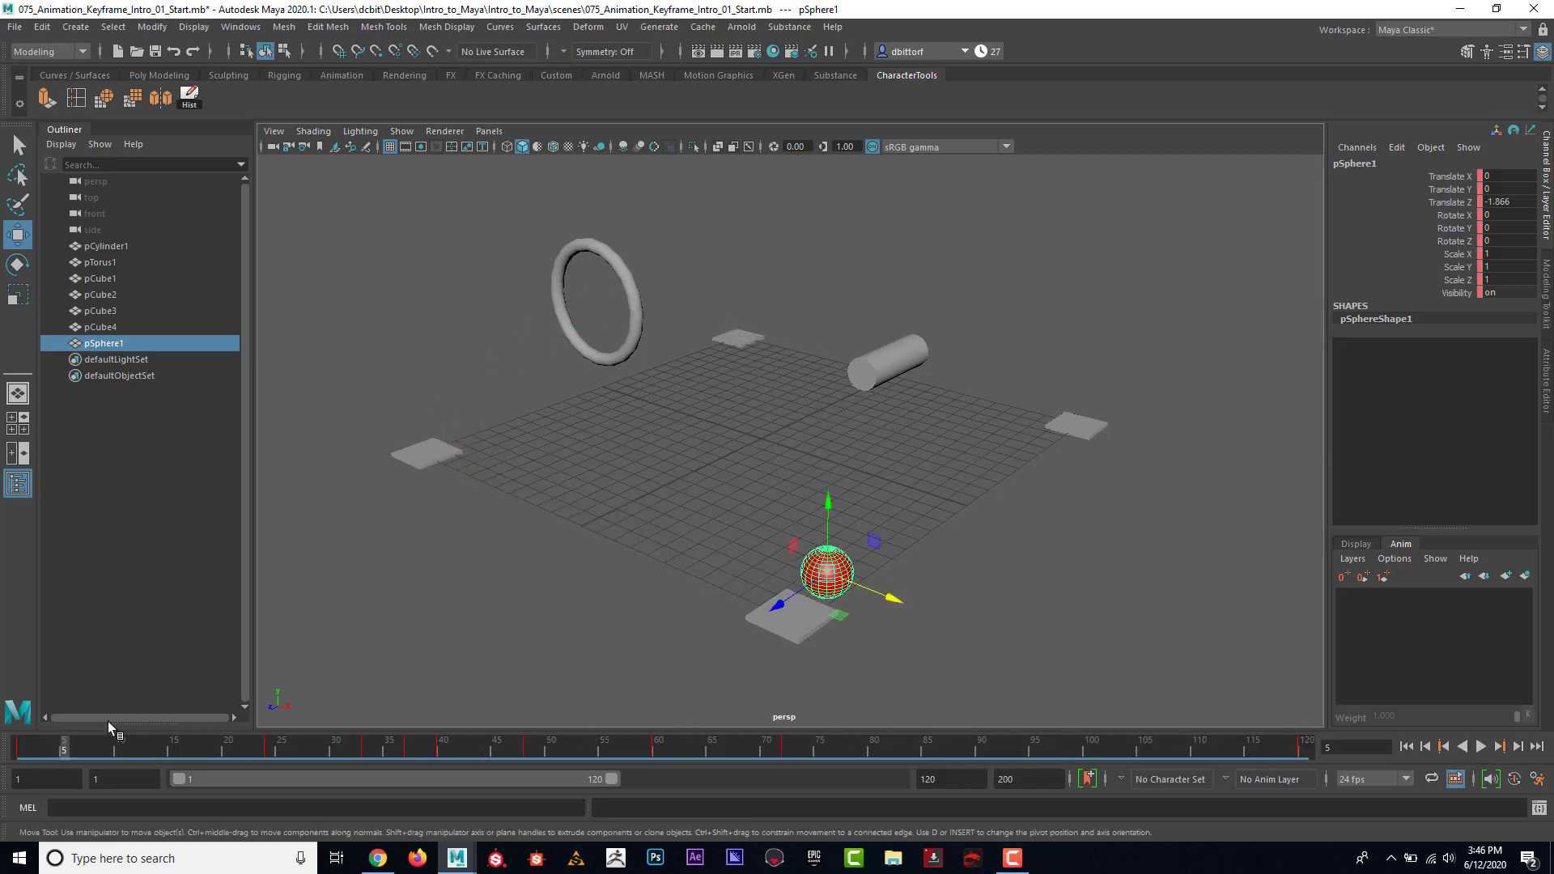
{"action": "left_click_drag", "start_coordinate": [60, 742], "coordinate": [20, 742]}
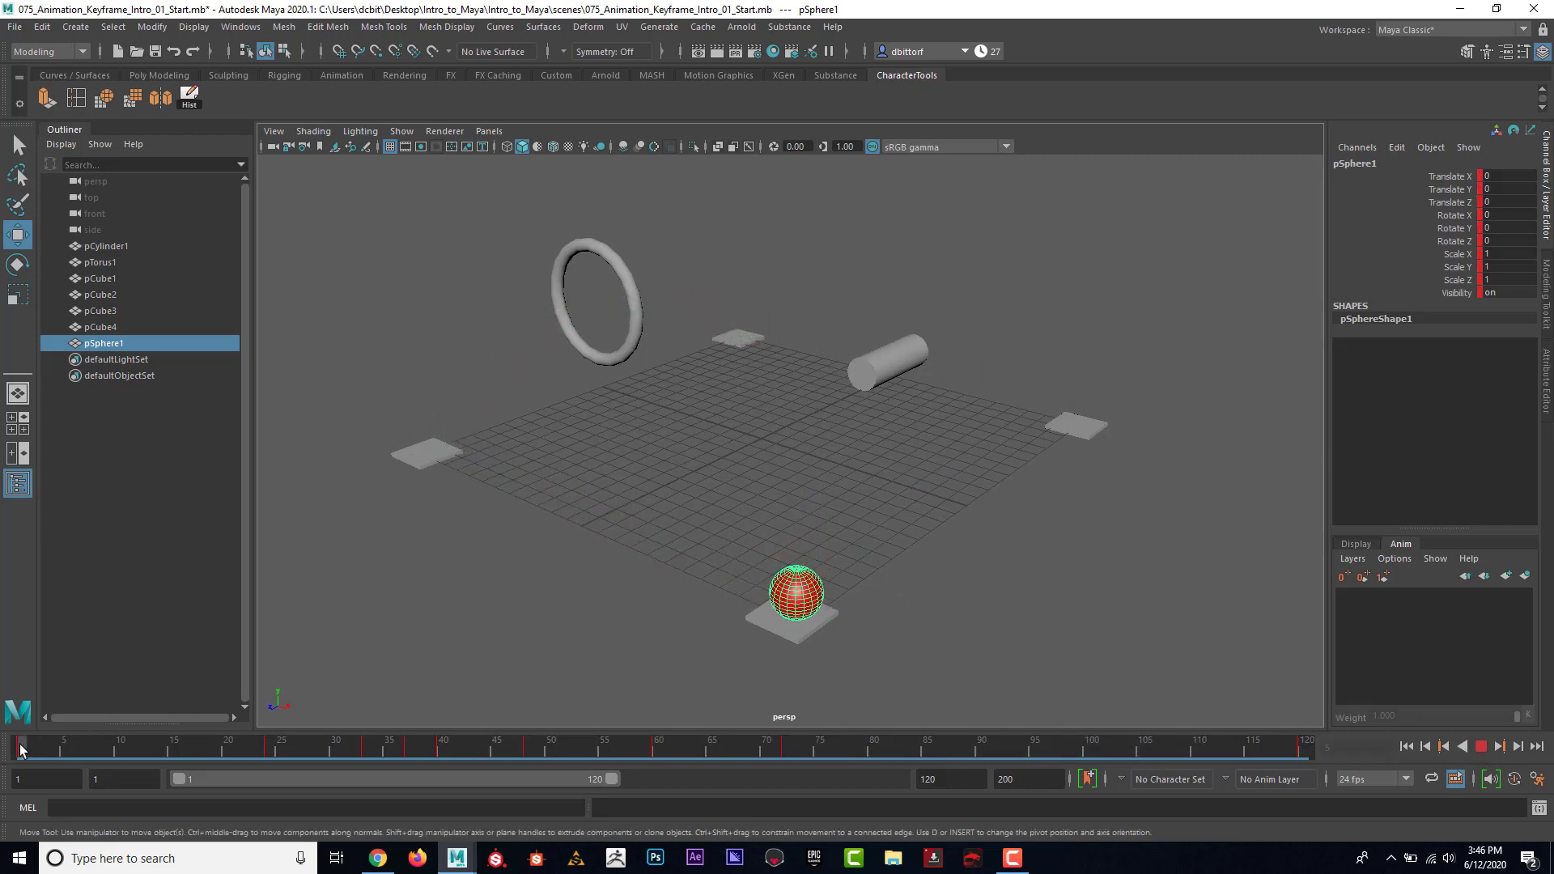
Select the ring, scrub the timeline back to frame 1, and key all the ring's channels there.
{"action": "left_click", "coordinate": [595, 248]}
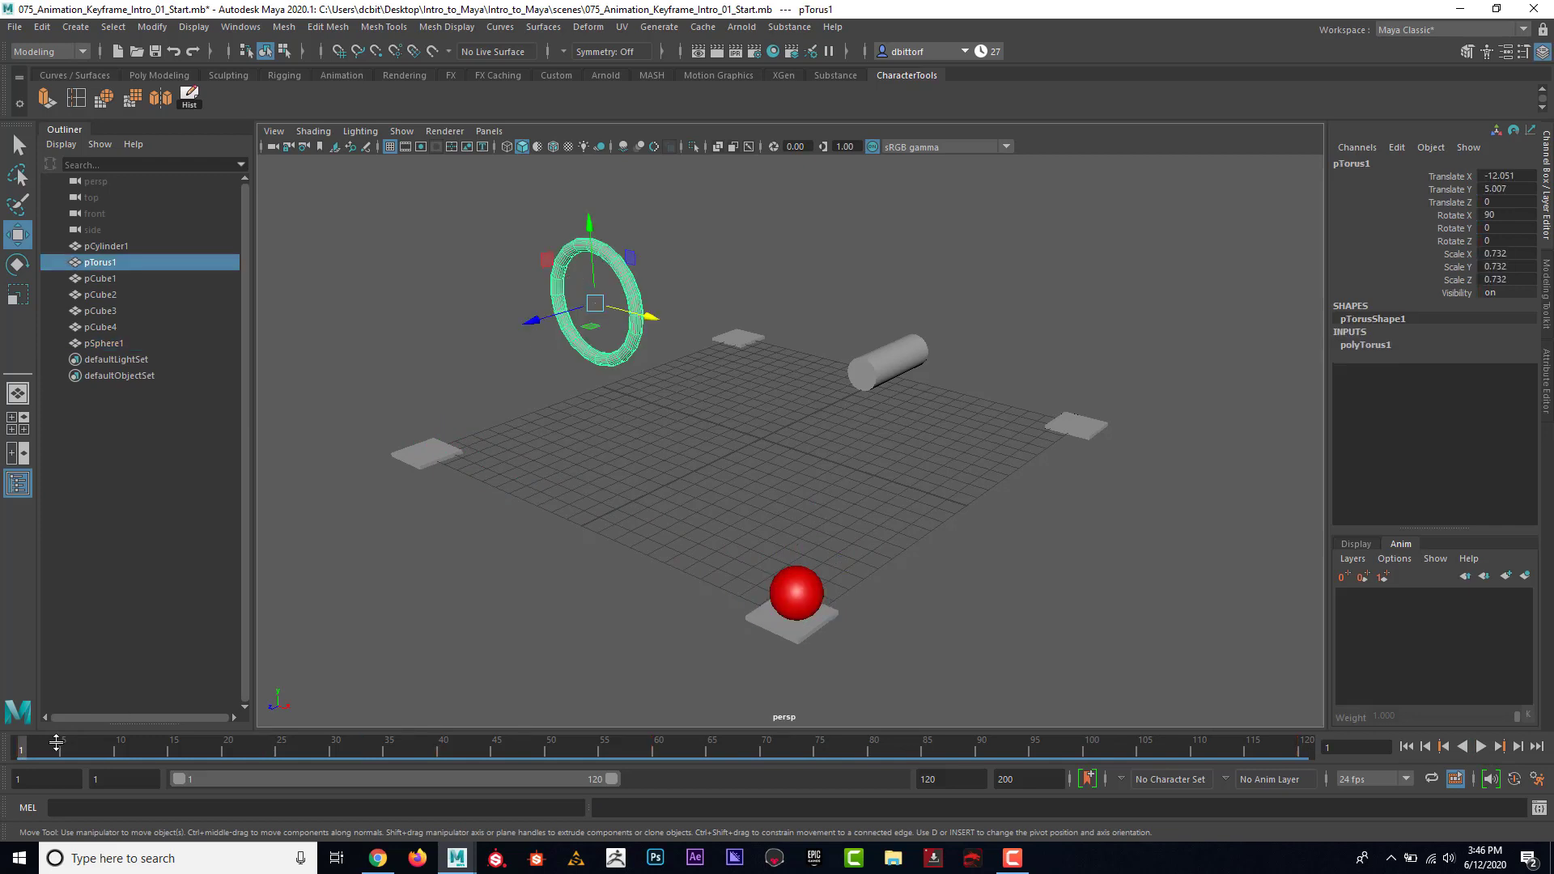
{"action": "key", "text": "alt+v"}
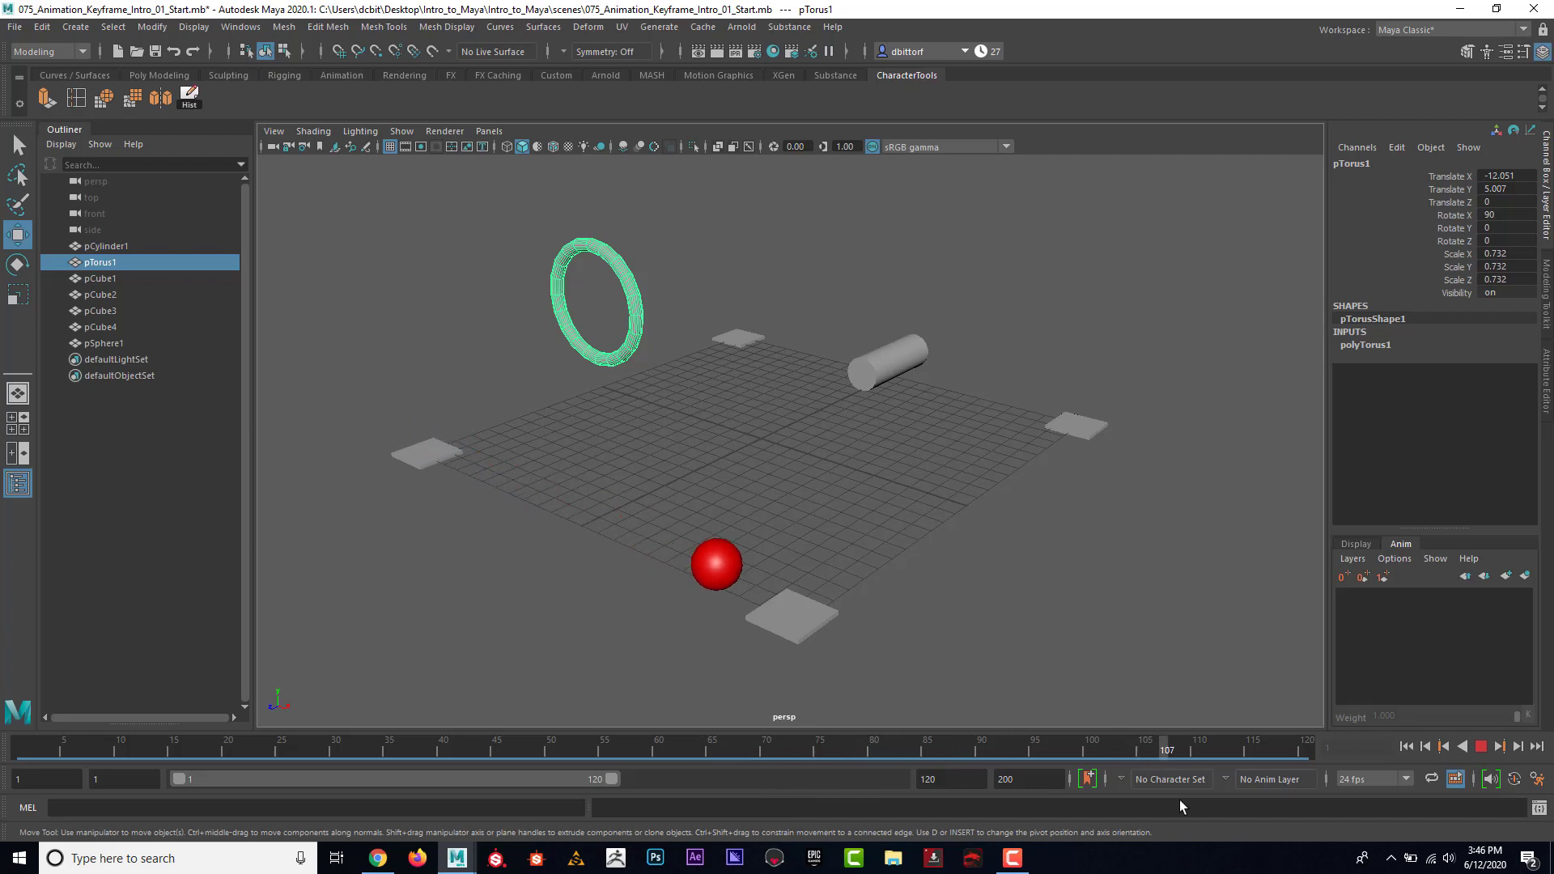
{"action": "mouse_move", "coordinate": [1246, 748]}
{"action": "left_mouse_down"}
{"action": "mouse_move", "coordinate": [830, 765]}
{"action": "mouse_move", "coordinate": [28, 753]}
{"action": "mouse_move", "coordinate": [547, 741]}
{"action": "mouse_move", "coordinate": [508, 735]}
{"action": "mouse_move", "coordinate": [21, 747]}
{"action": "left_mouse_up"}
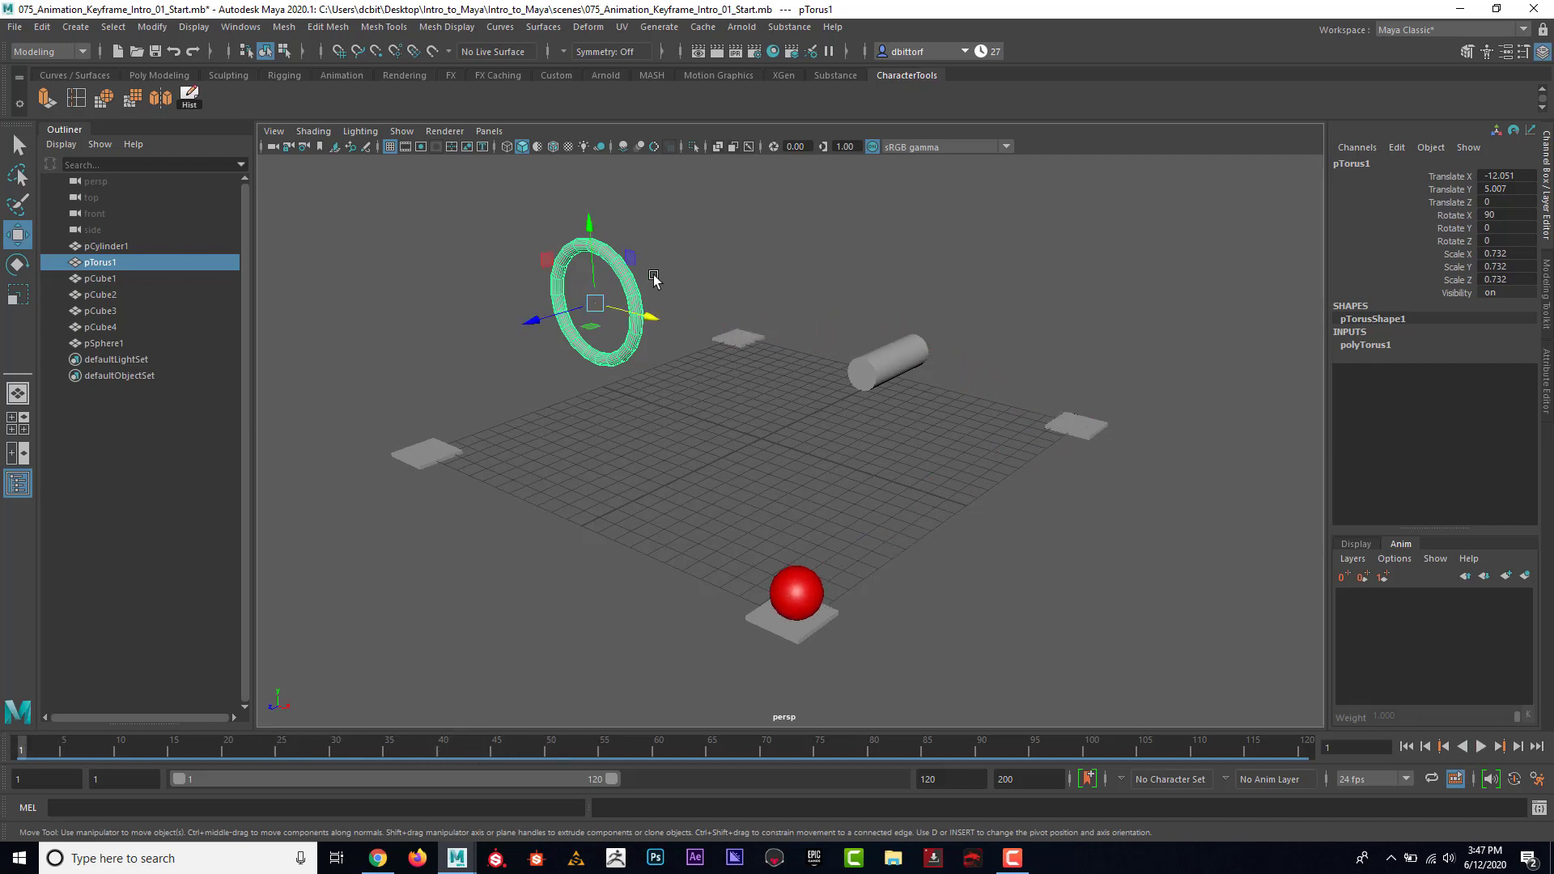
{"action": "left_click", "coordinate": [18, 264]}
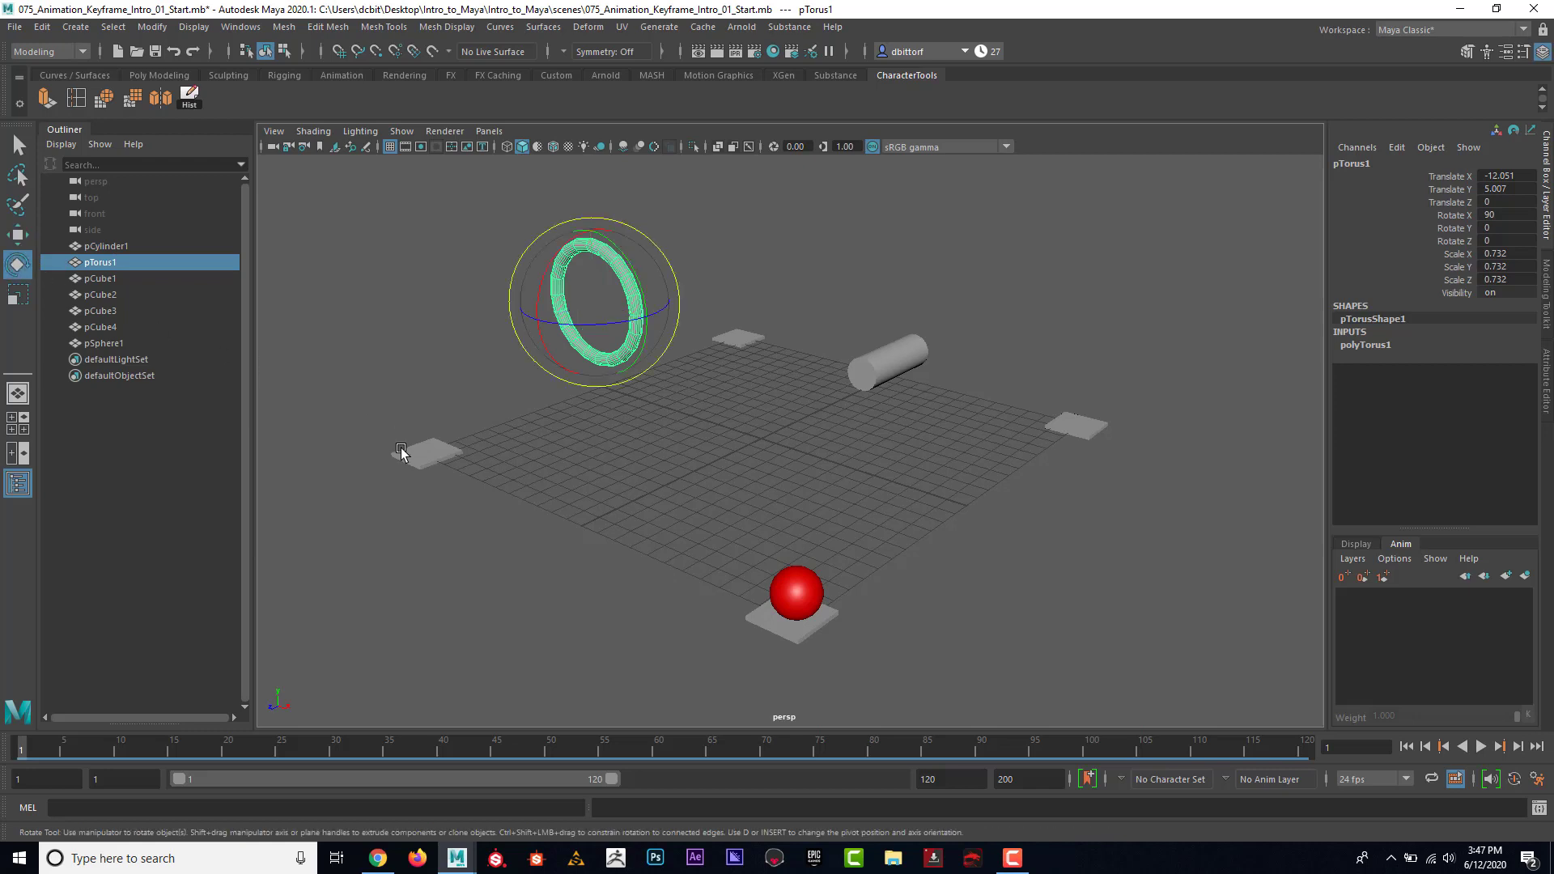
{"action": "key", "text": "s"}
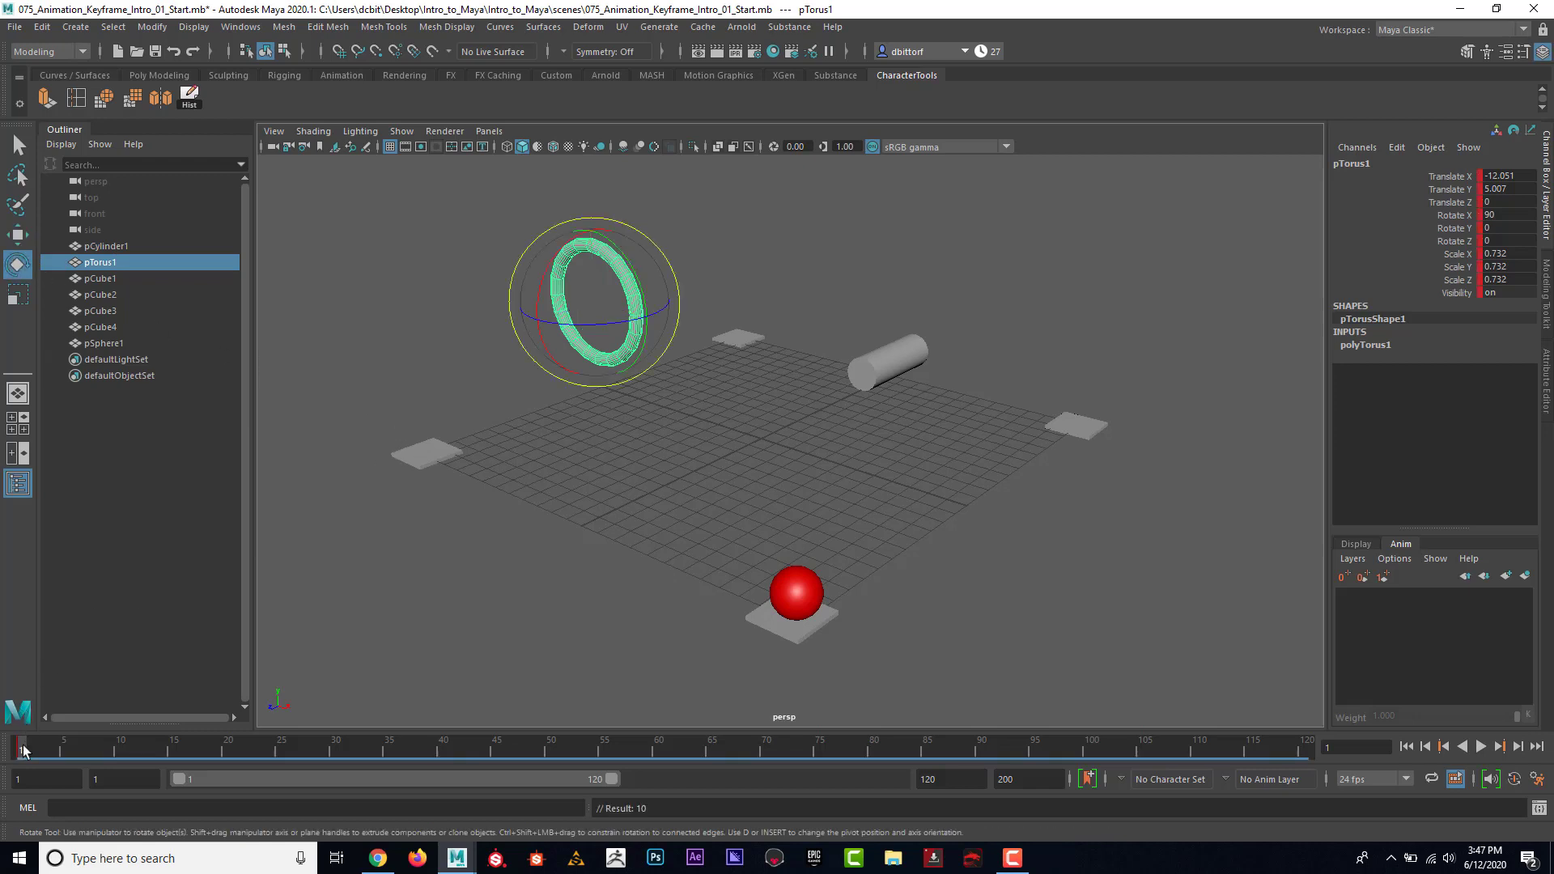
At frame 24, rotate the ring about its Y axis and set its Rotate Y to 360.
{"action": "key", "text": "alt+v"}
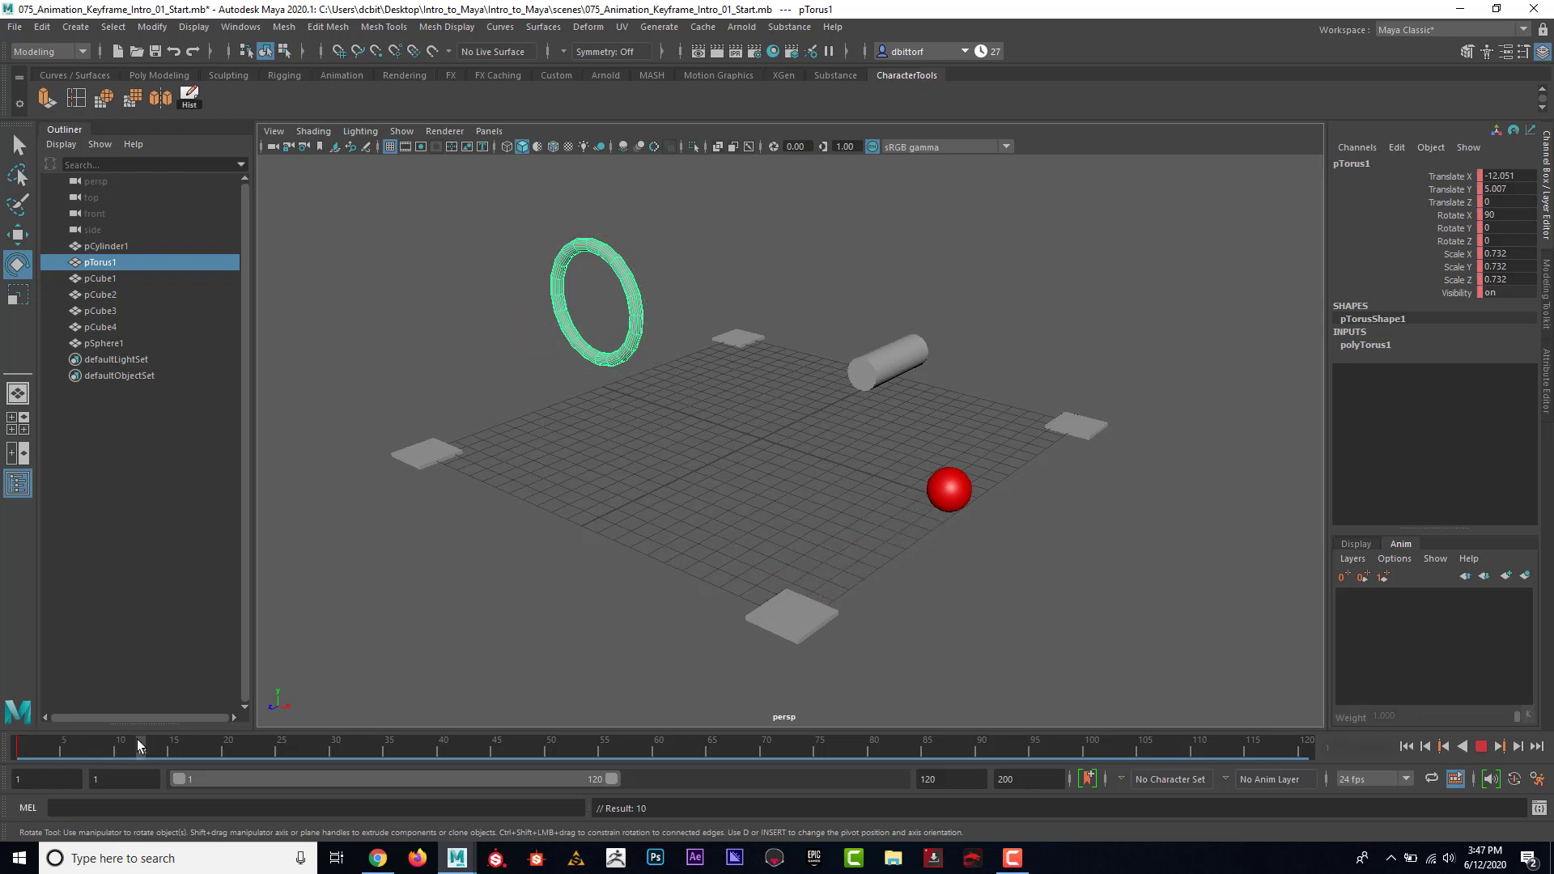
{"action": "left_click_drag", "start_coordinate": [227, 745], "coordinate": [275, 746]}
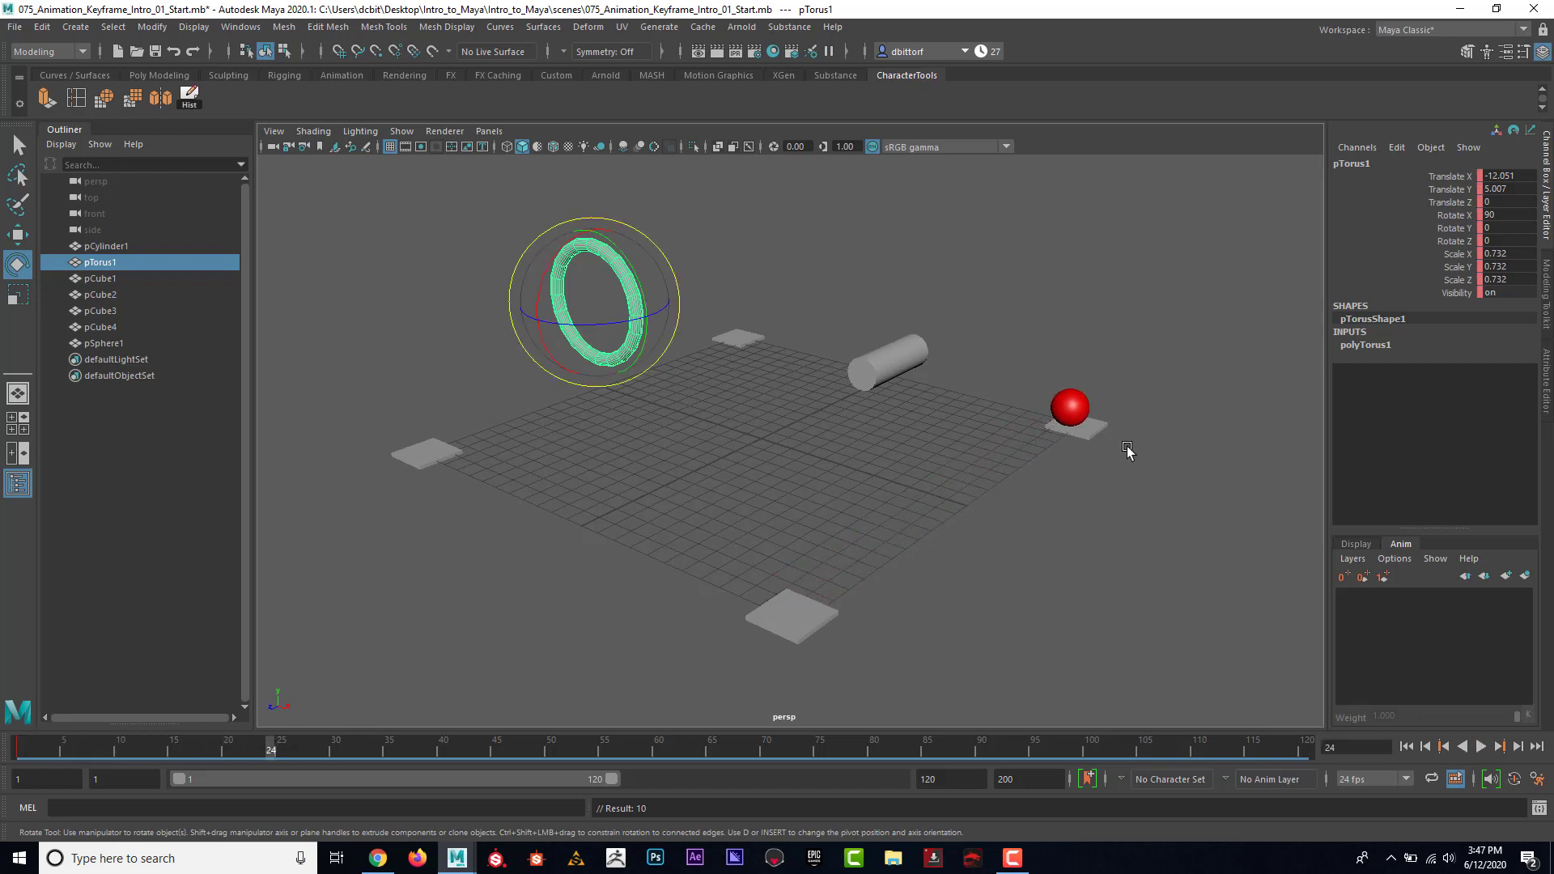
{"action": "left_click_drag", "start_coordinate": [625, 311], "coordinate": [668, 307]}
{"action": "double_click", "coordinate": [1493, 228]}
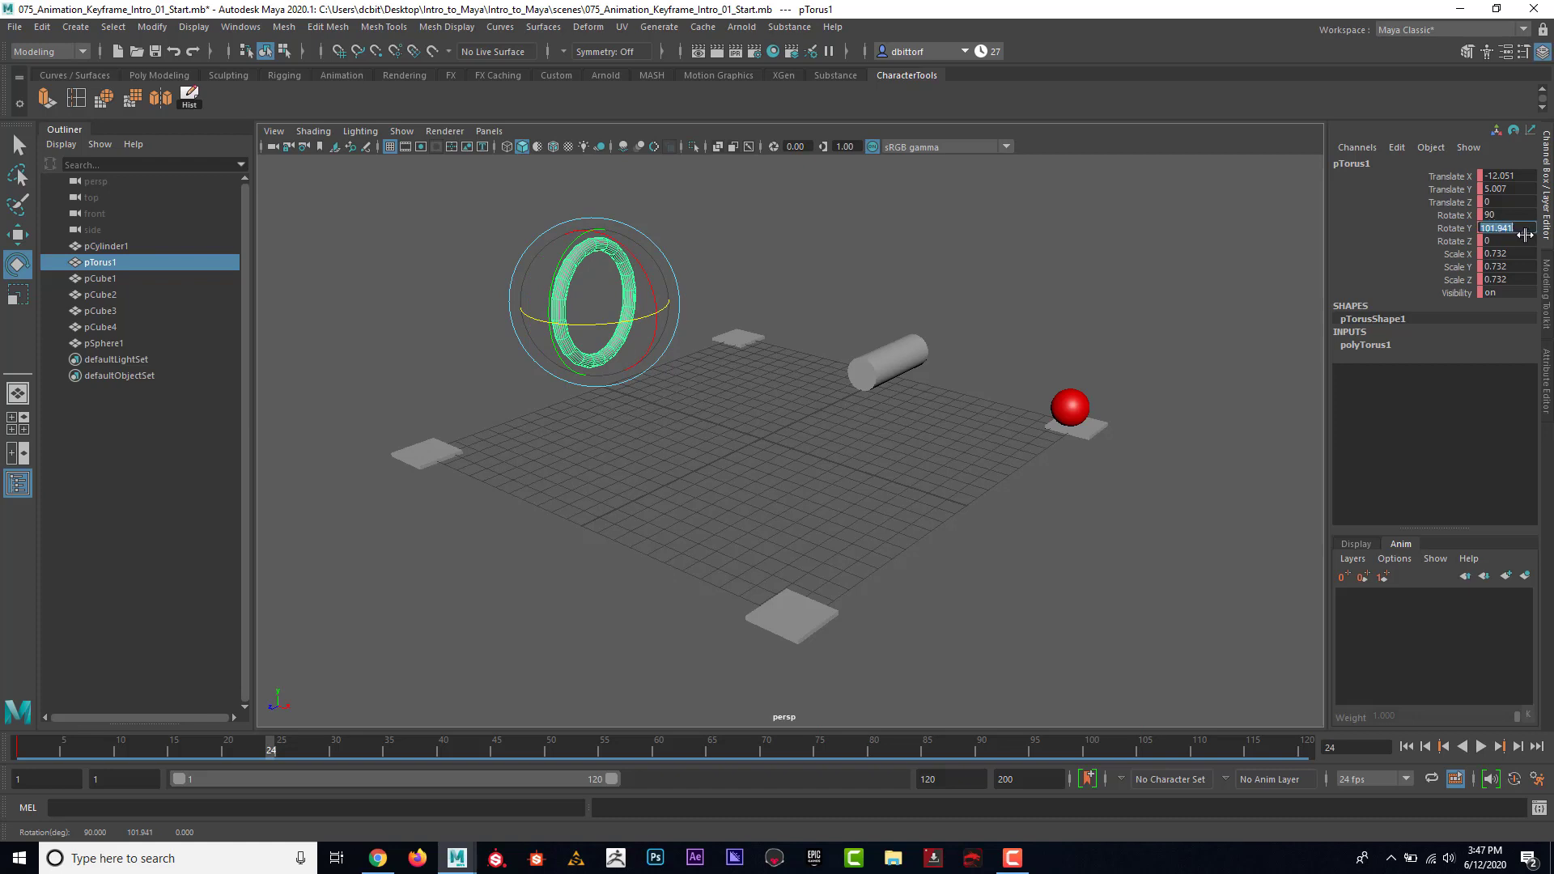
{"action": "type", "text": "36"}
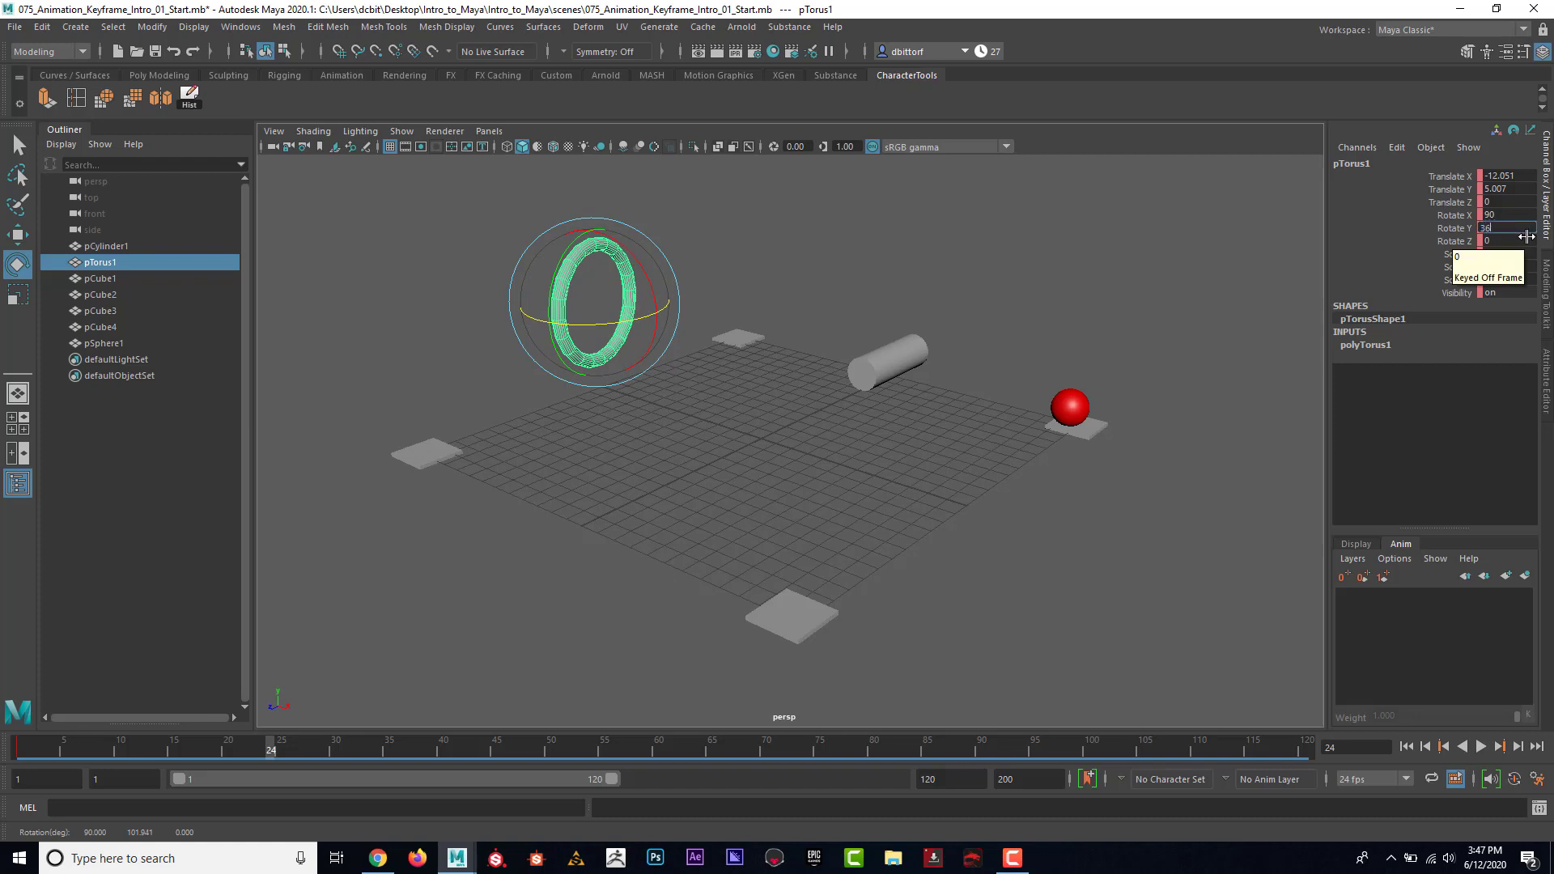
{"action": "key", "text": "Return"}
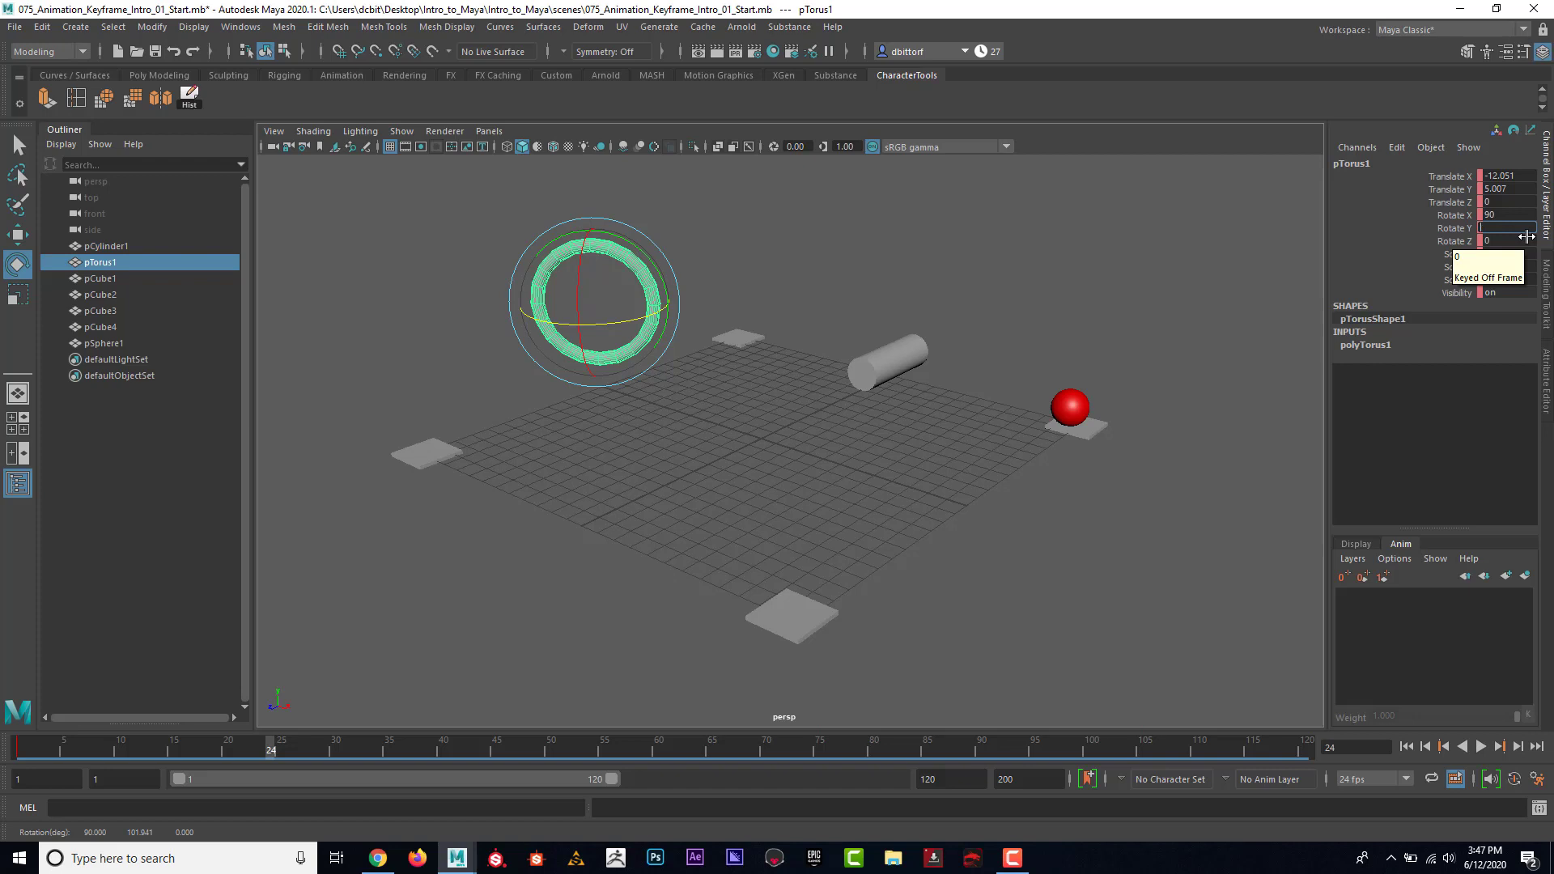
{"action": "type", "text": "0"}
{"action": "key", "text": "Return"}
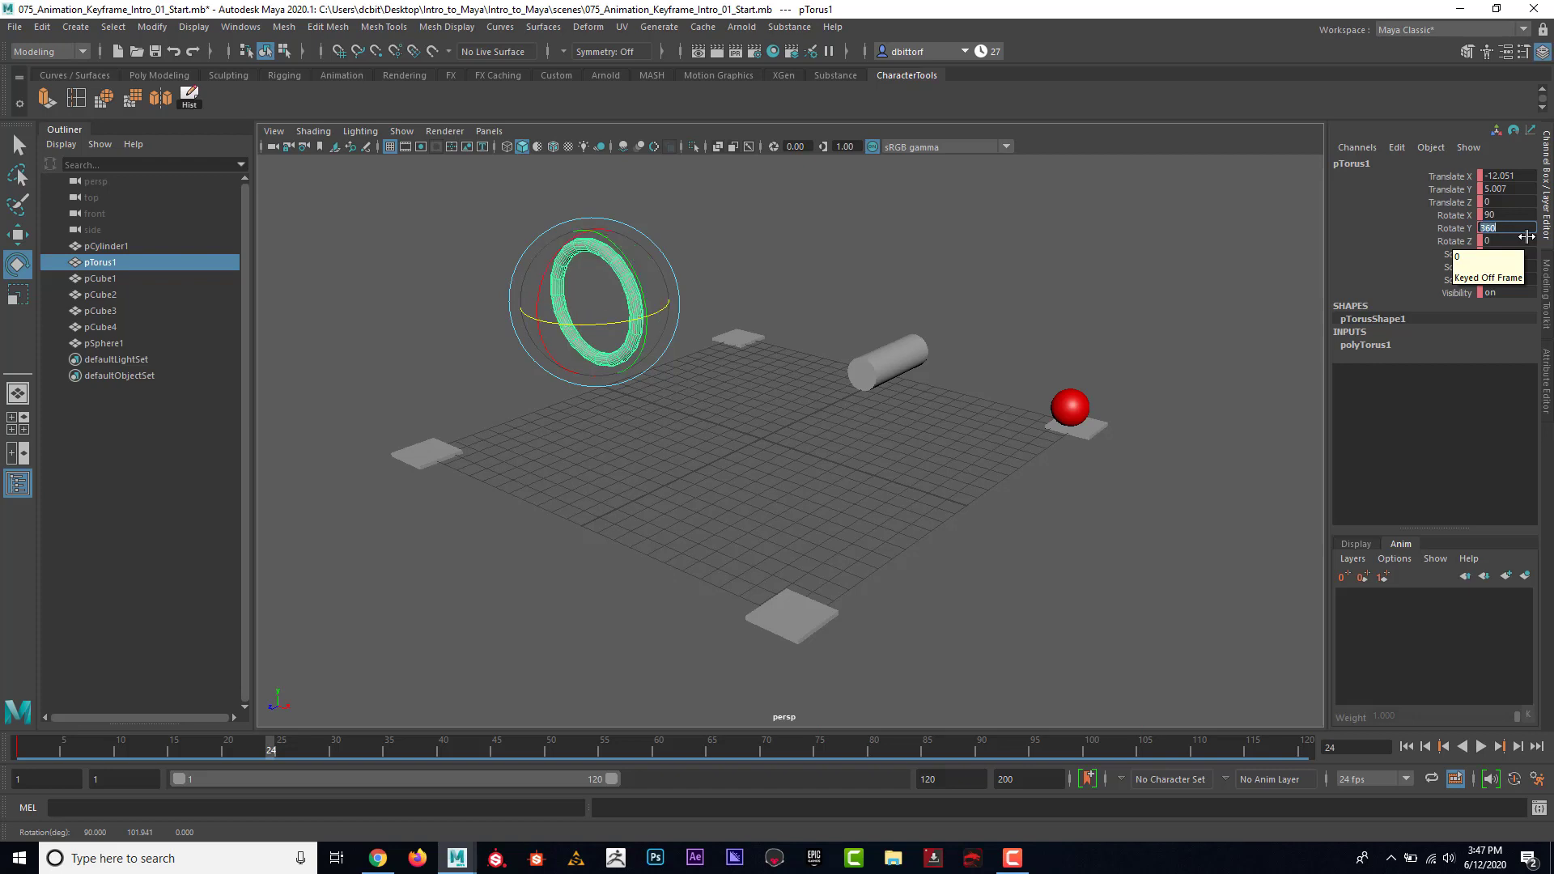
Key only the ring's Rotate Y channel at frame 24 and scrub the spin between frames 1 and 24.
{"action": "left_click", "coordinate": [1456, 229]}
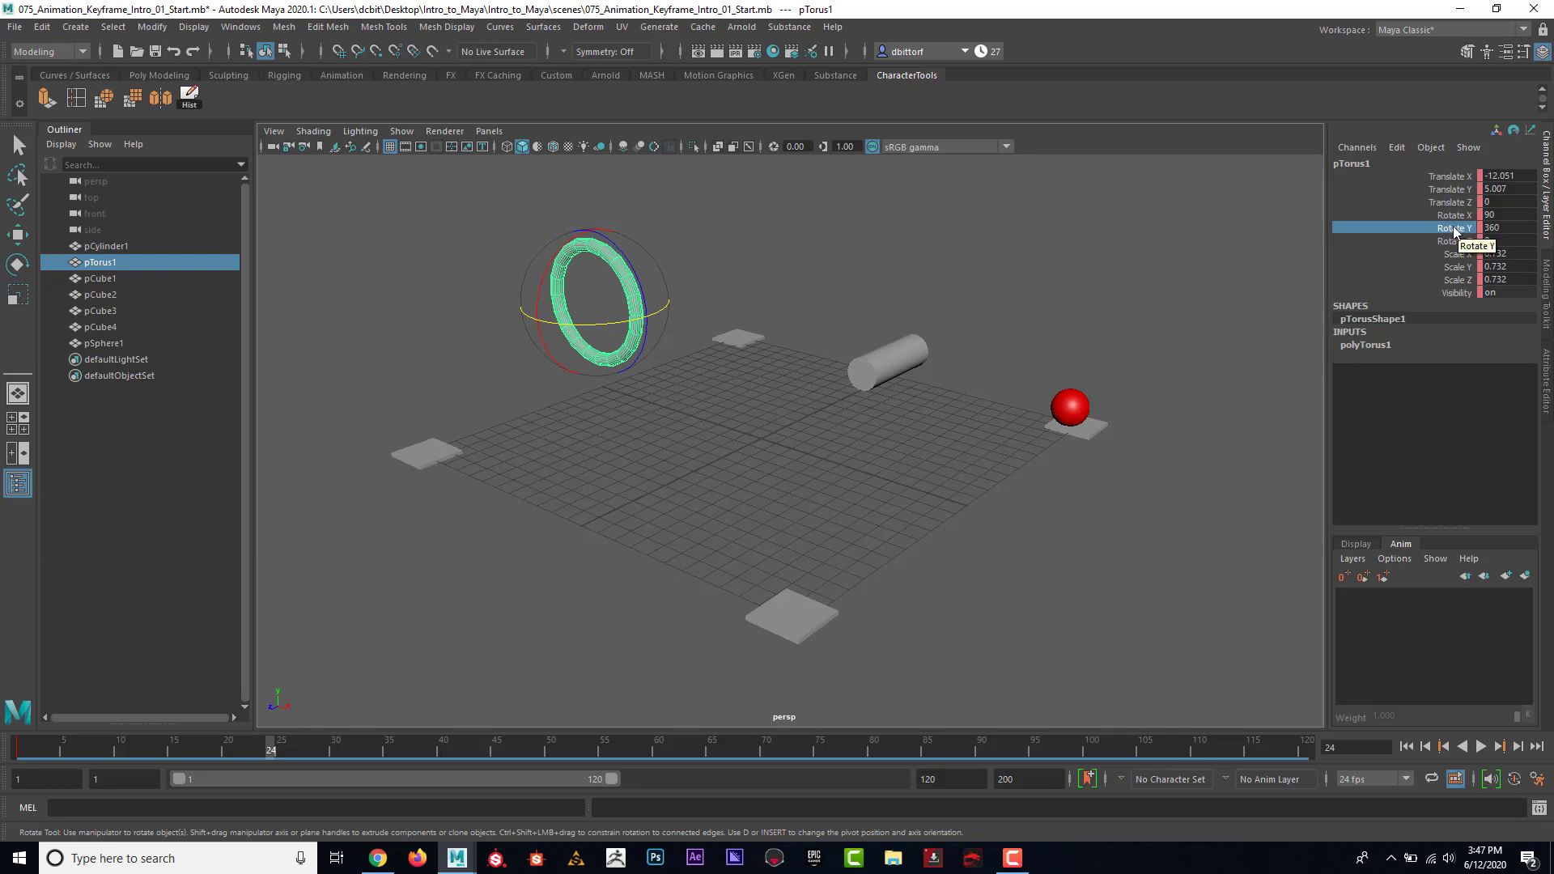
{"action": "right_click", "coordinate": [1453, 233]}
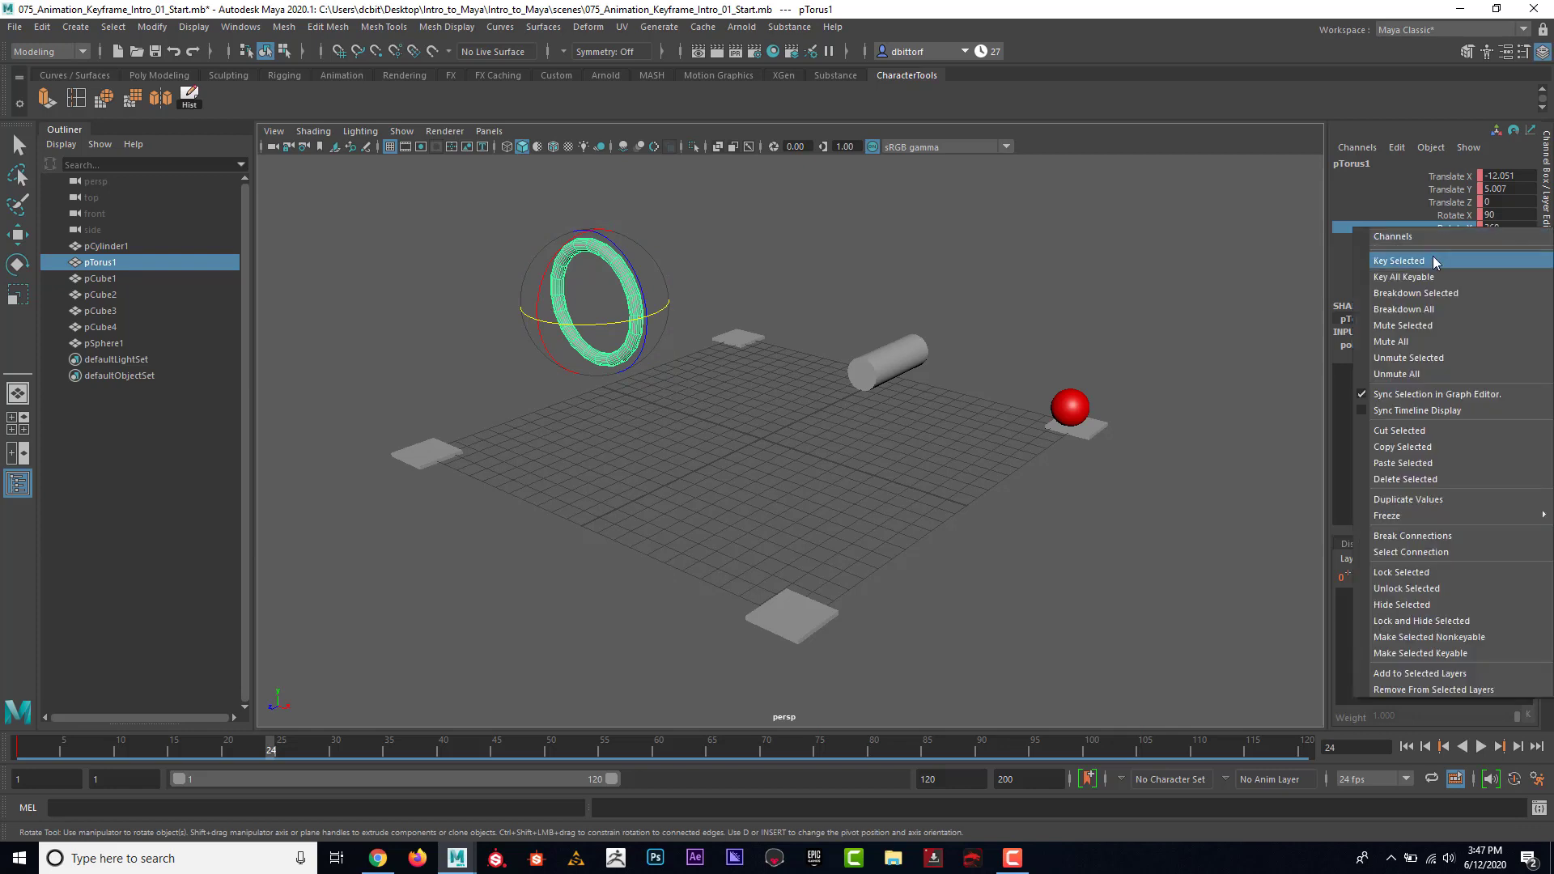
{"action": "left_click", "coordinate": [1437, 259]}
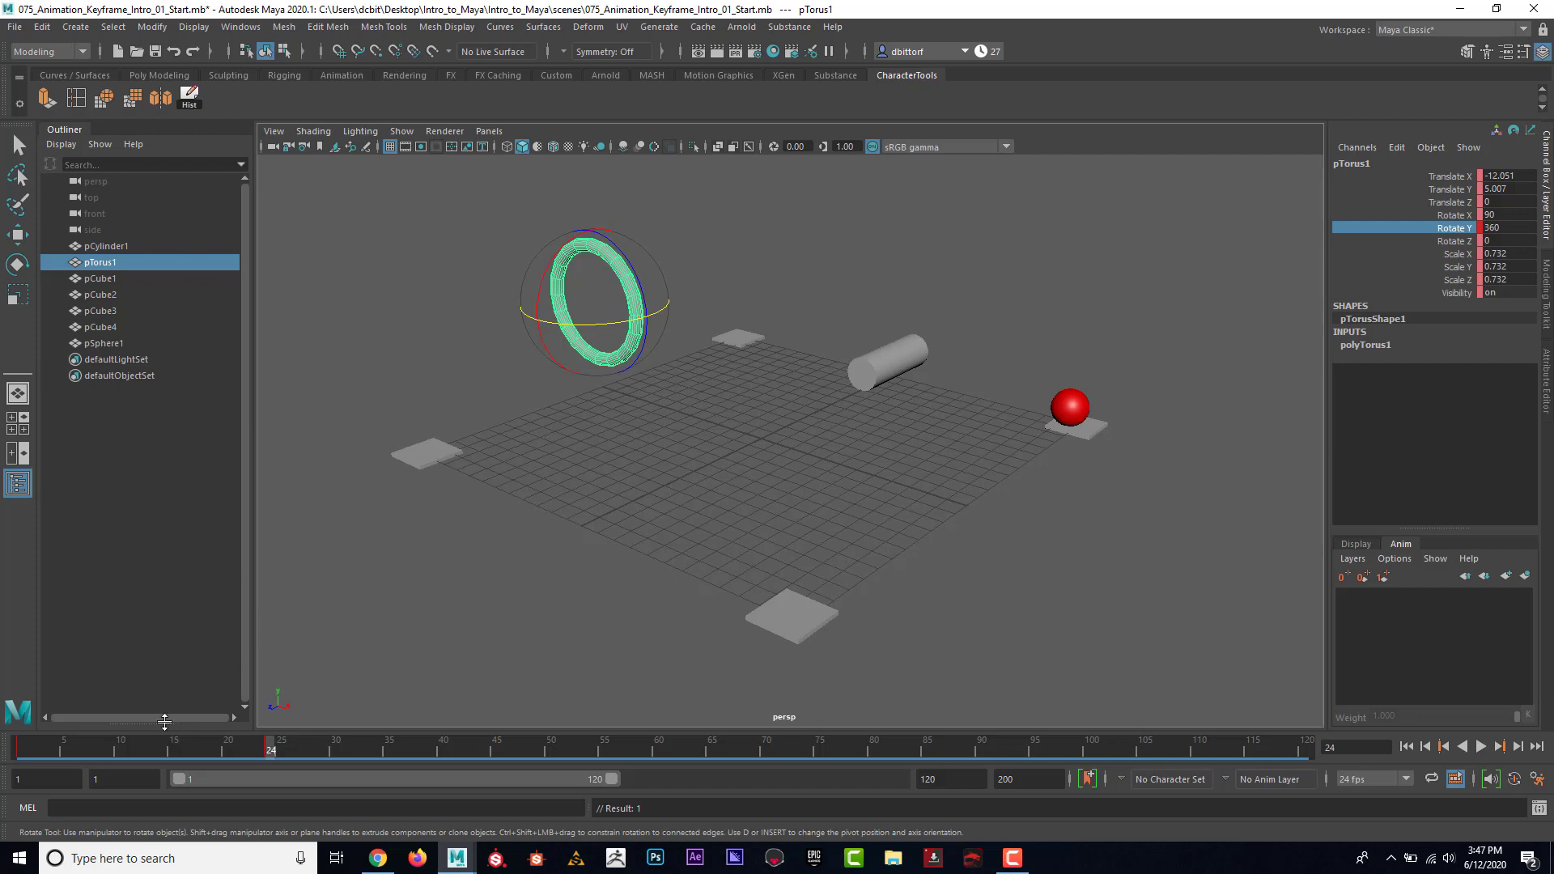
{"action": "key", "text": "alt+v"}
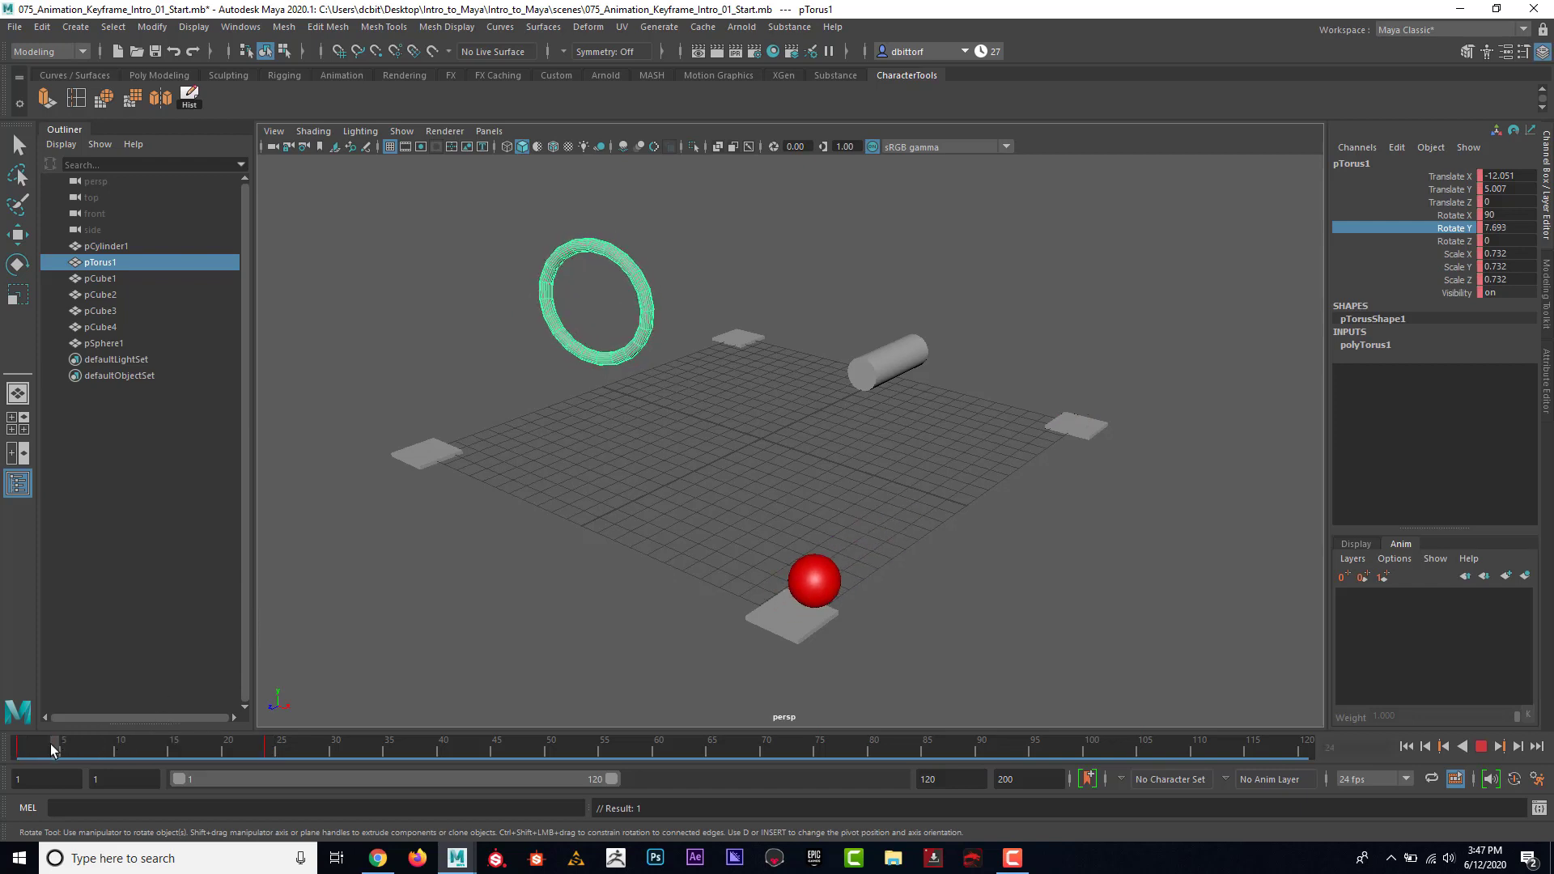
{"action": "left_click_drag", "start_coordinate": [50, 744], "coordinate": [274, 737]}
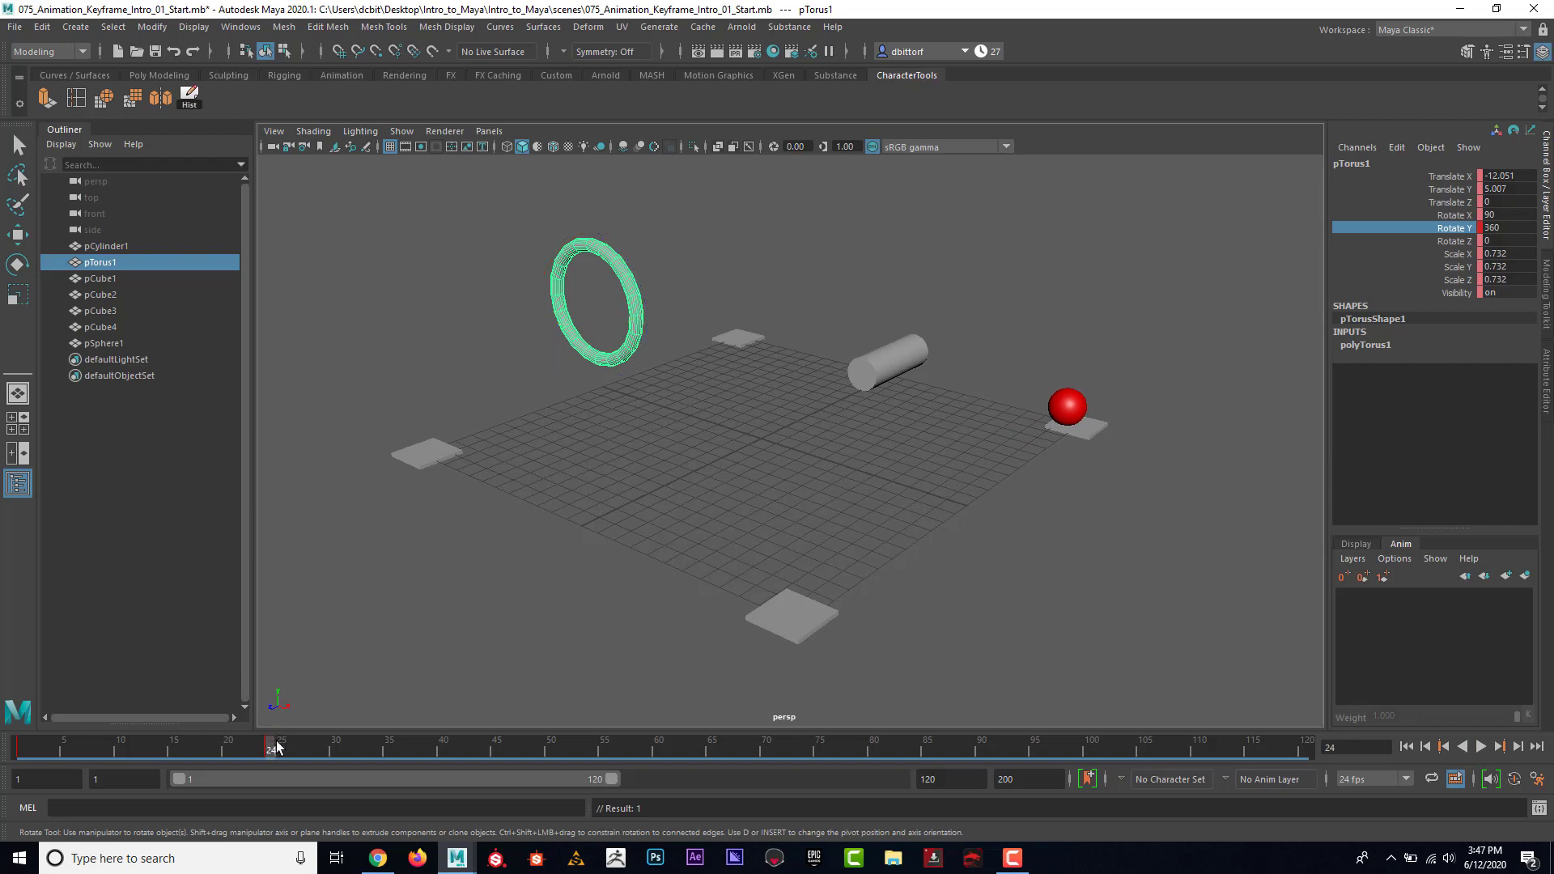
At frame 48, set the ring's Rotate Y to 720 and key only that channel.
{"action": "left_click_drag", "start_coordinate": [274, 746], "coordinate": [527, 753]}
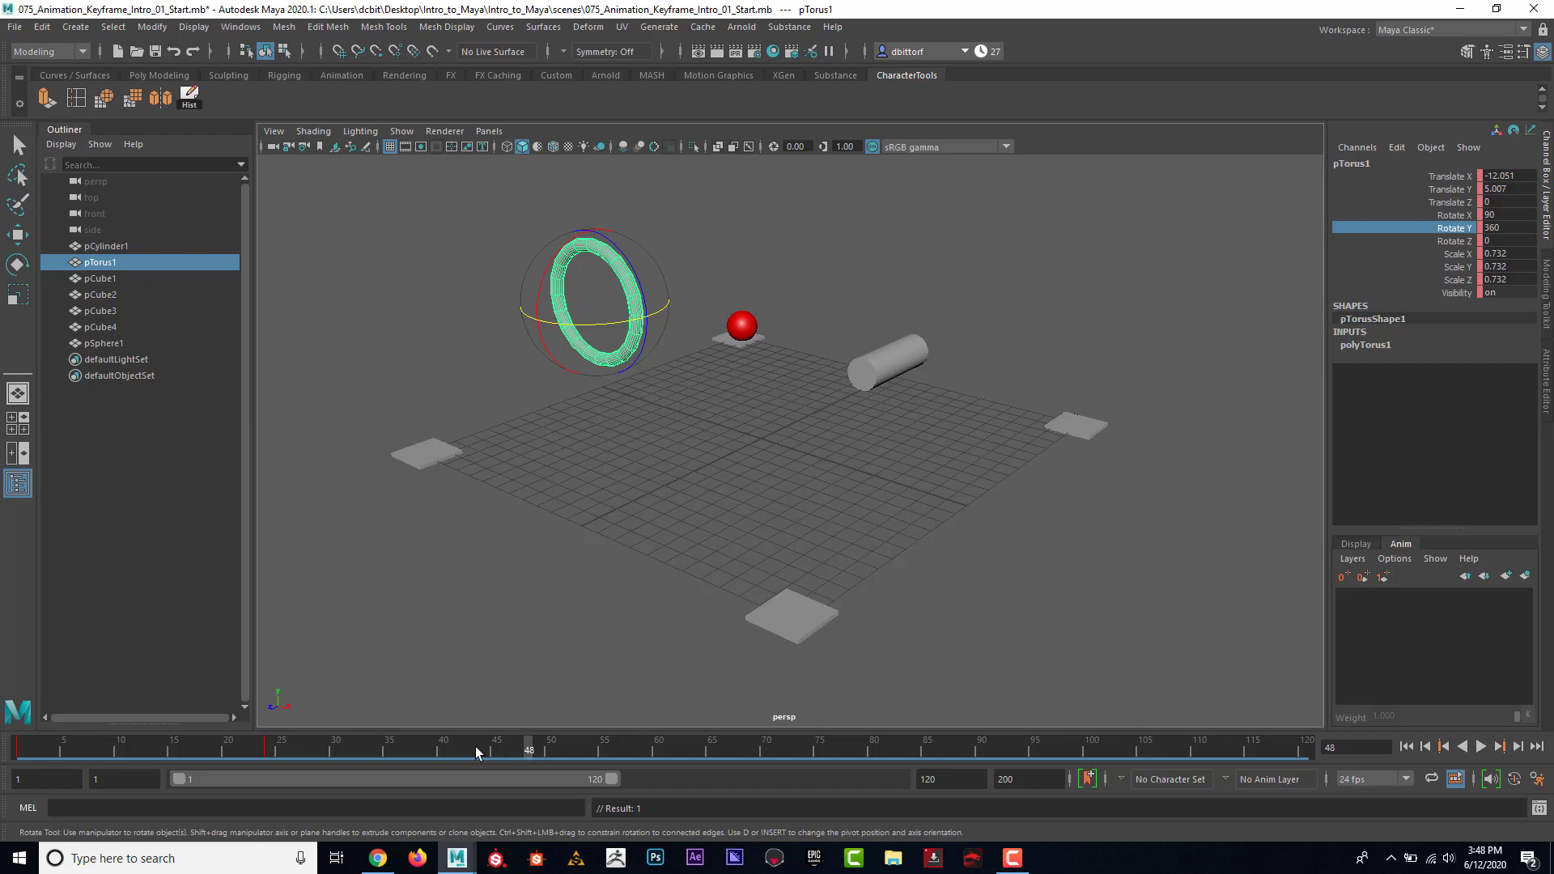
{"action": "left_click_drag", "start_coordinate": [603, 323], "coordinate": [653, 319]}
{"action": "left_click", "coordinate": [1497, 227]}
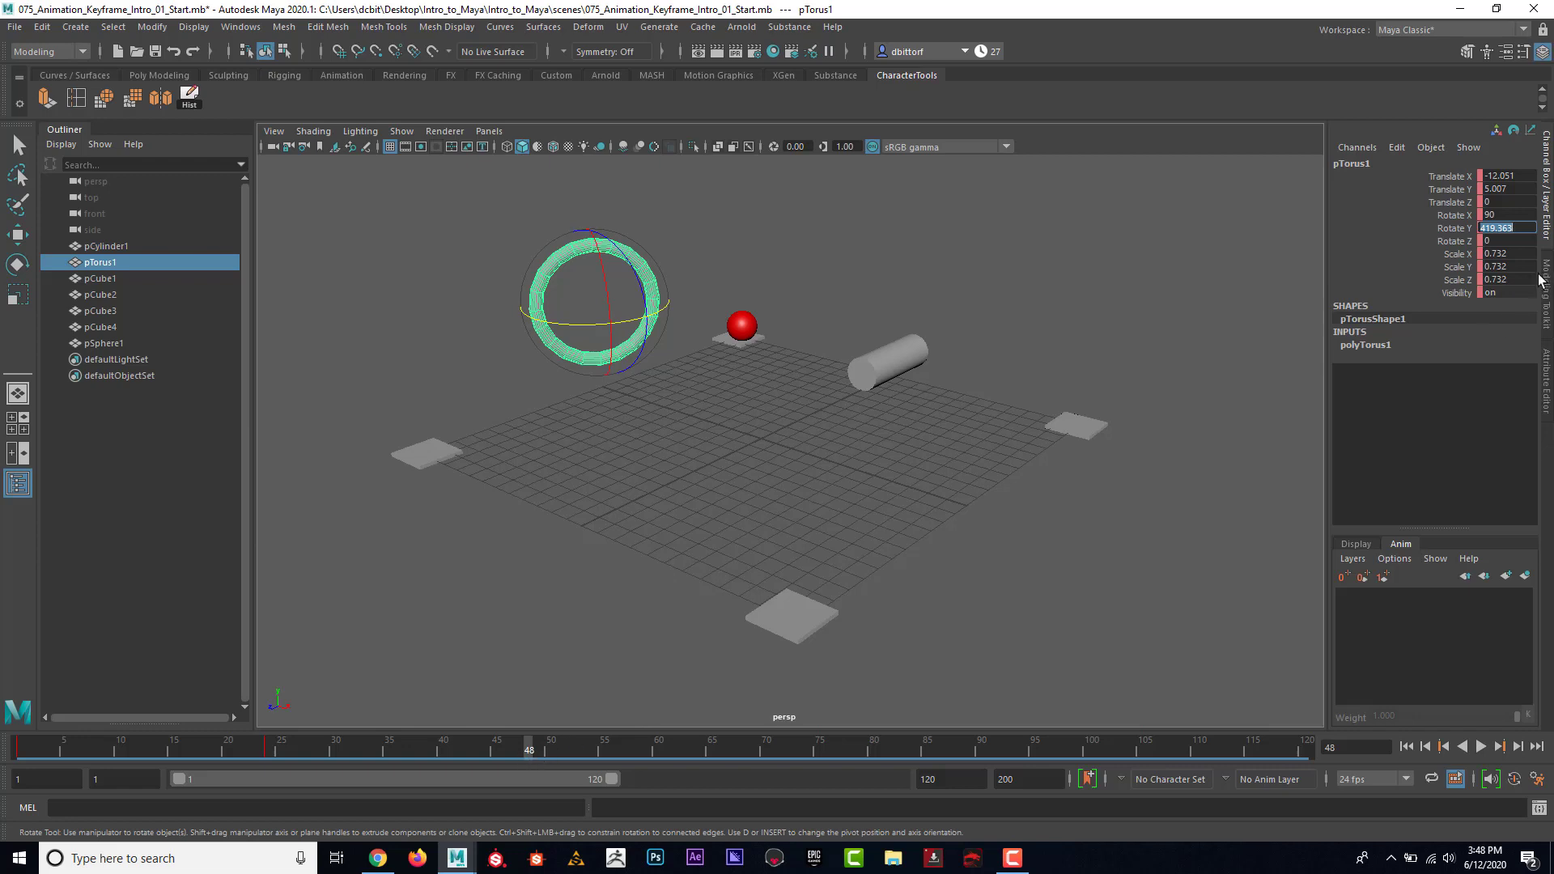
{"action": "type", "text": "720"}
{"action": "key", "text": "Return"}
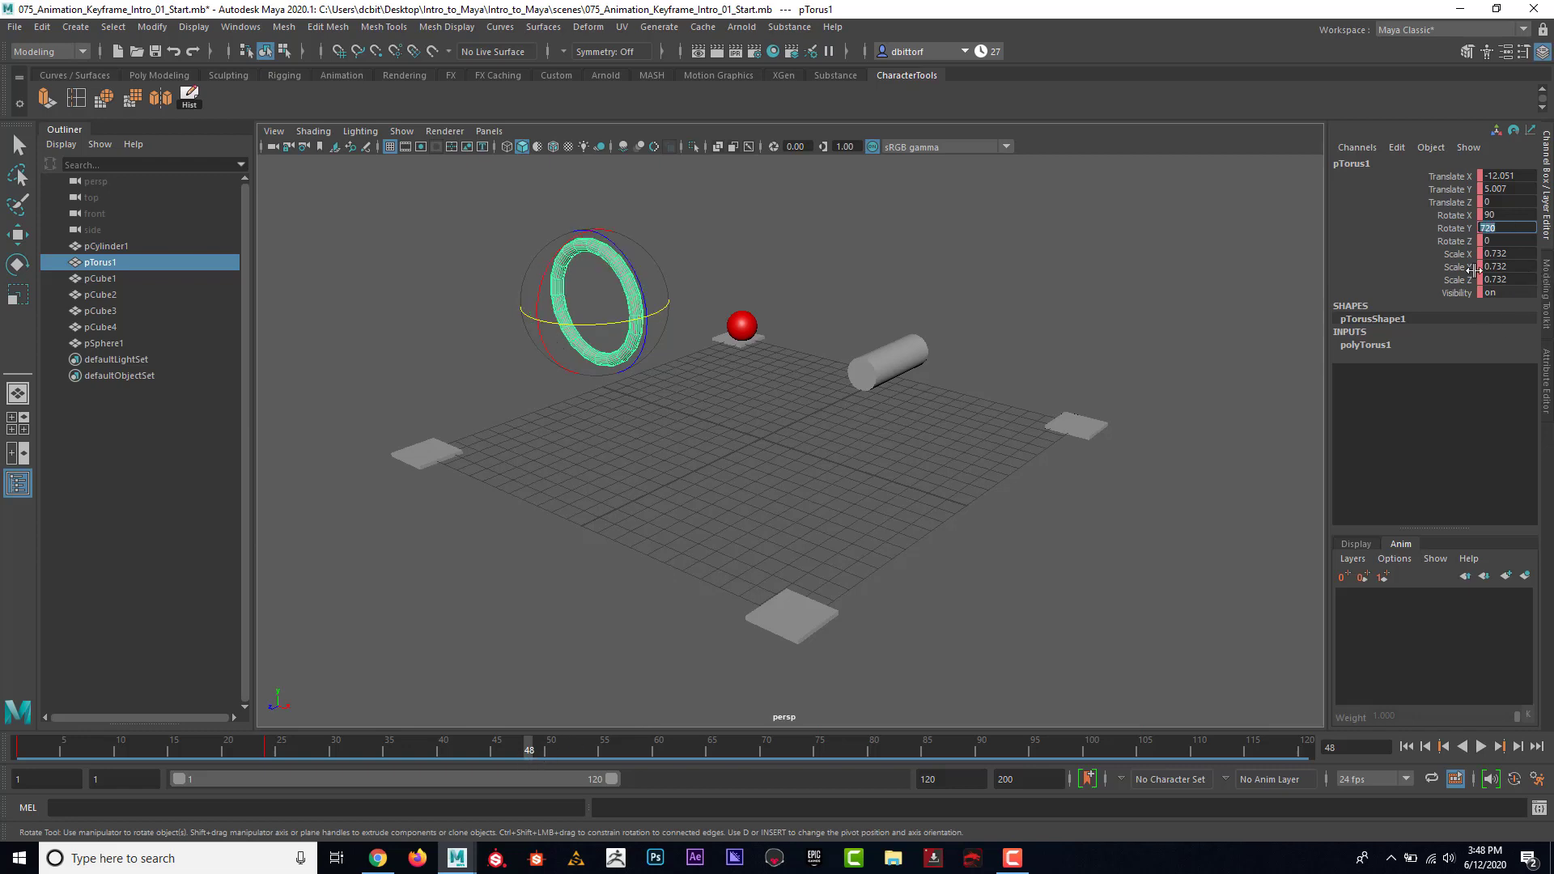
{"action": "left_click", "coordinate": [1462, 236]}
{"action": "right_click", "coordinate": [1462, 235]}
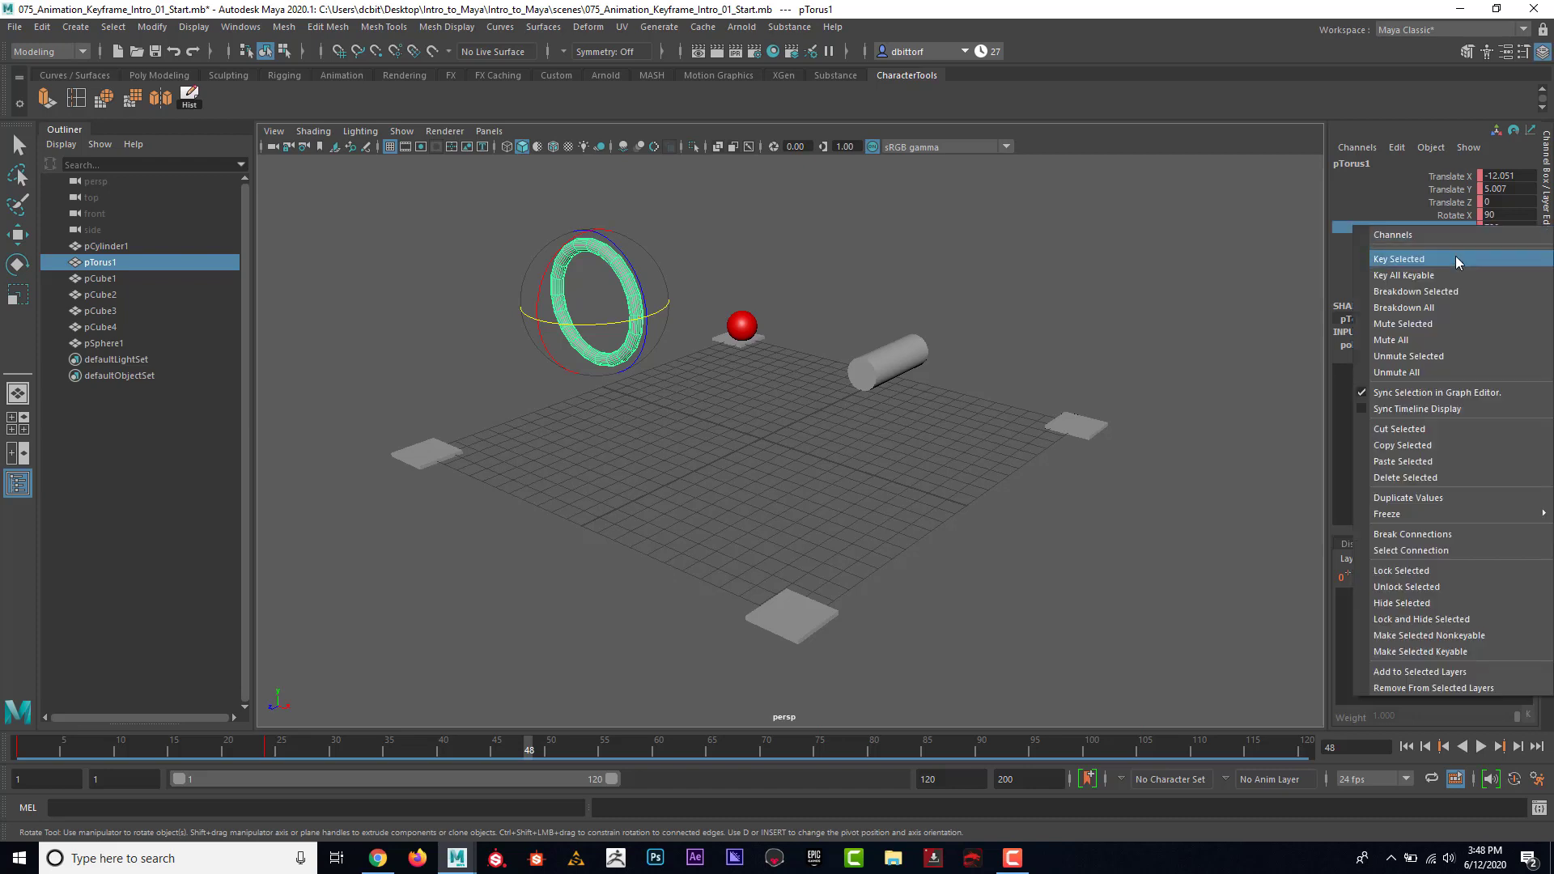
{"action": "left_click", "coordinate": [1462, 255]}
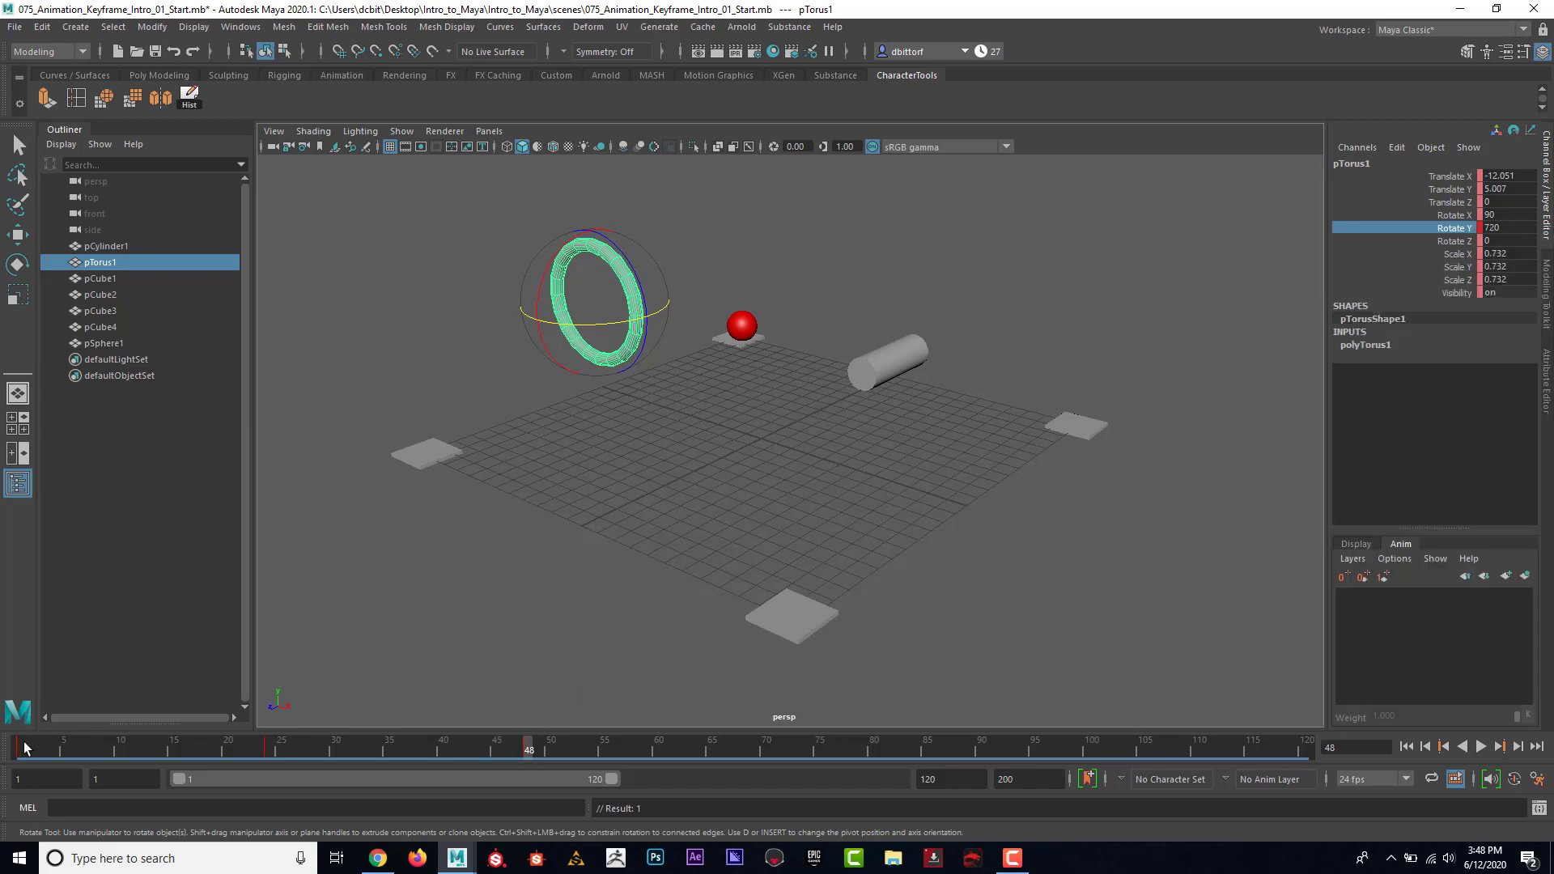
Scrub from frame 1 to frame 72 and key only the ring's Rotate Y there at 720.
{"action": "left_click_drag", "start_coordinate": [25, 748], "coordinate": [788, 761]}
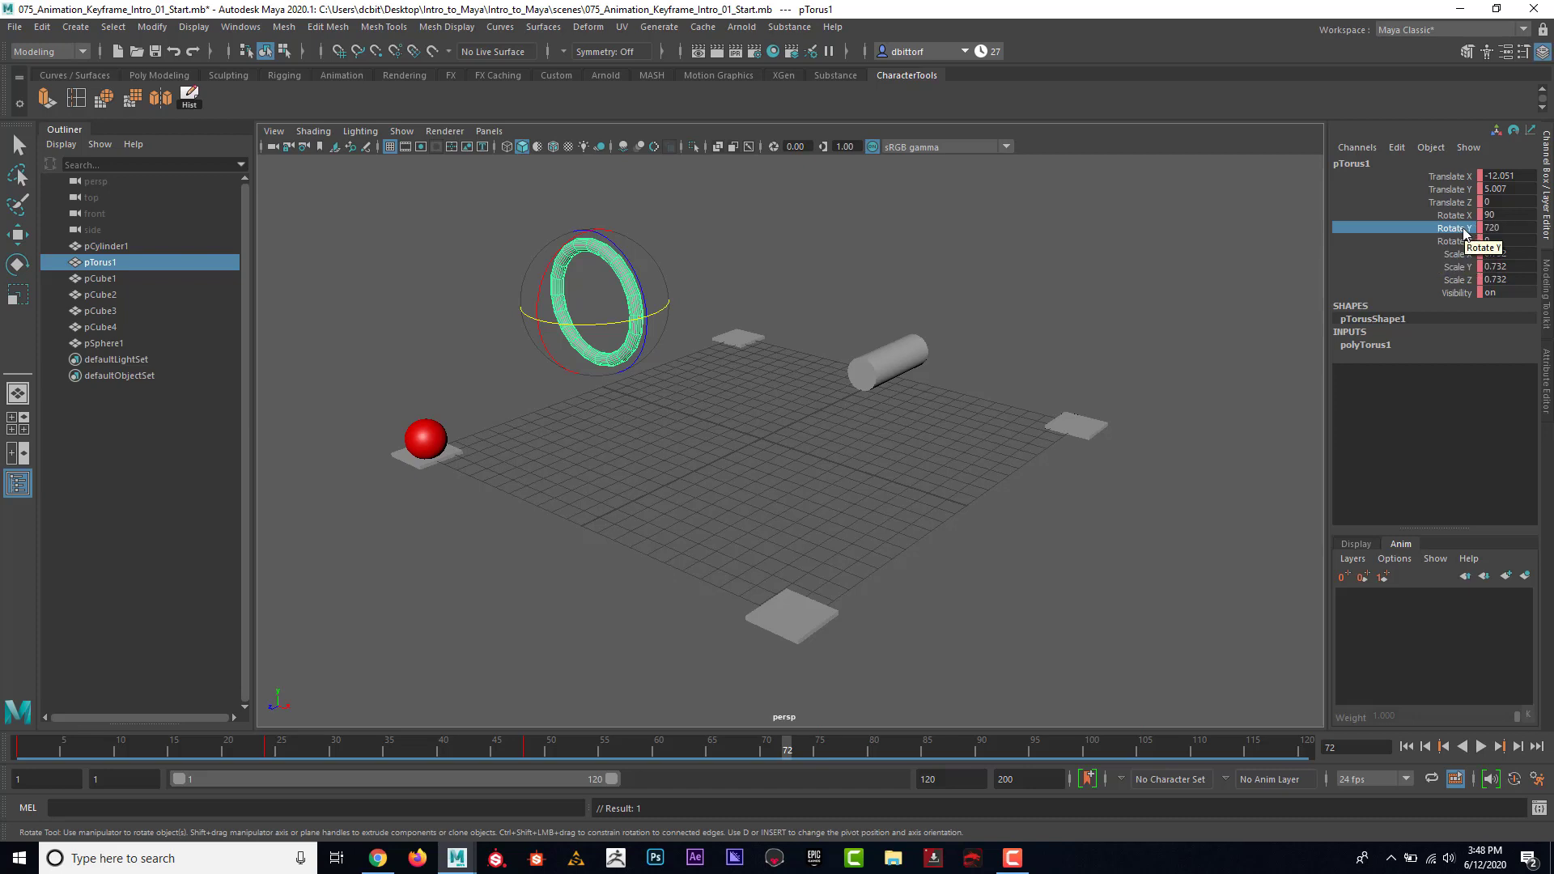
{"action": "right_click_drag", "start_coordinate": [1467, 234], "coordinate": [1466, 259]}
{"action": "mouse_move", "coordinate": [781, 748]}
{"action": "left_mouse_down"}
{"action": "mouse_move", "coordinate": [531, 742]}
{"action": "mouse_move", "coordinate": [786, 743]}
{"action": "left_mouse_up"}
At frame 120, set the ring's Rotate Y to 1080 and key only that channel.
{"action": "key", "text": "alt+v"}
{"action": "left_click_drag", "start_coordinate": [1094, 751], "coordinate": [1304, 752]}
{"action": "left_click_drag", "start_coordinate": [573, 333], "coordinate": [594, 327]}
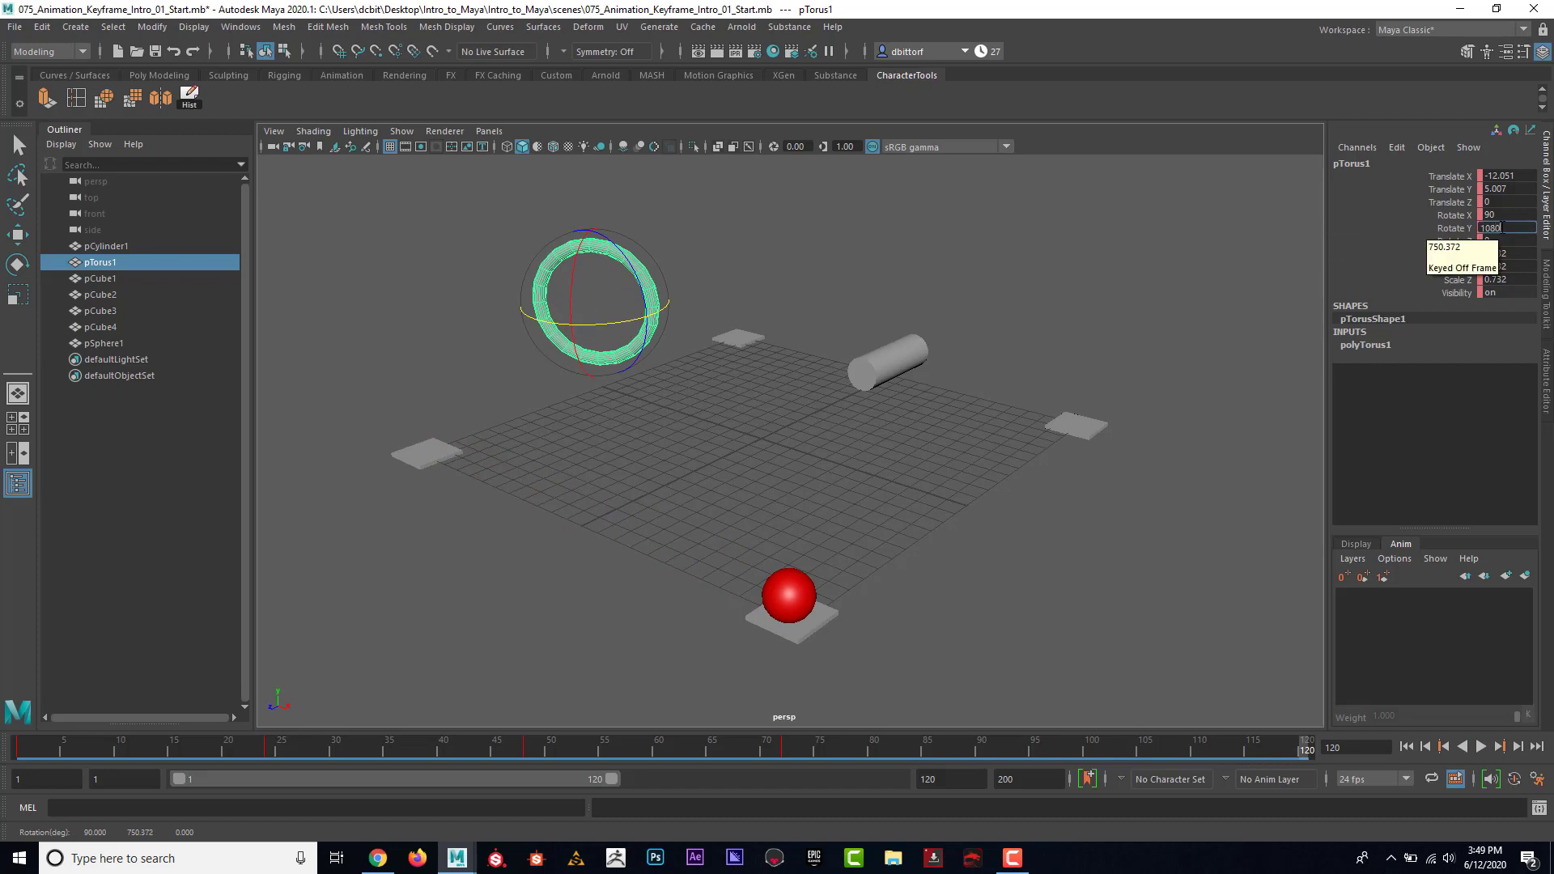
{"action": "key", "text": "Return"}
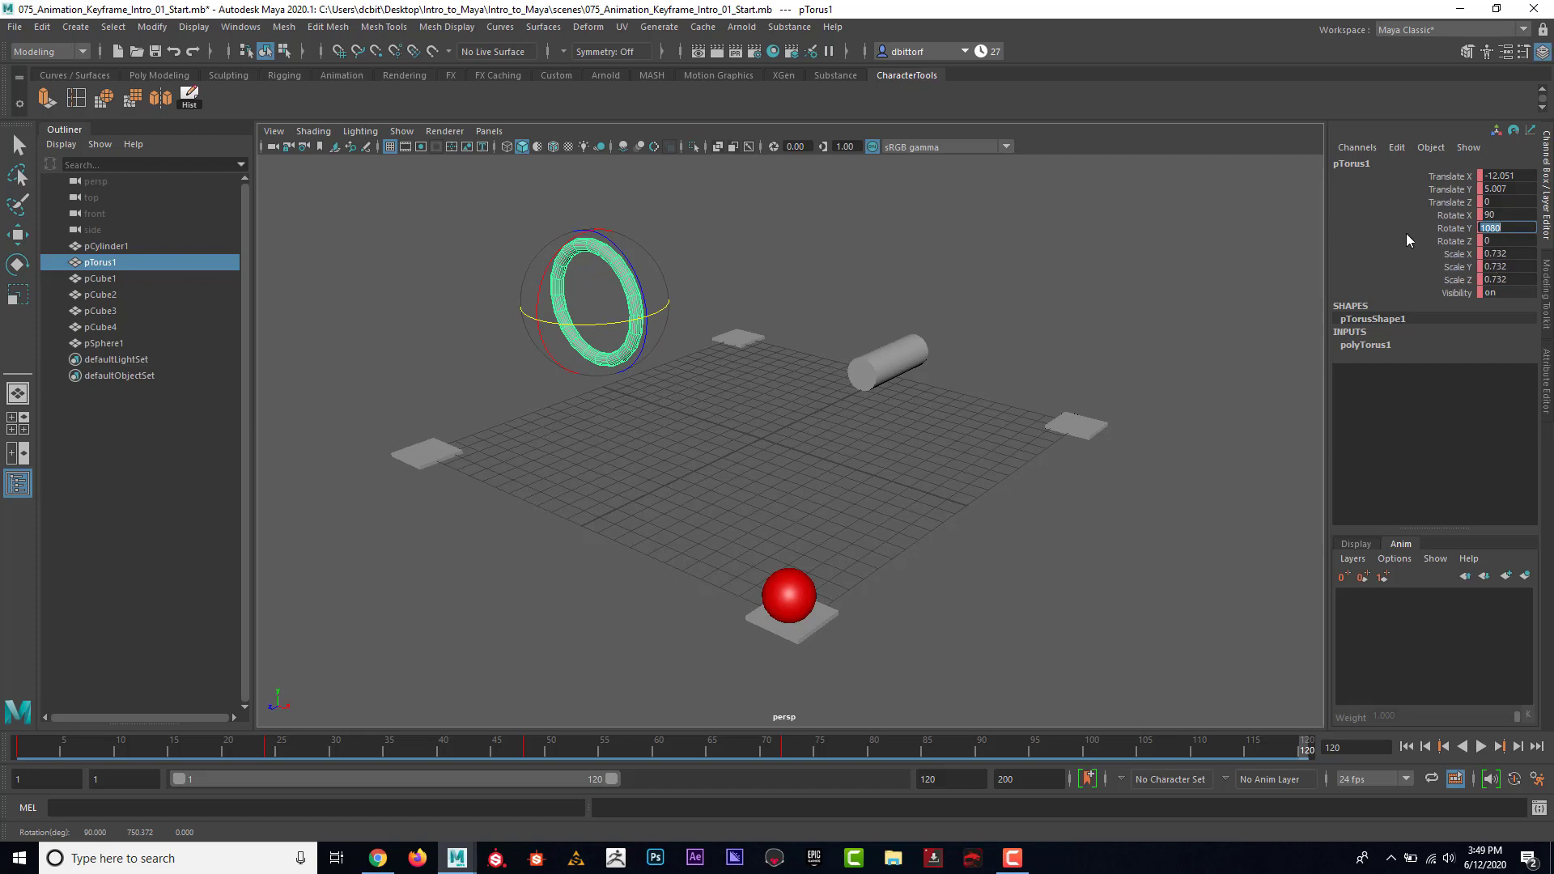
{"action": "left_click", "coordinate": [1454, 226]}
{"action": "right_click", "coordinate": [1454, 235]}
{"action": "left_click", "coordinate": [1449, 260]}
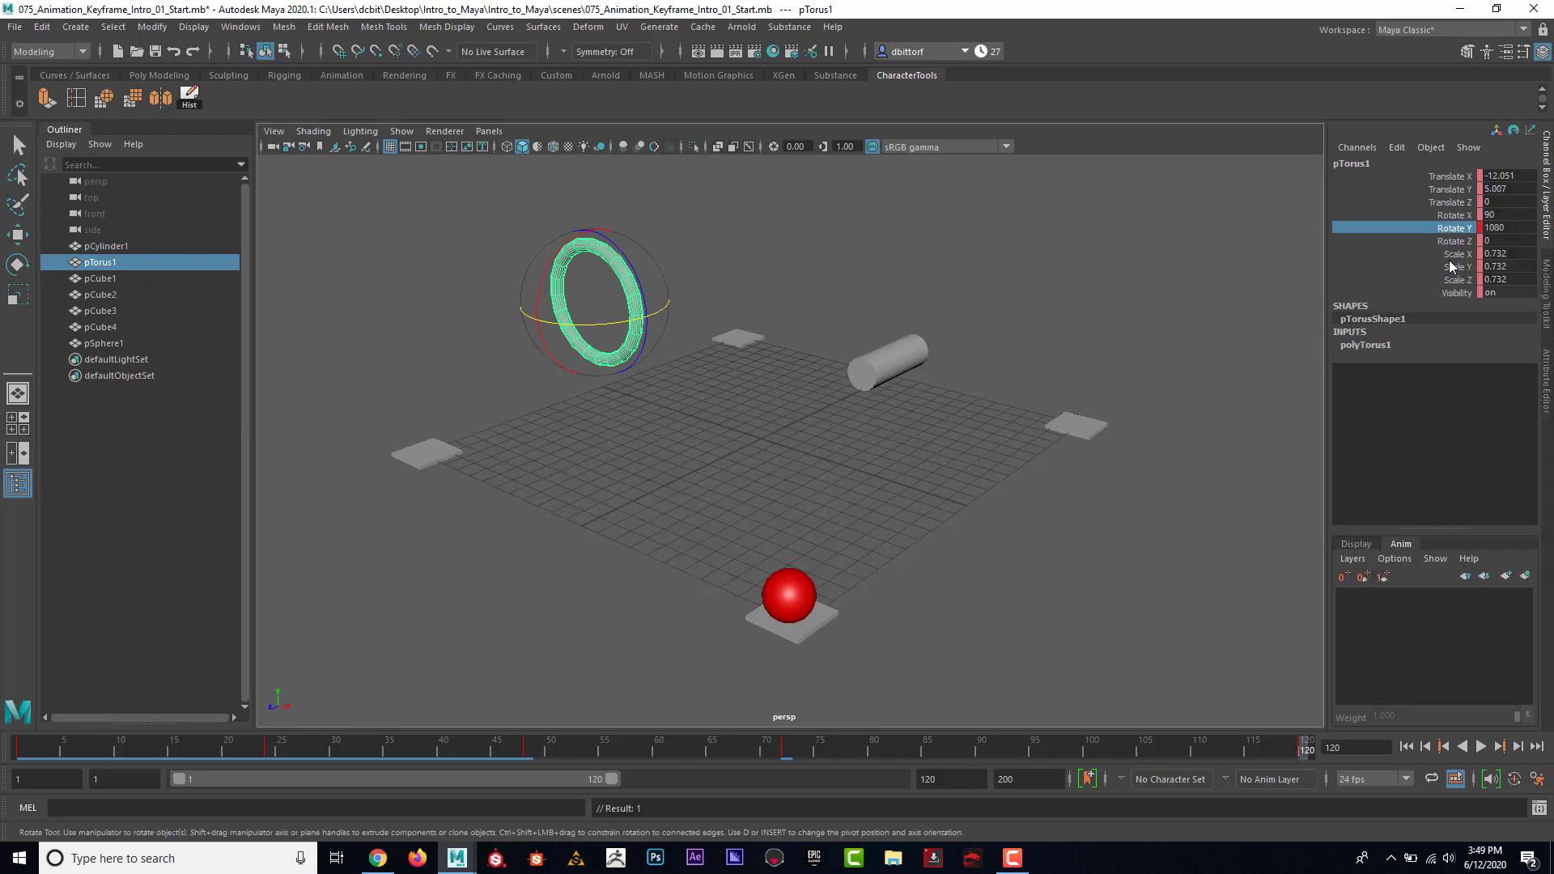
Play the combined sphere and ring animation from frame 1.
{"action": "left_click", "coordinate": [22, 755]}
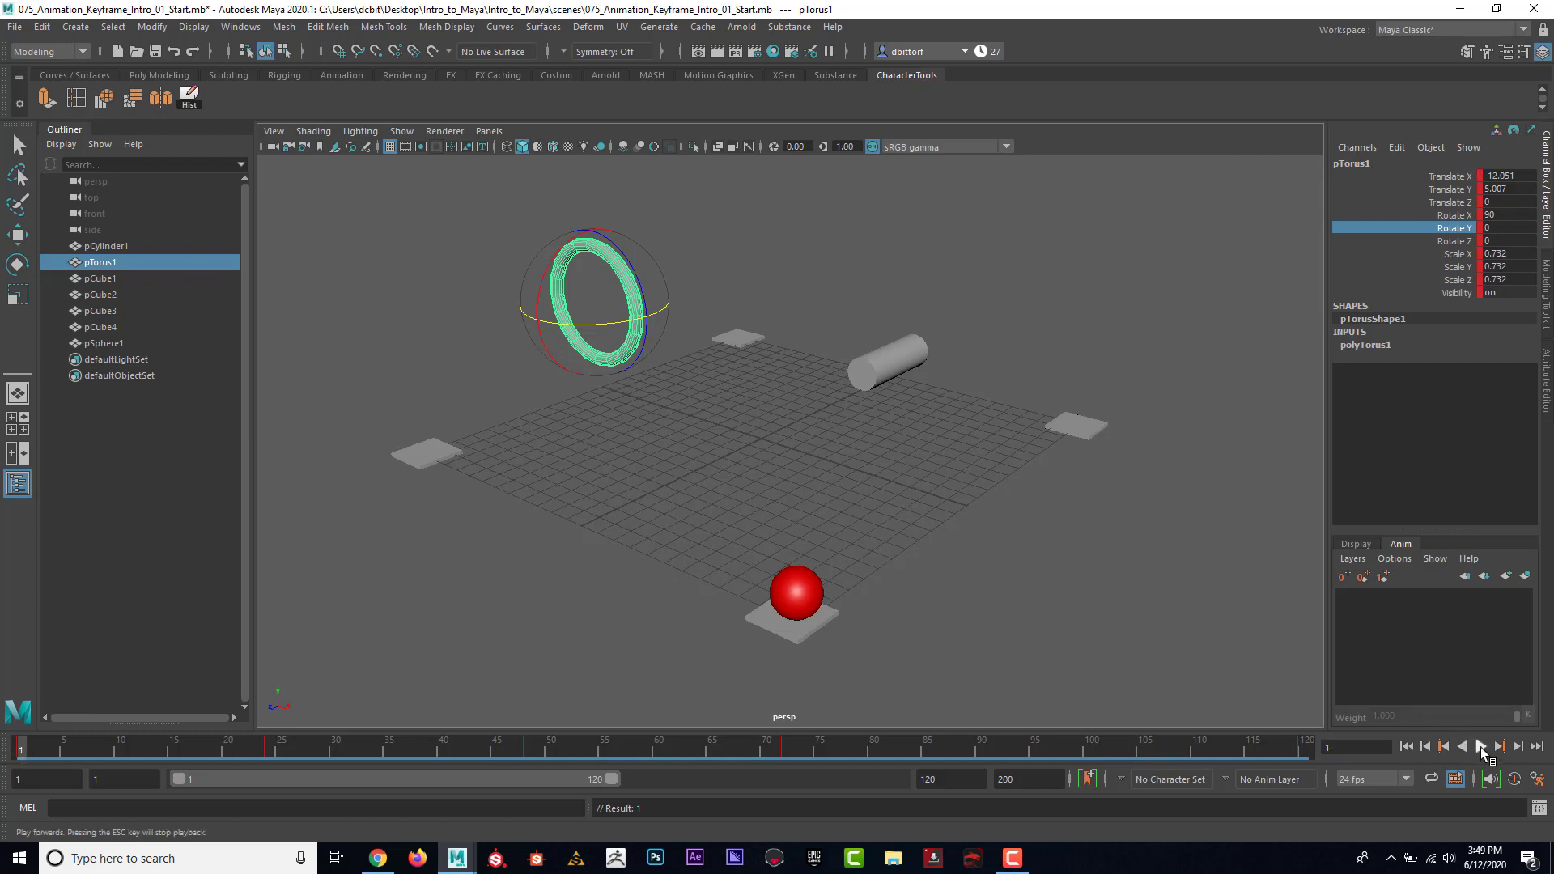
{"action": "left_click", "coordinate": [1480, 747]}
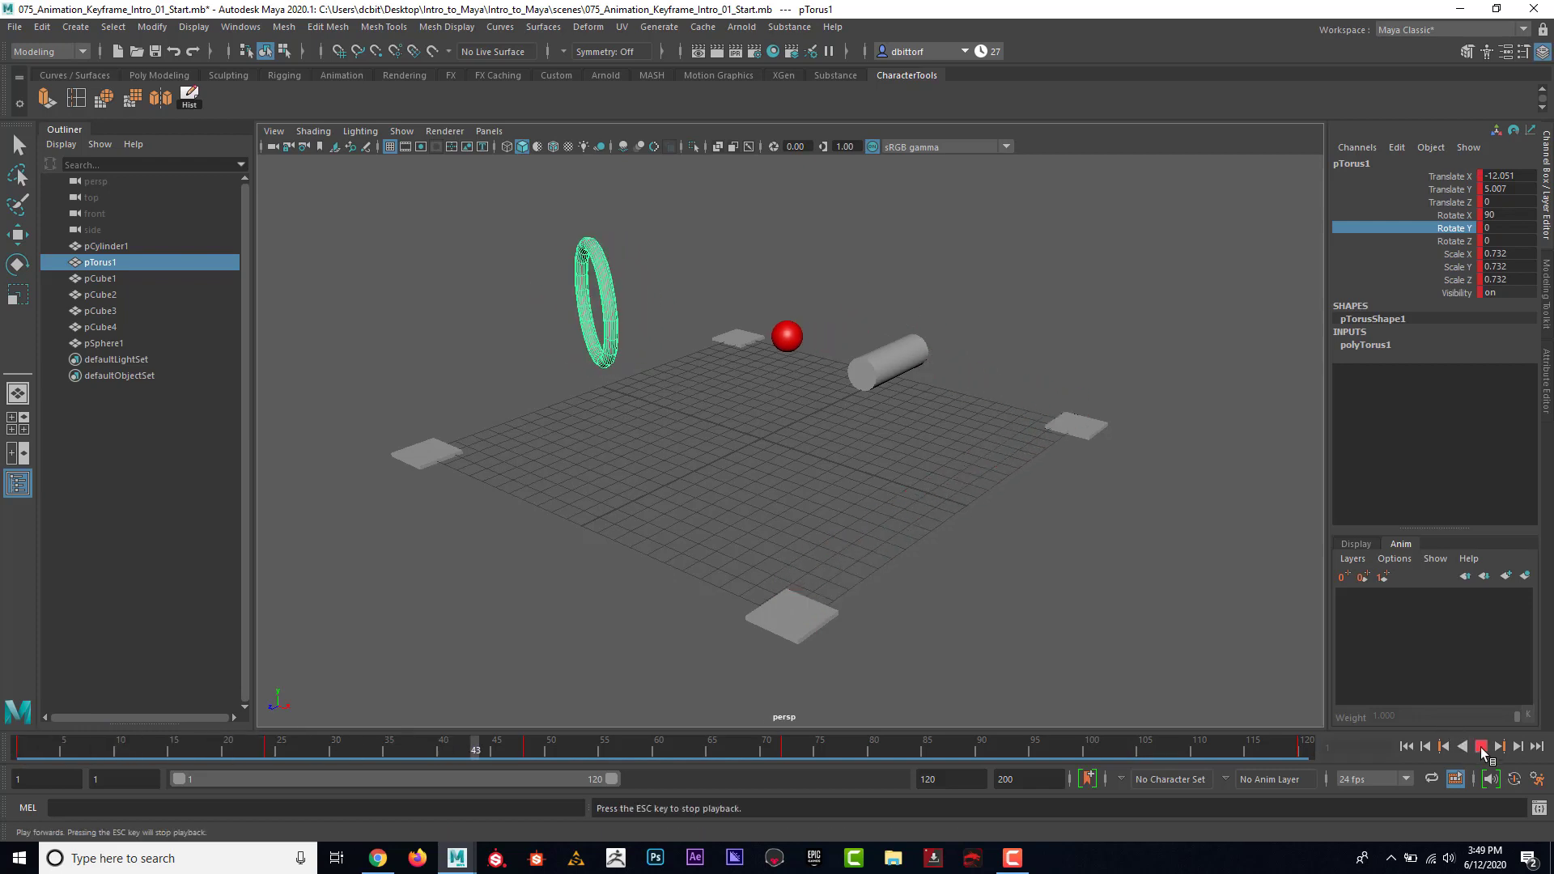